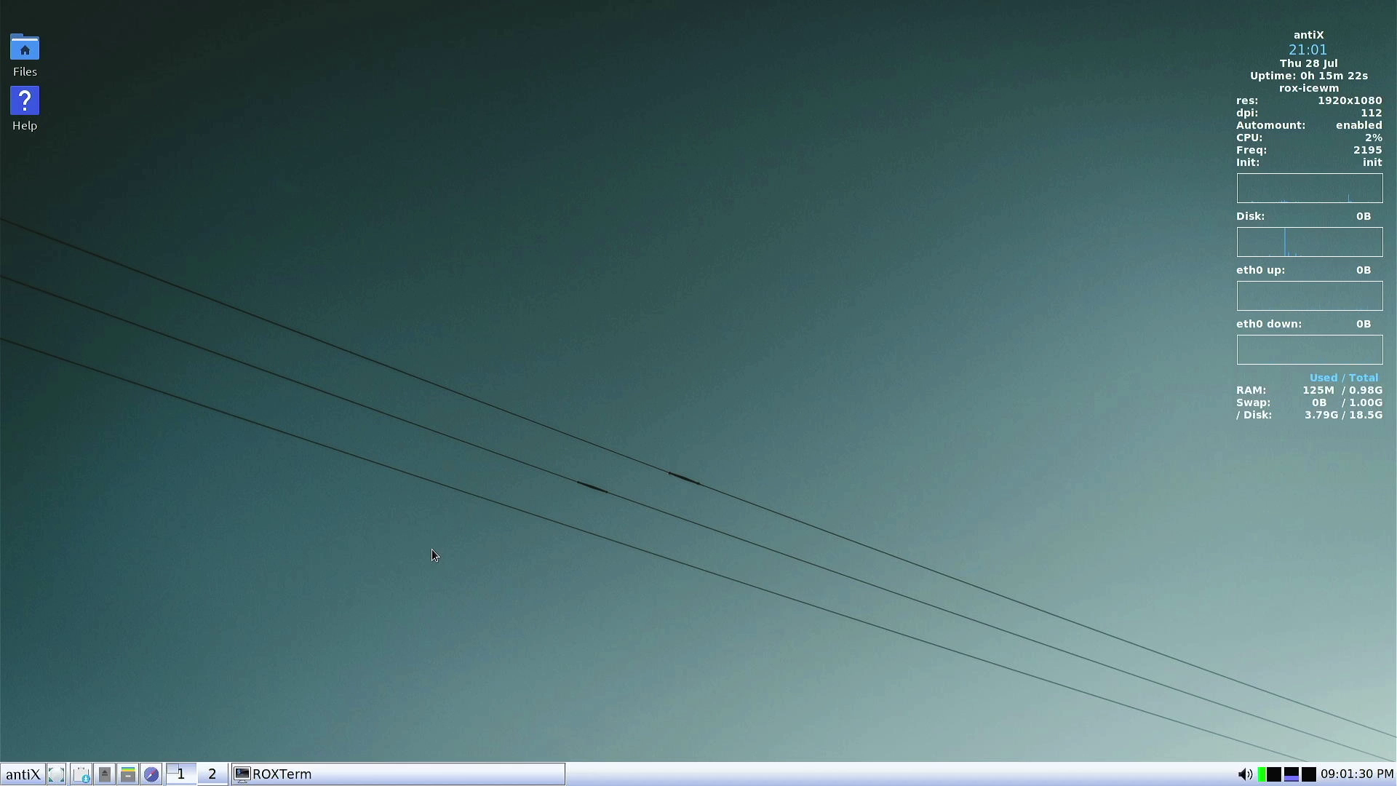
left_click(45, 774)
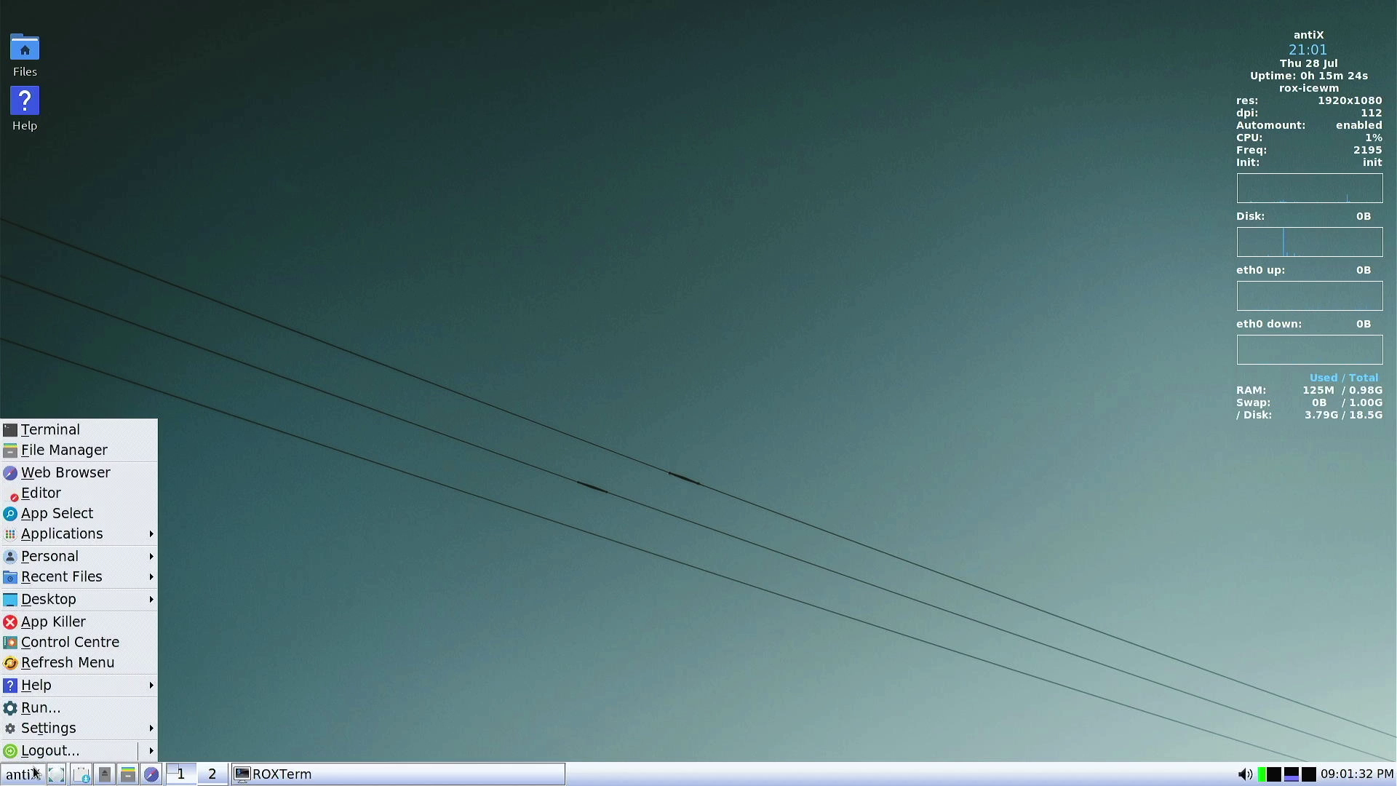
mouse_move(46, 601)
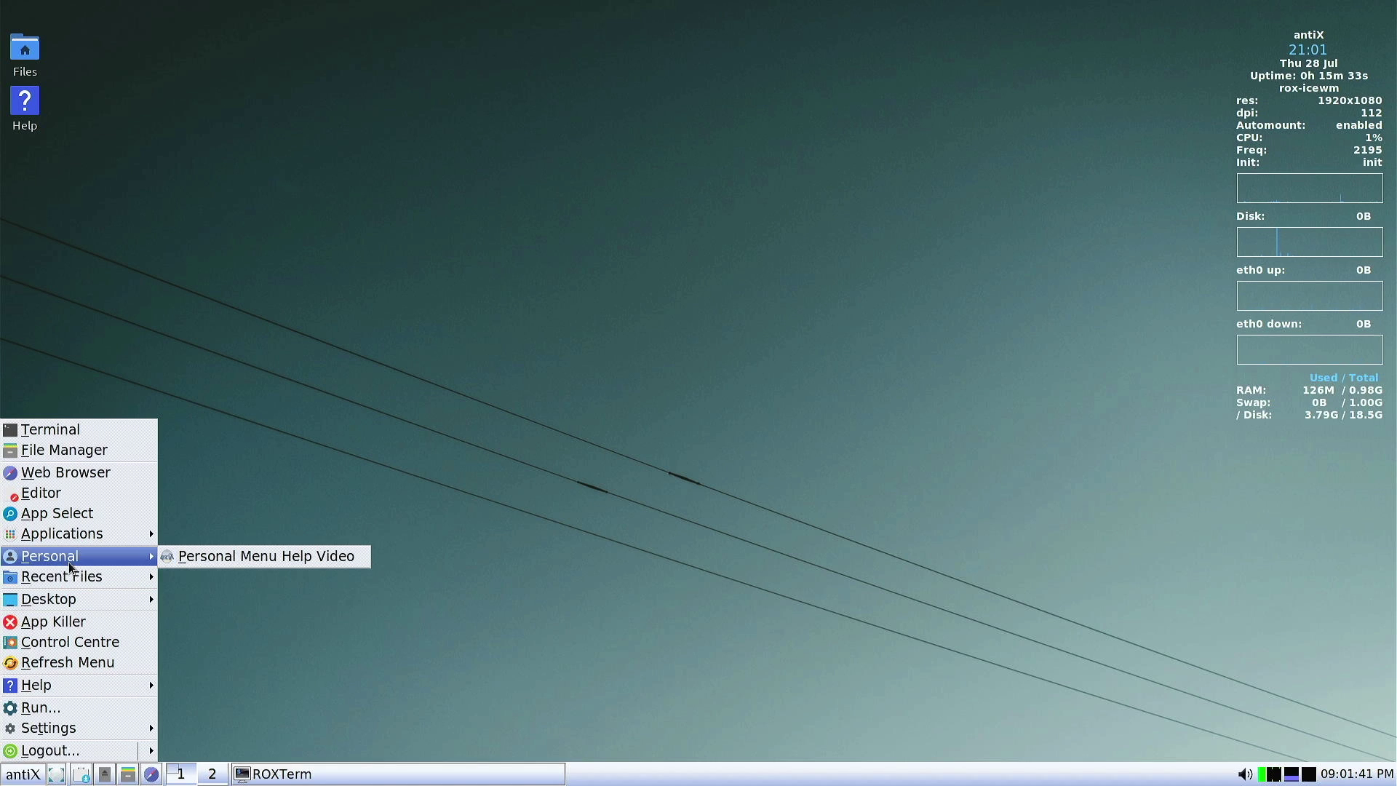
mouse_move(95, 536)
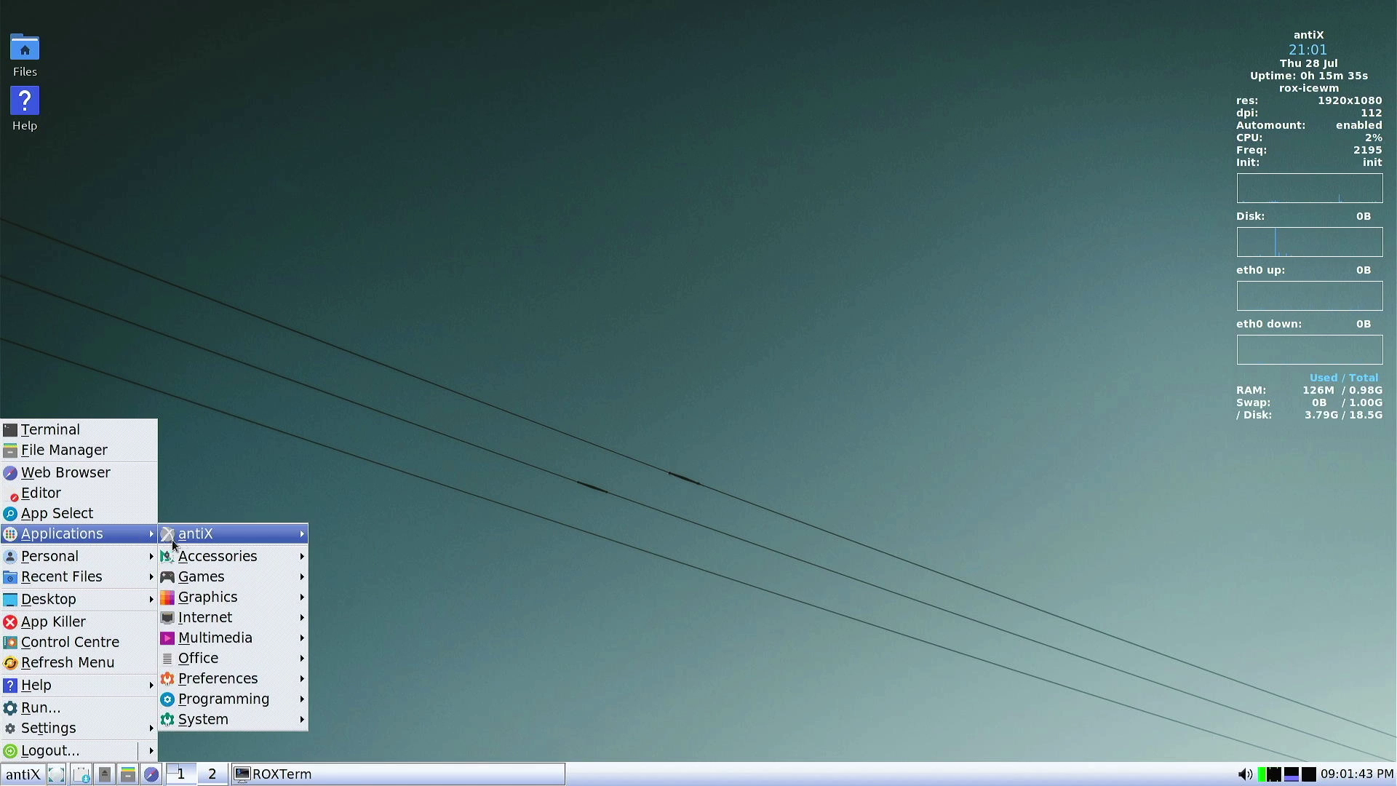
mouse_move(211, 561)
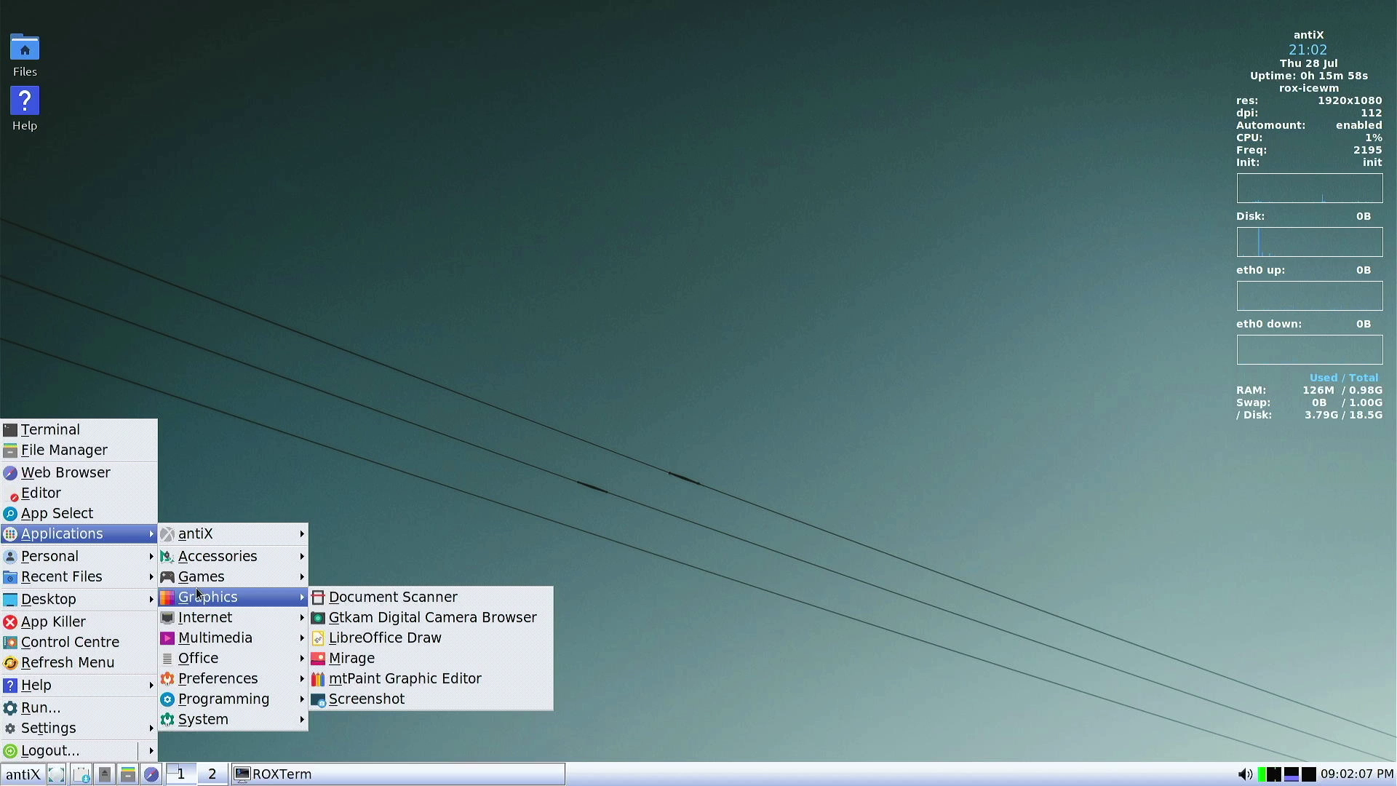
mouse_move(186, 659)
mouse_move(204, 620)
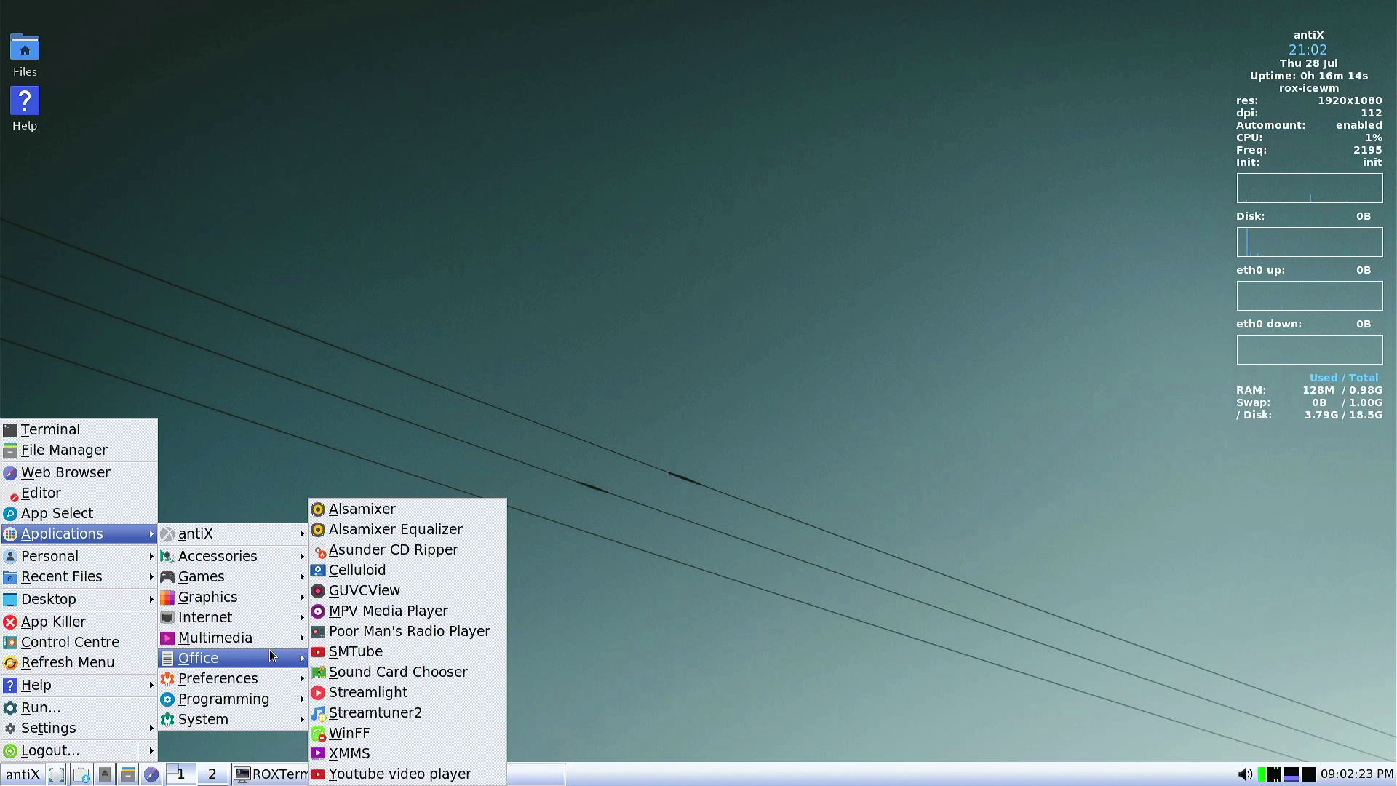
mouse_move(265, 680)
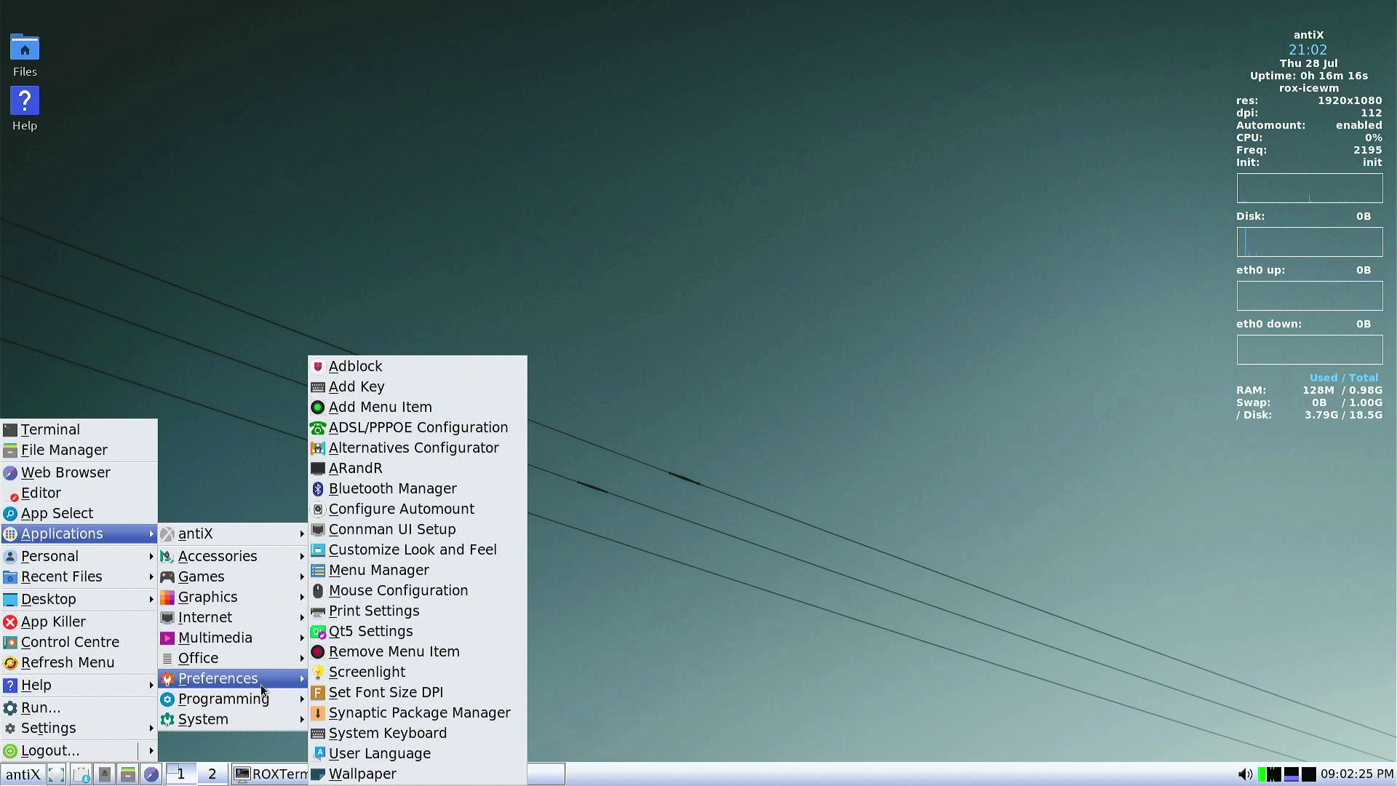
mouse_move(254, 716)
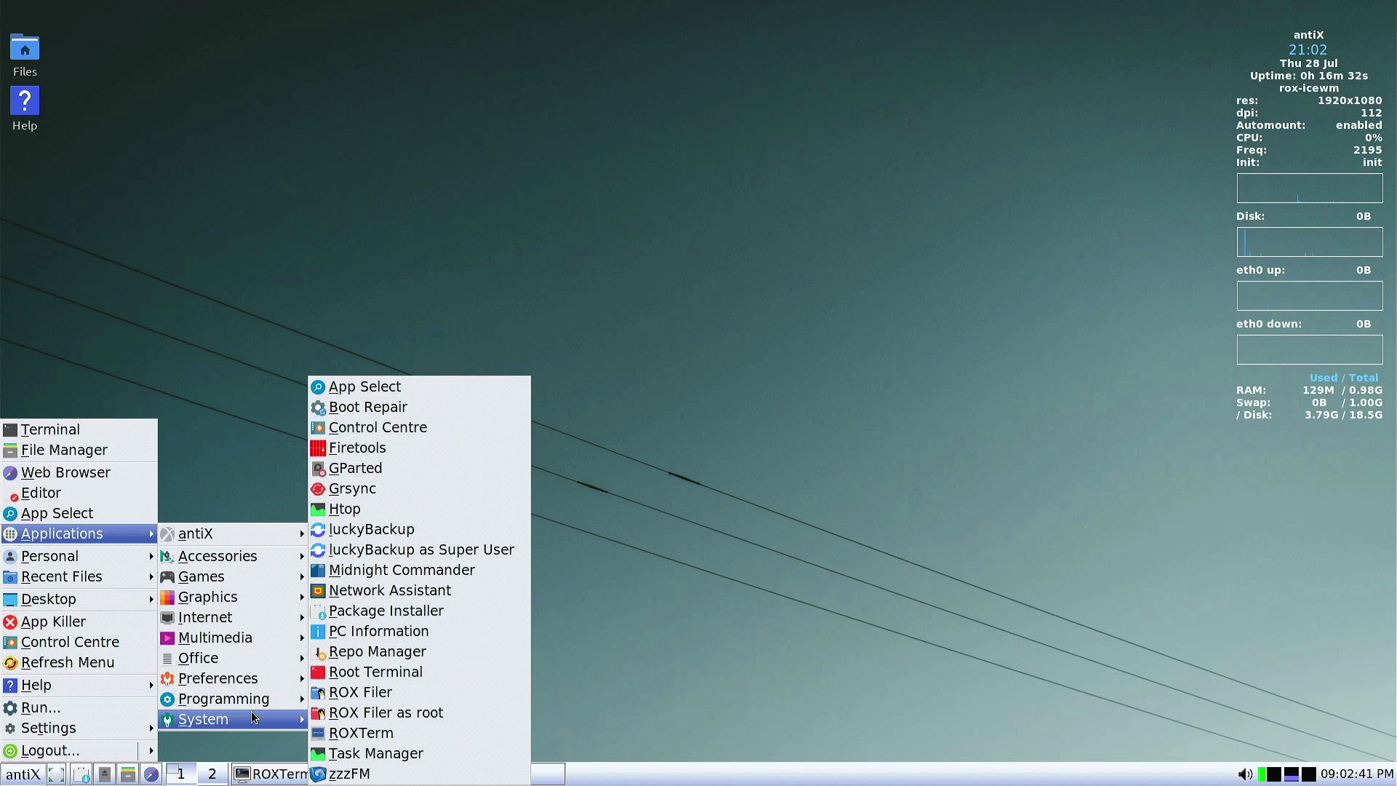
left_click(1148, 477)
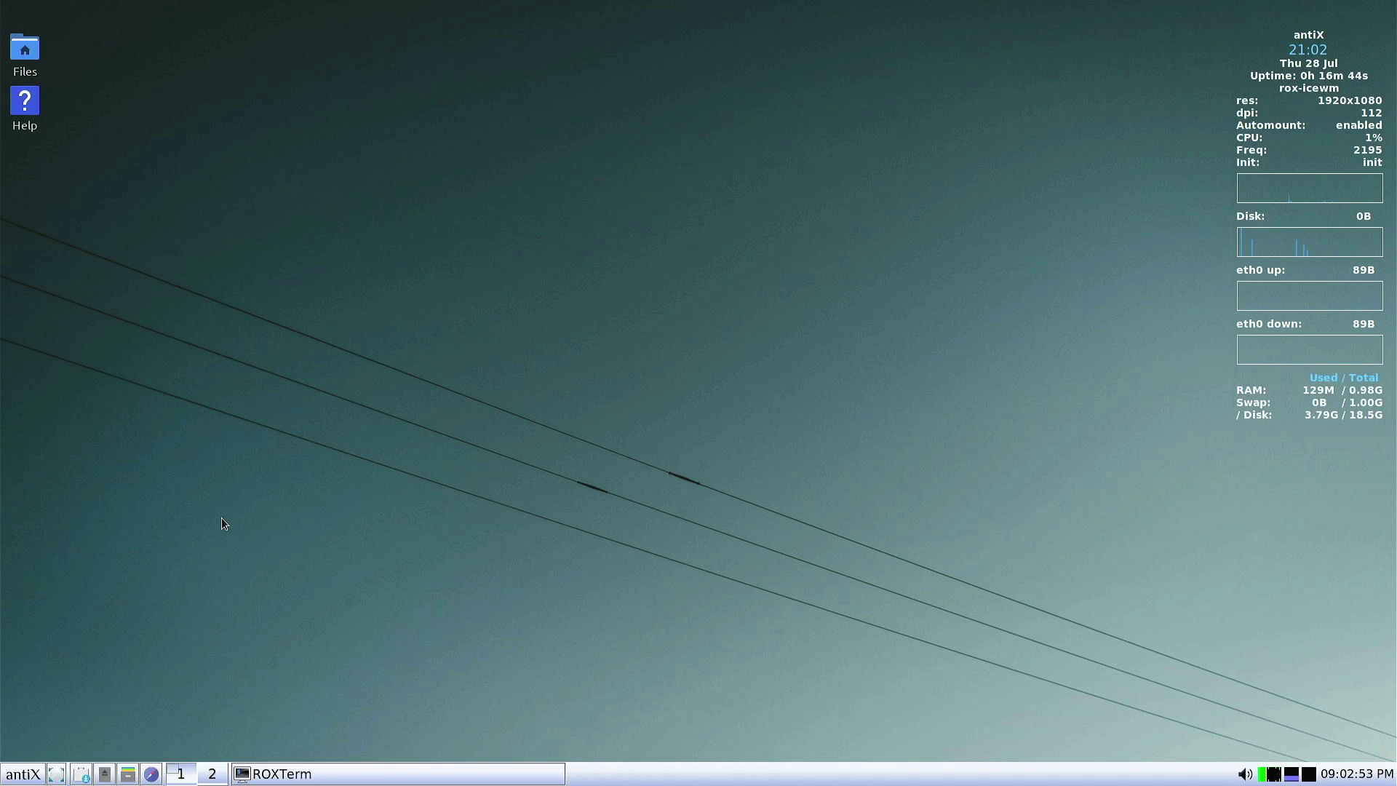
Reopen the main menu and show the Applications > antiX submenu with tools like Date and Time
left_click(23, 773)
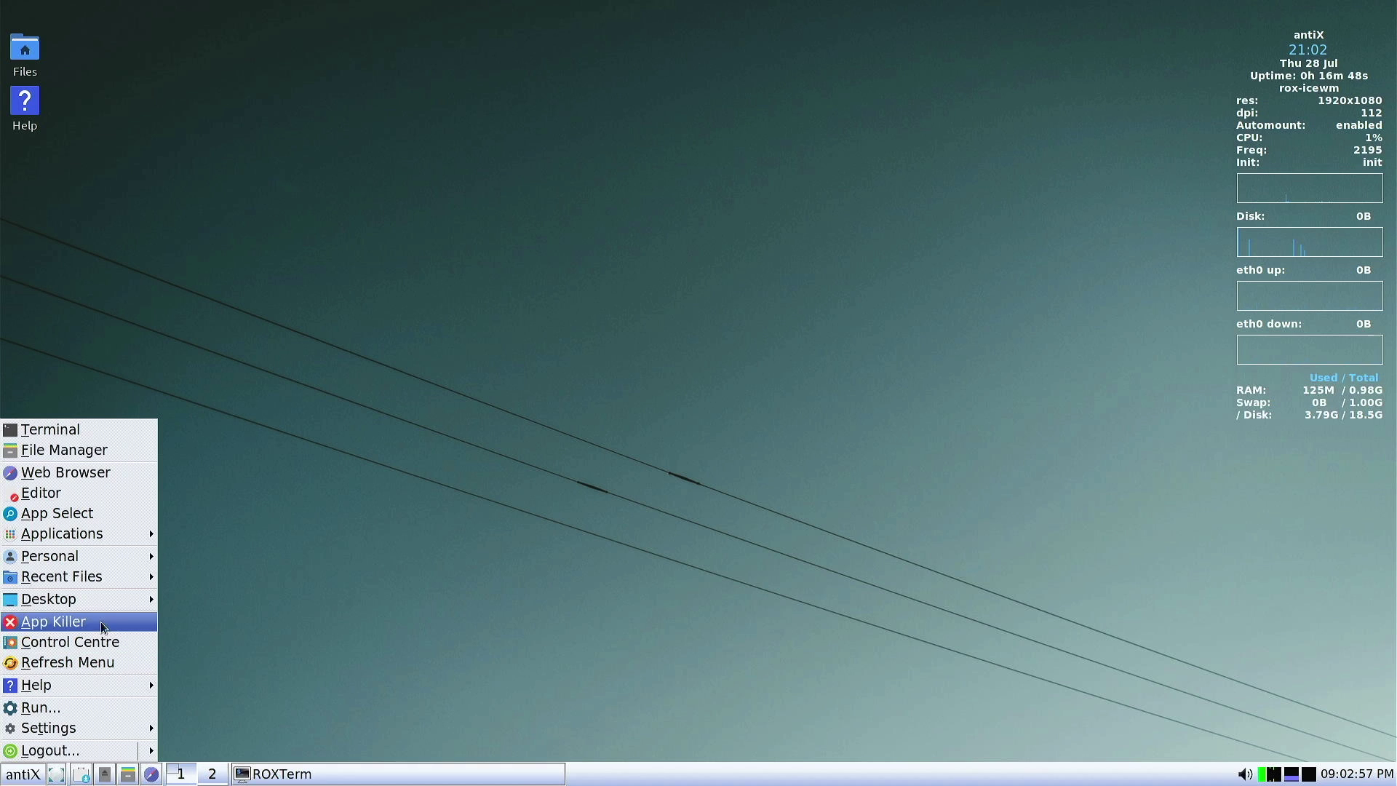
mouse_move(119, 575)
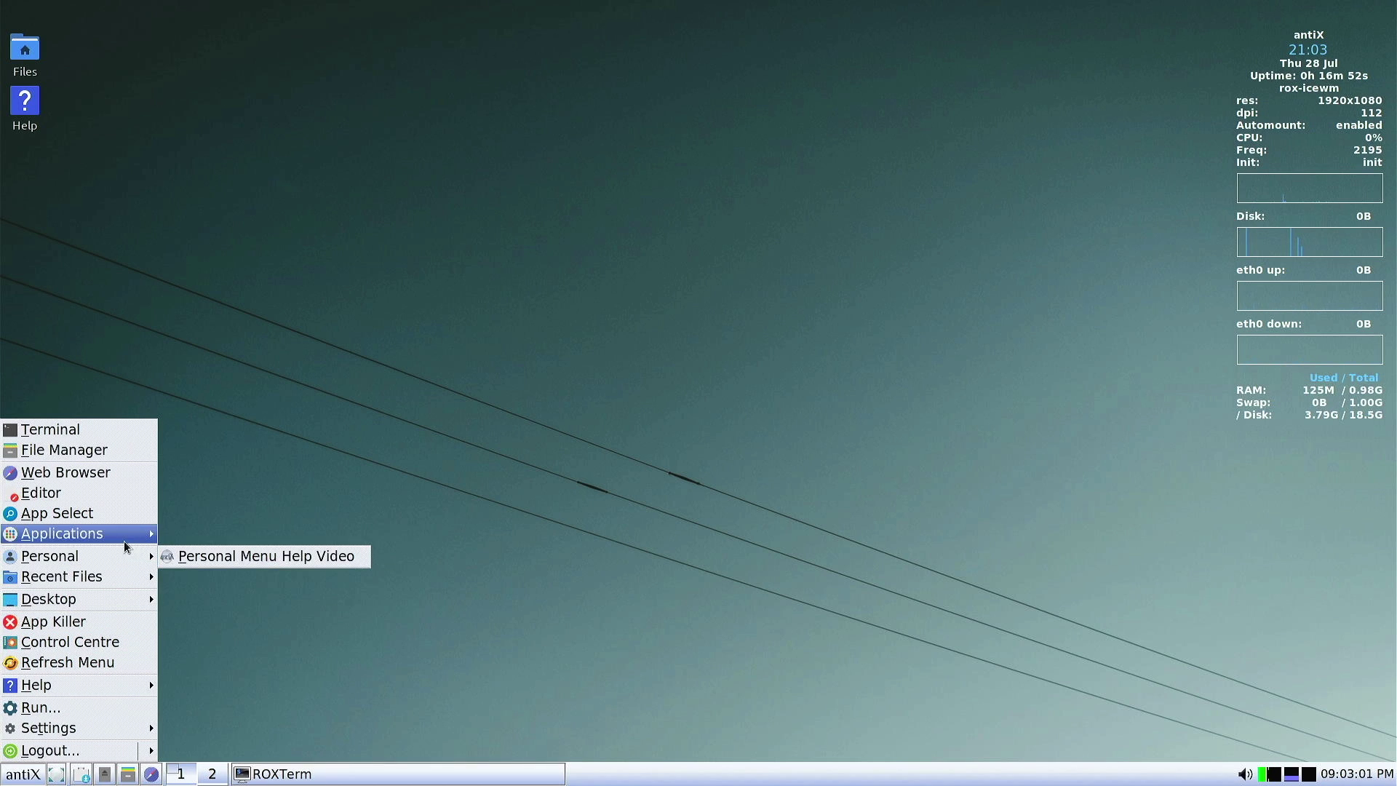
mouse_move(131, 535)
mouse_move(193, 535)
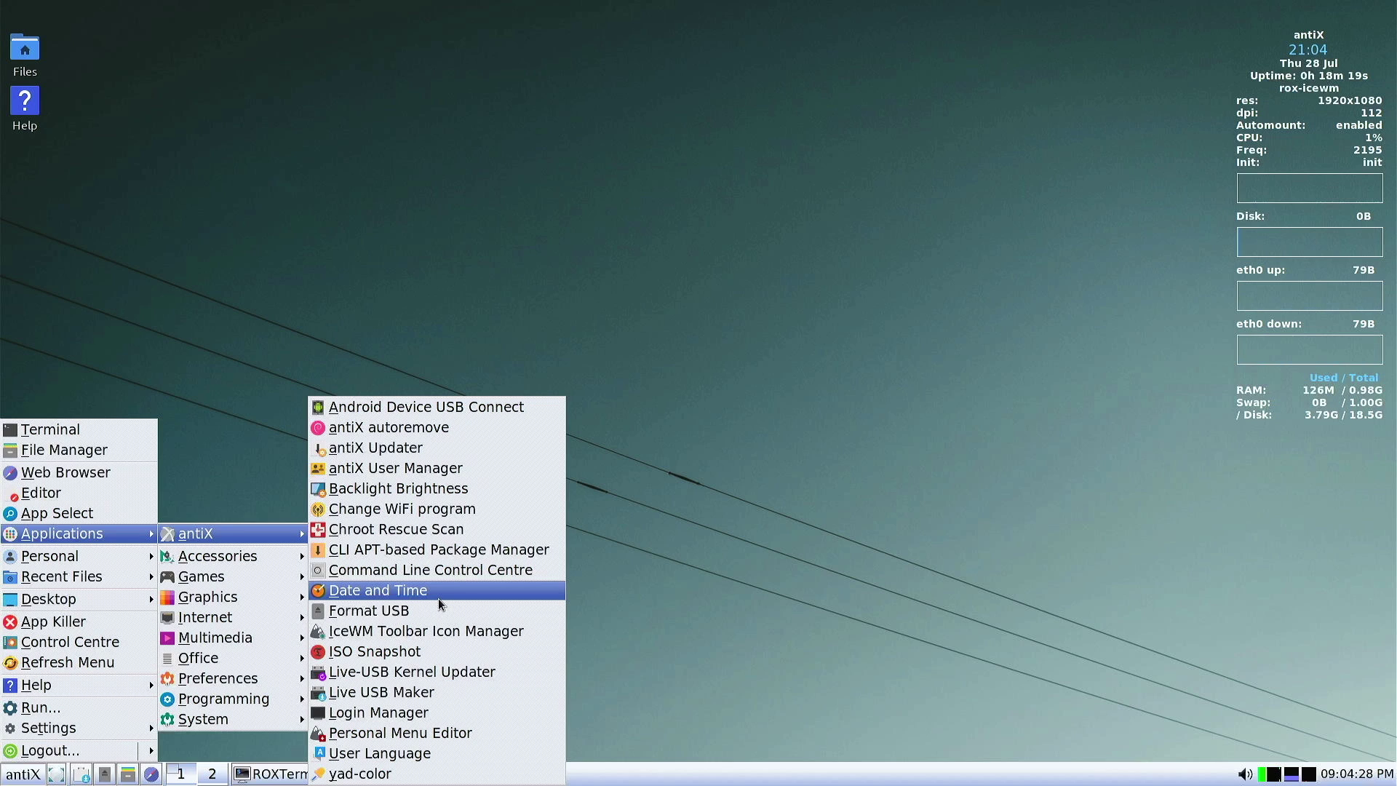
Start LibreOffice from the Applications > Office menu, passing through Graphics and Internet
mouse_move(258, 561)
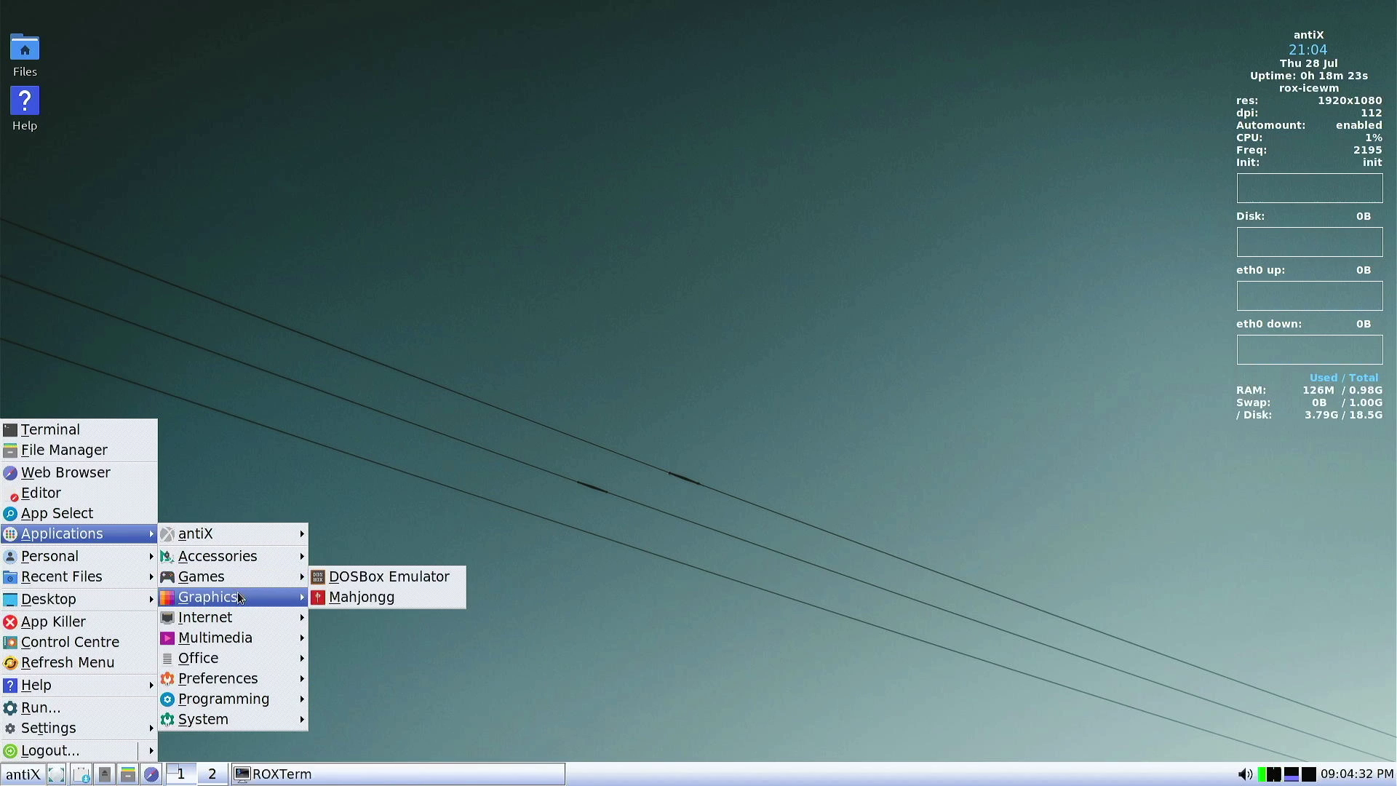
mouse_move(239, 598)
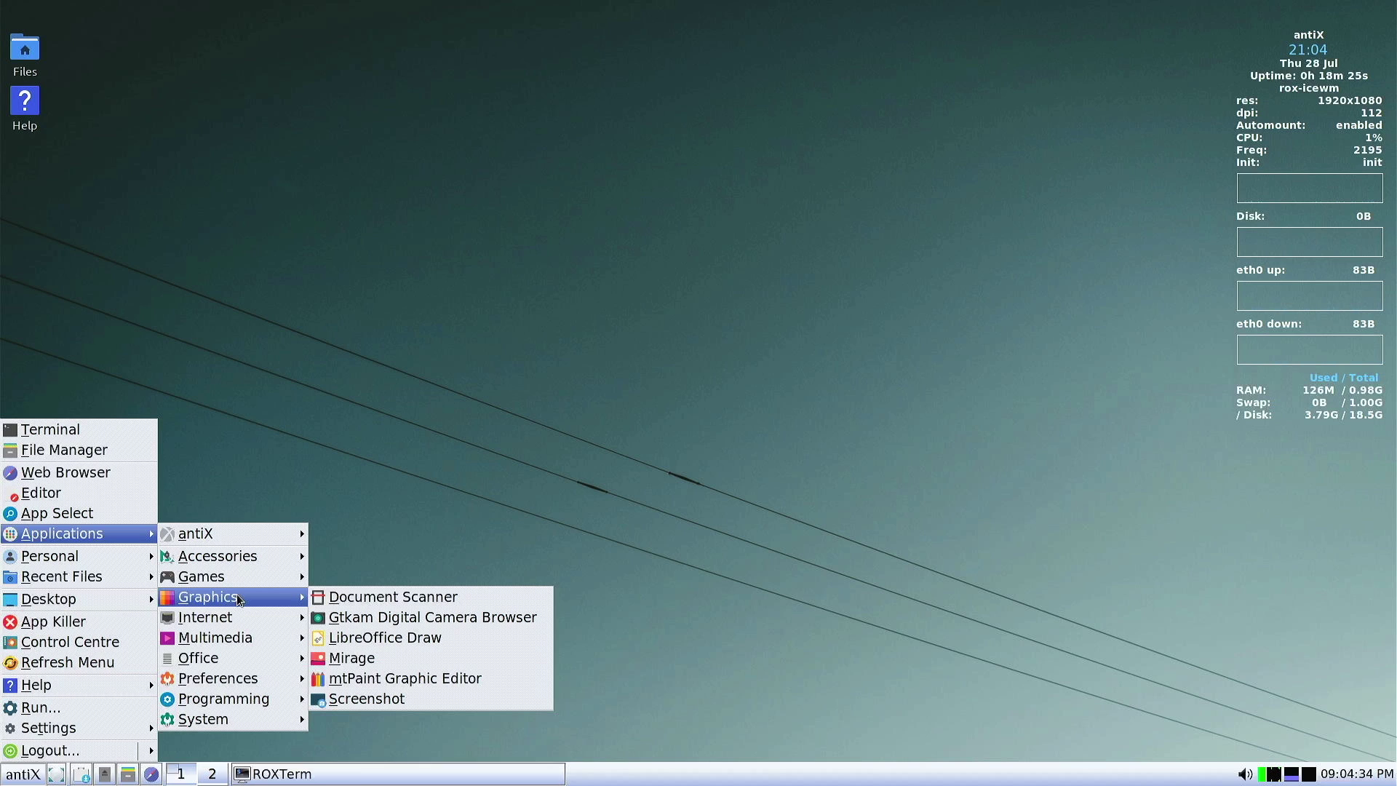
mouse_move(217, 618)
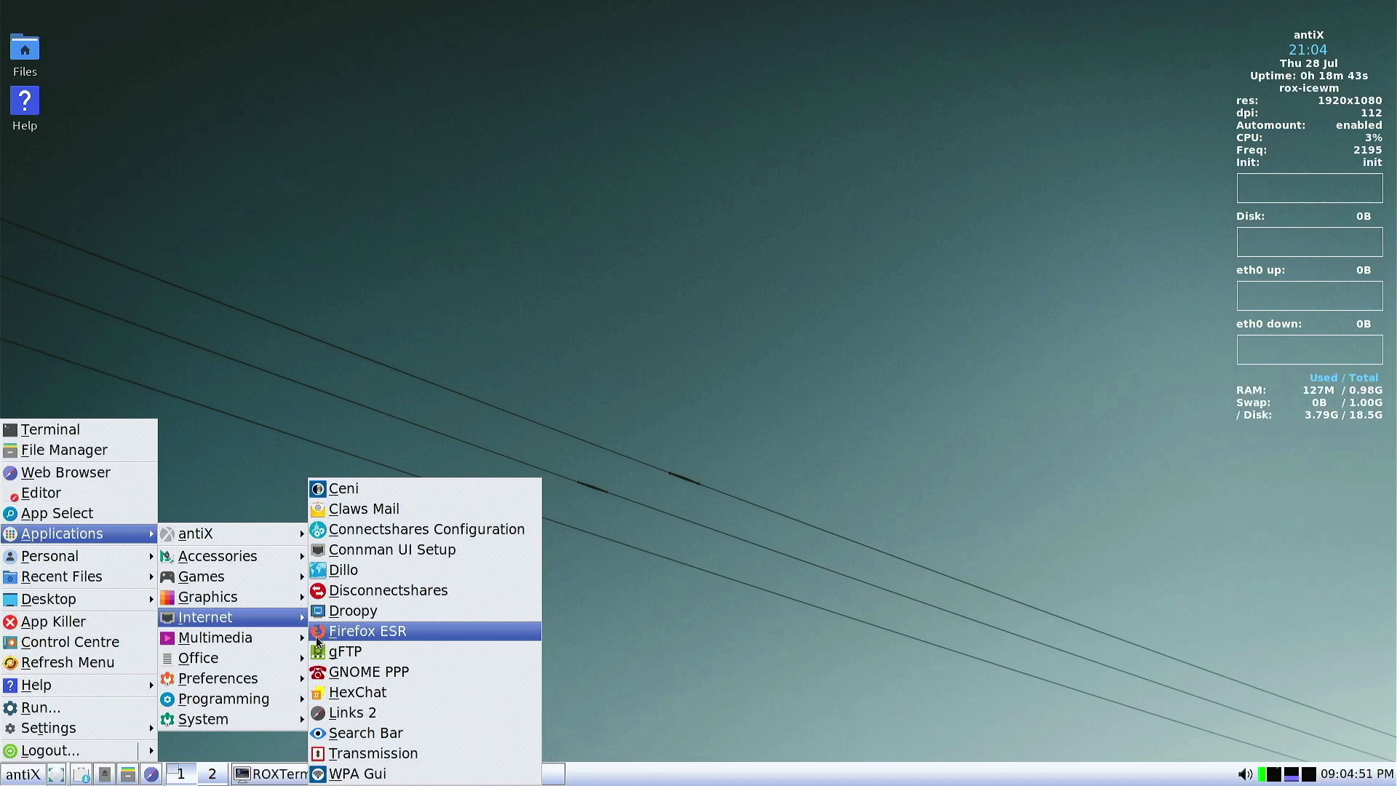
mouse_move(299, 660)
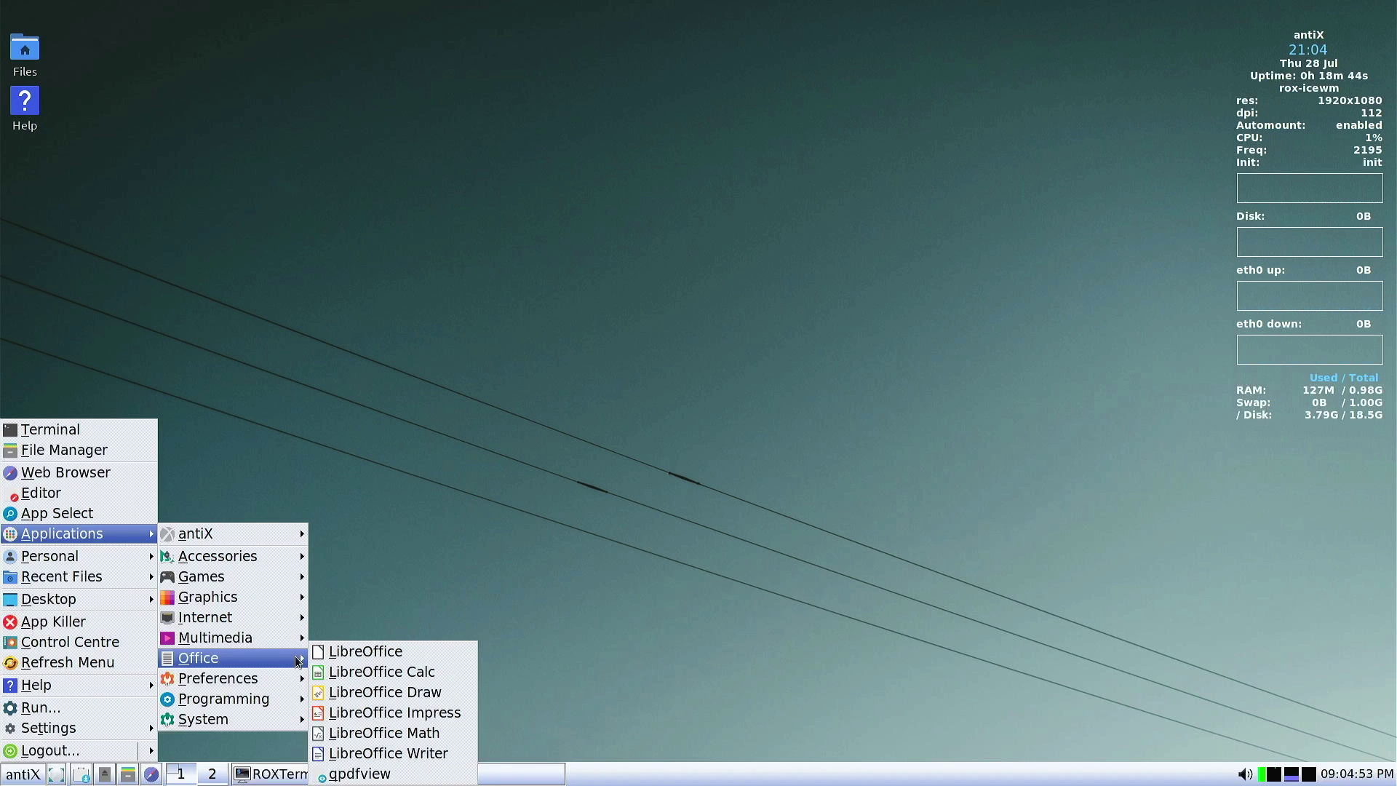
left_click(324, 656)
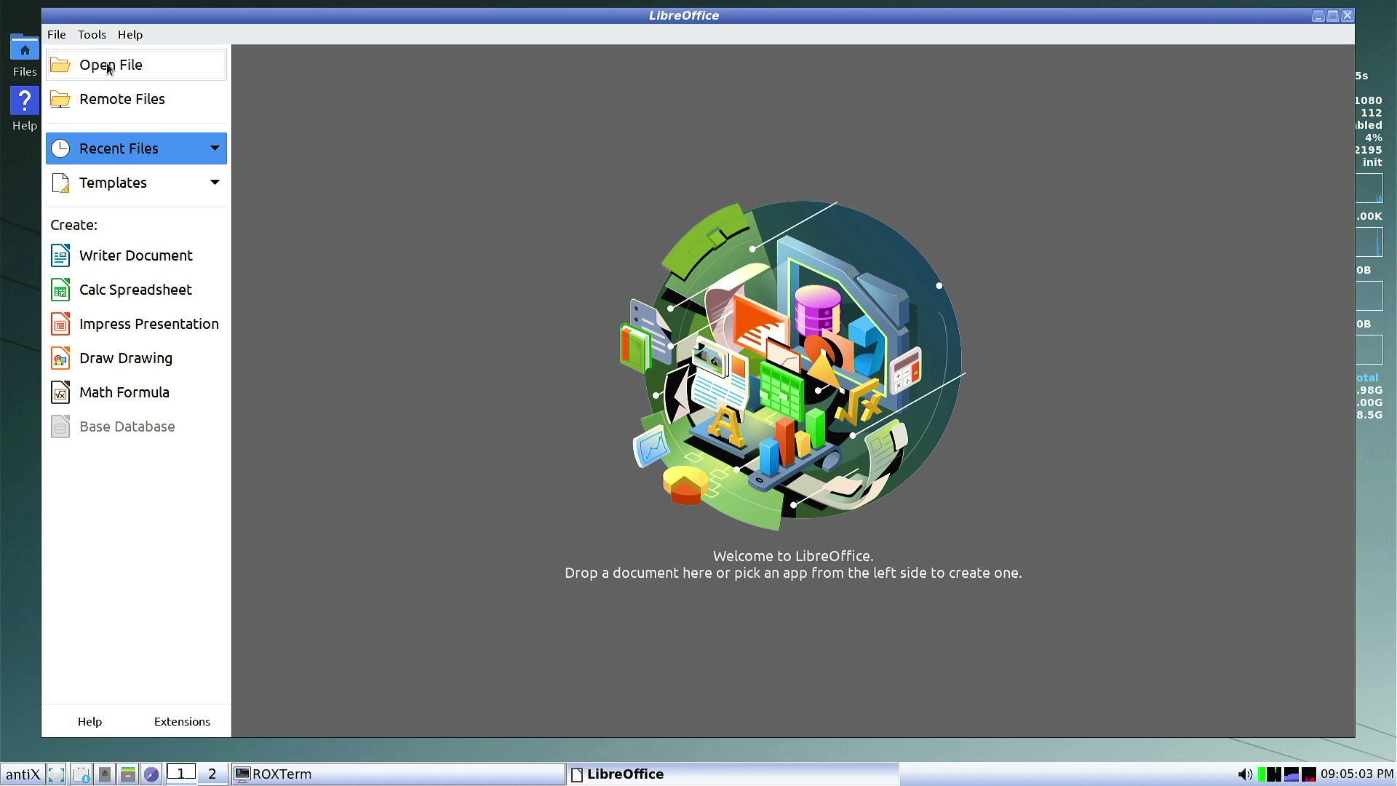
Shrink the LibreOffice Start Center window and move it to the left side of the screen
left_click(45, 16)
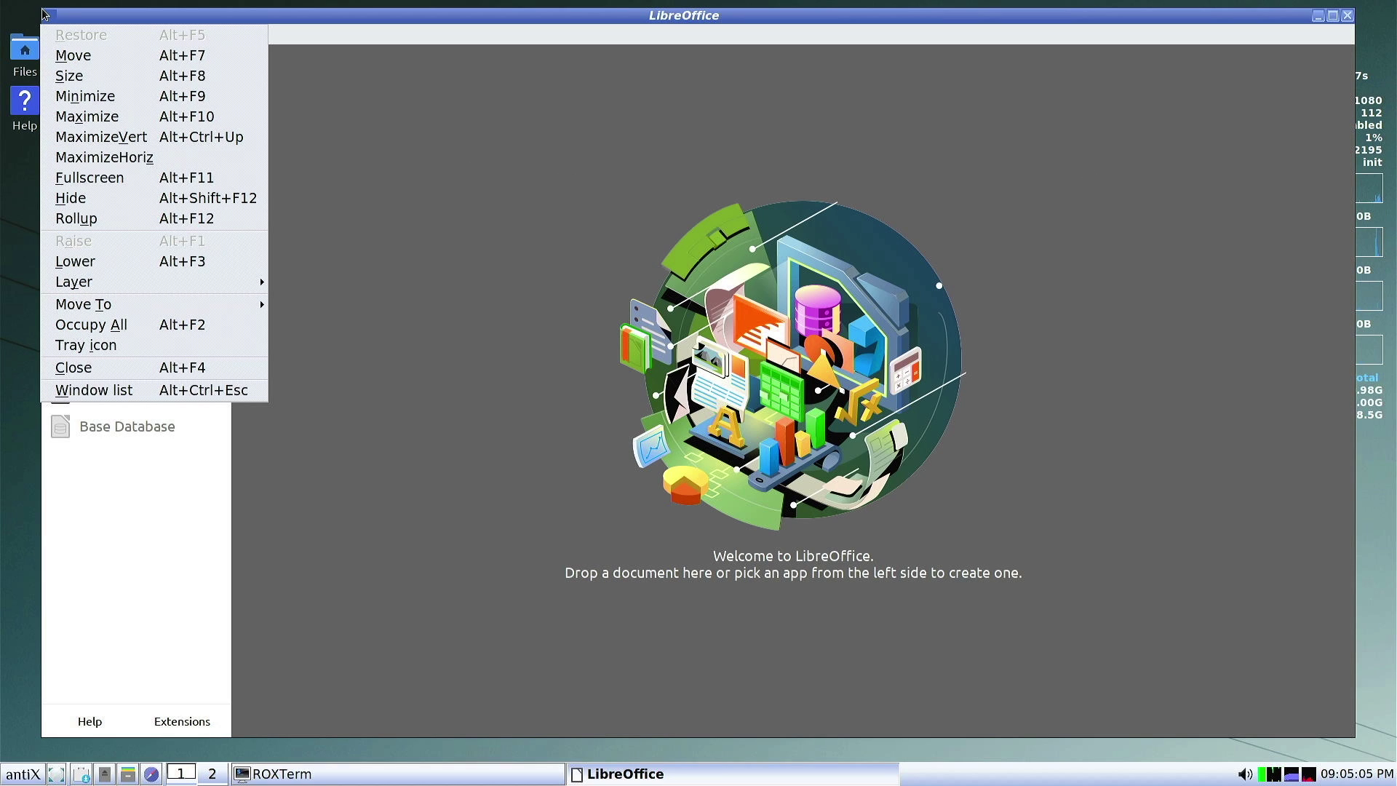
left_click(49, 14)
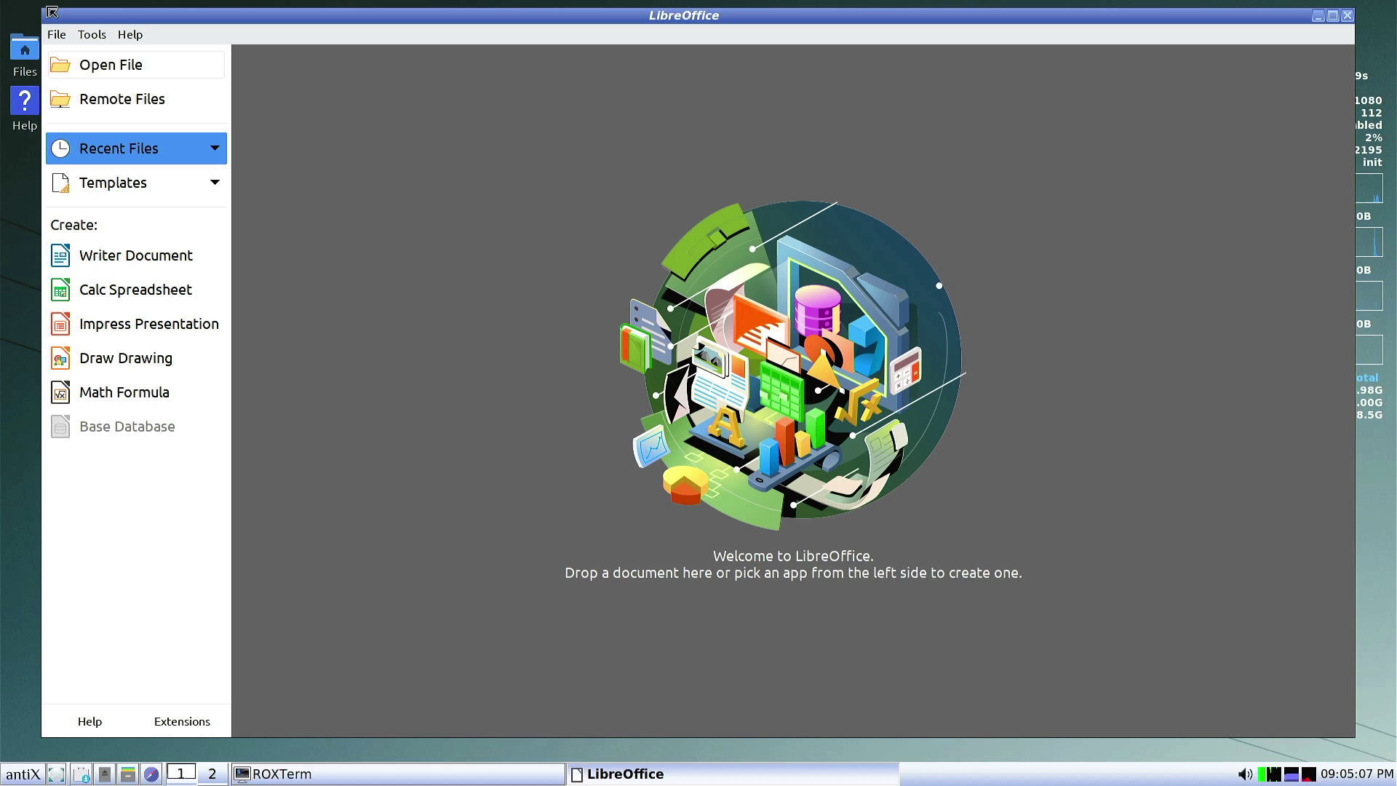
left_click_drag(51, 12, 617, 92)
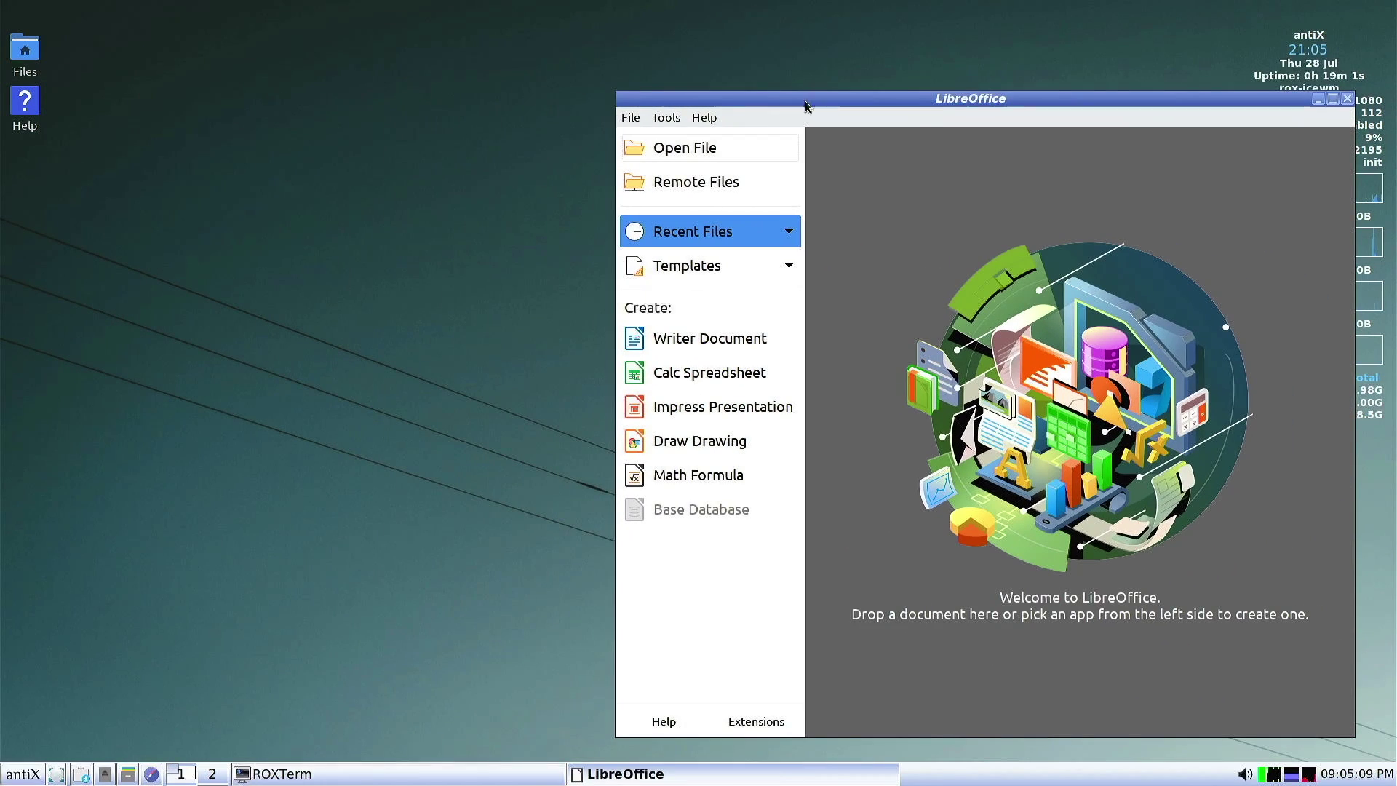
left_click_drag(908, 95, 401, 46)
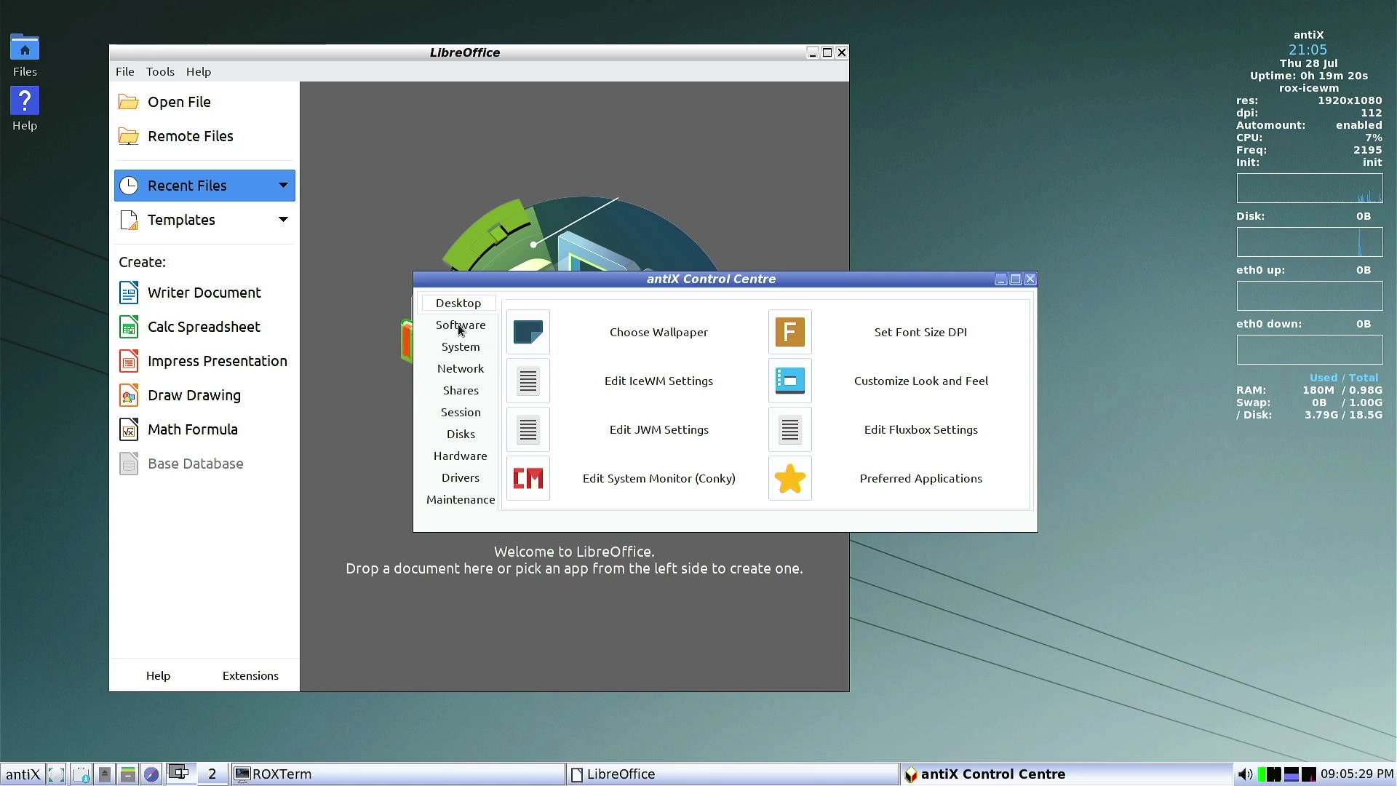
Reposition the Control Centre and browse its Software, System, Network and Shares categories
left_click(460, 325)
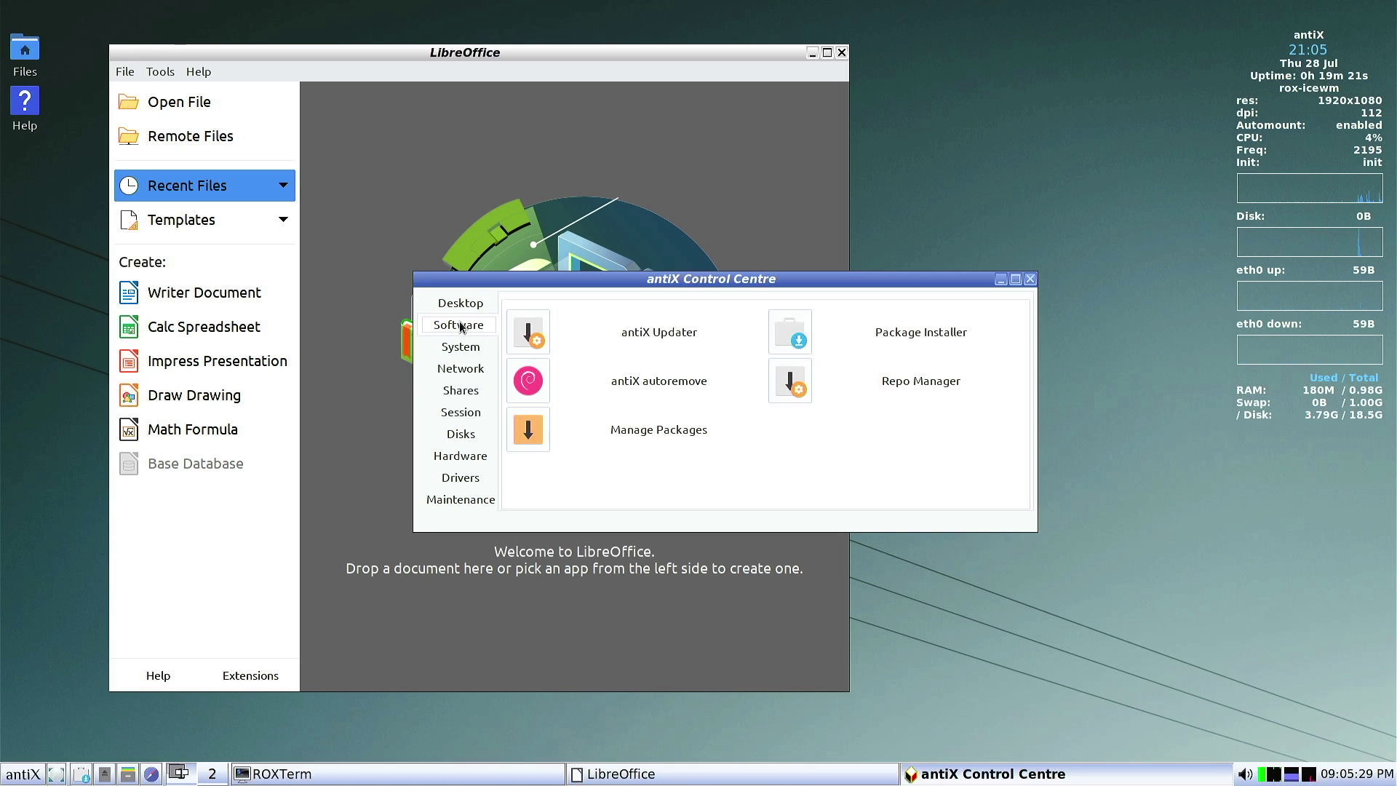
left_click(458, 302)
left_click(790, 380)
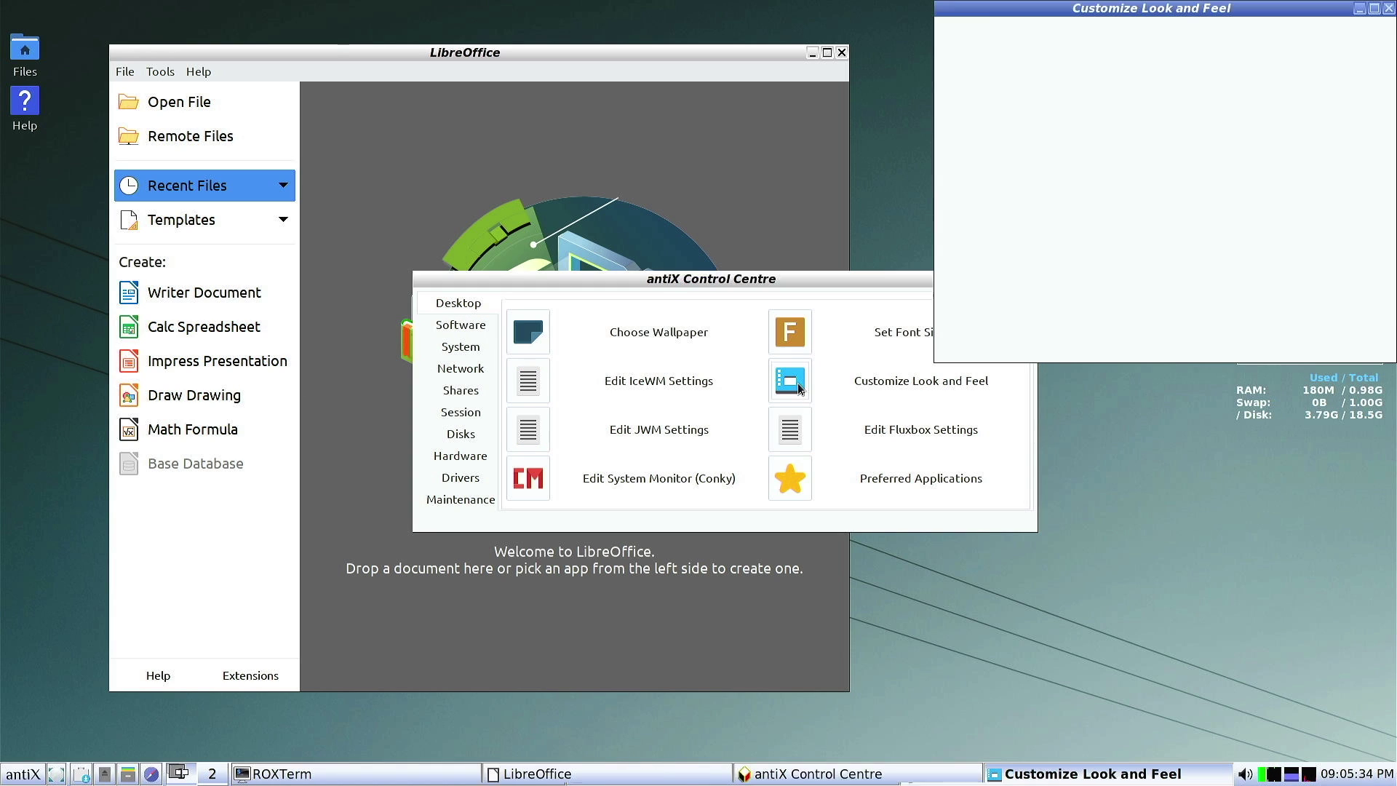
left_click_drag(669, 281, 609, 273)
left_click(382, 318)
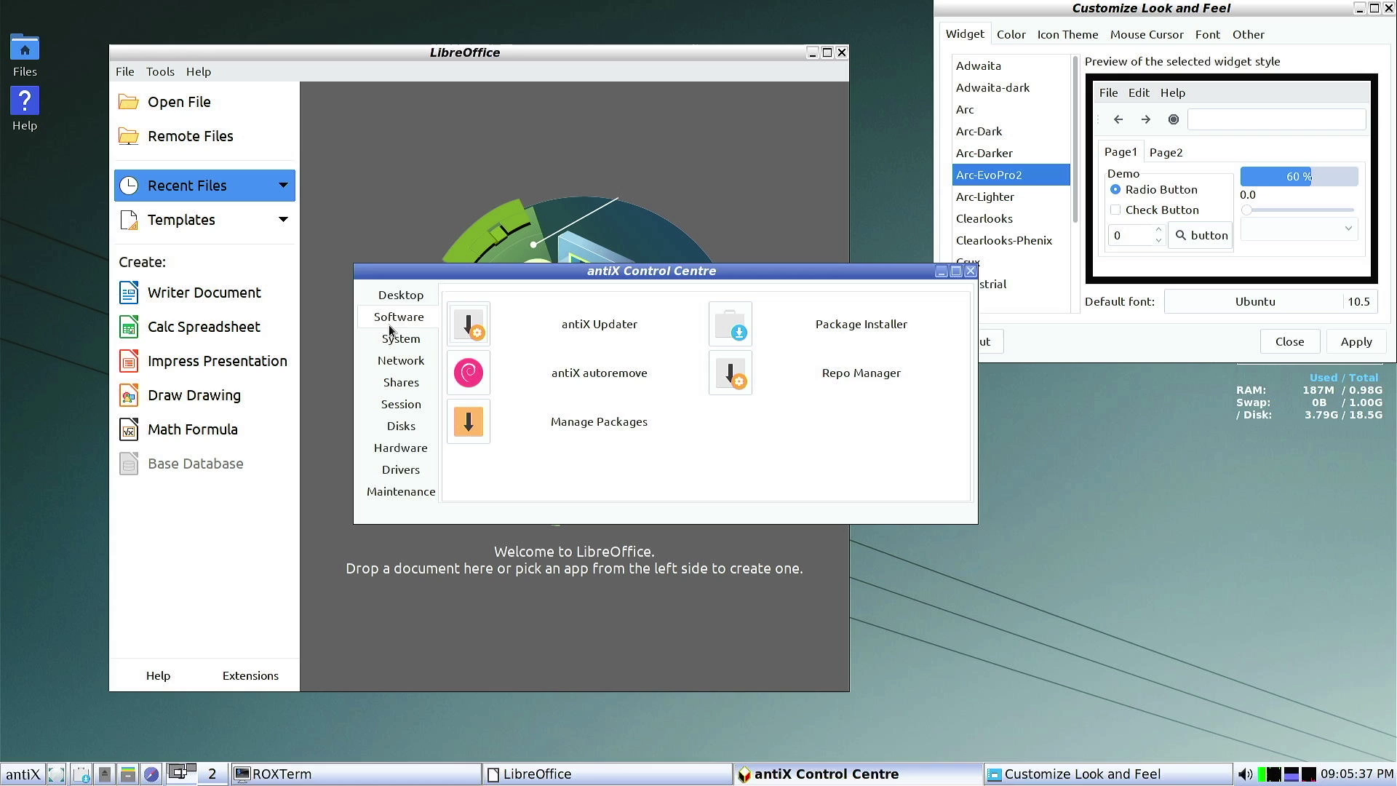
left_click(391, 342)
left_click(397, 364)
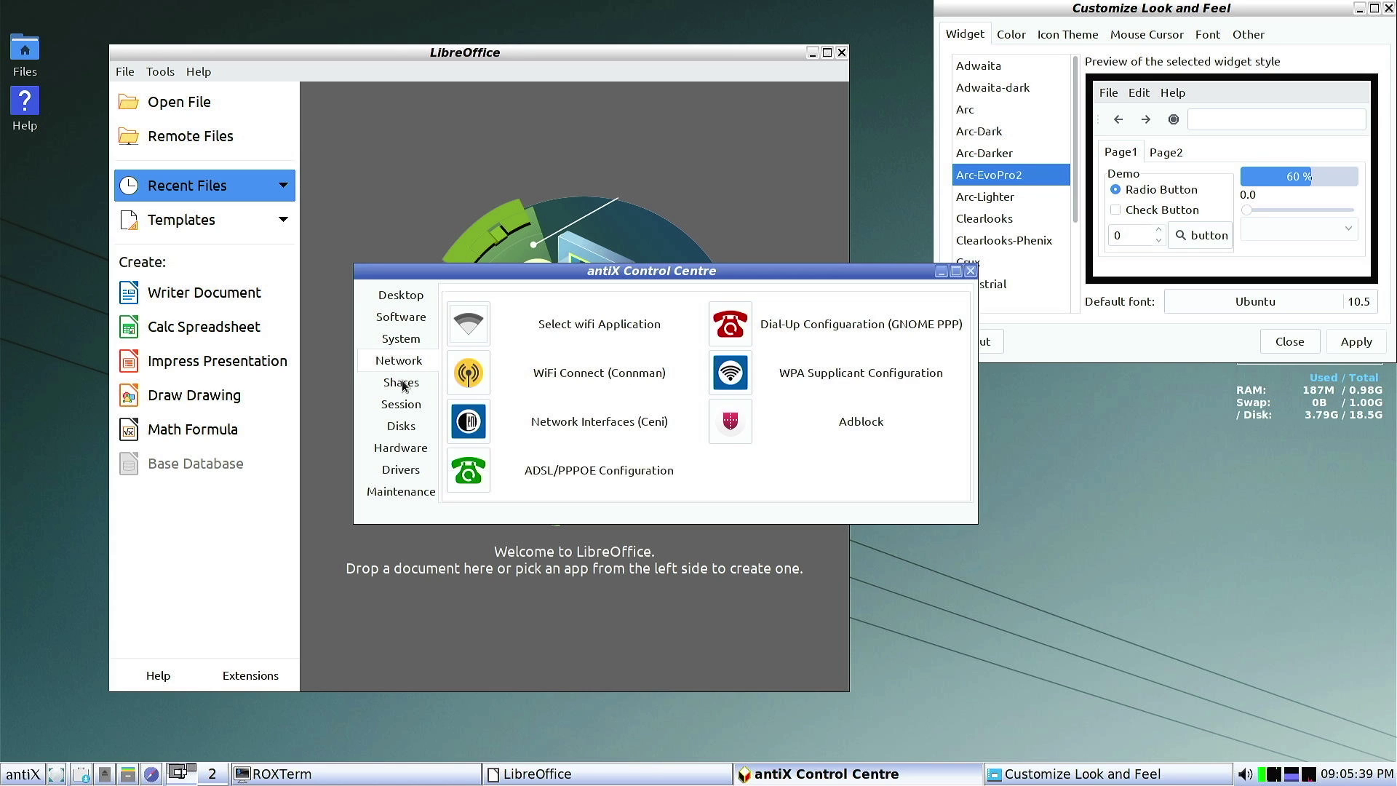
left_click(403, 384)
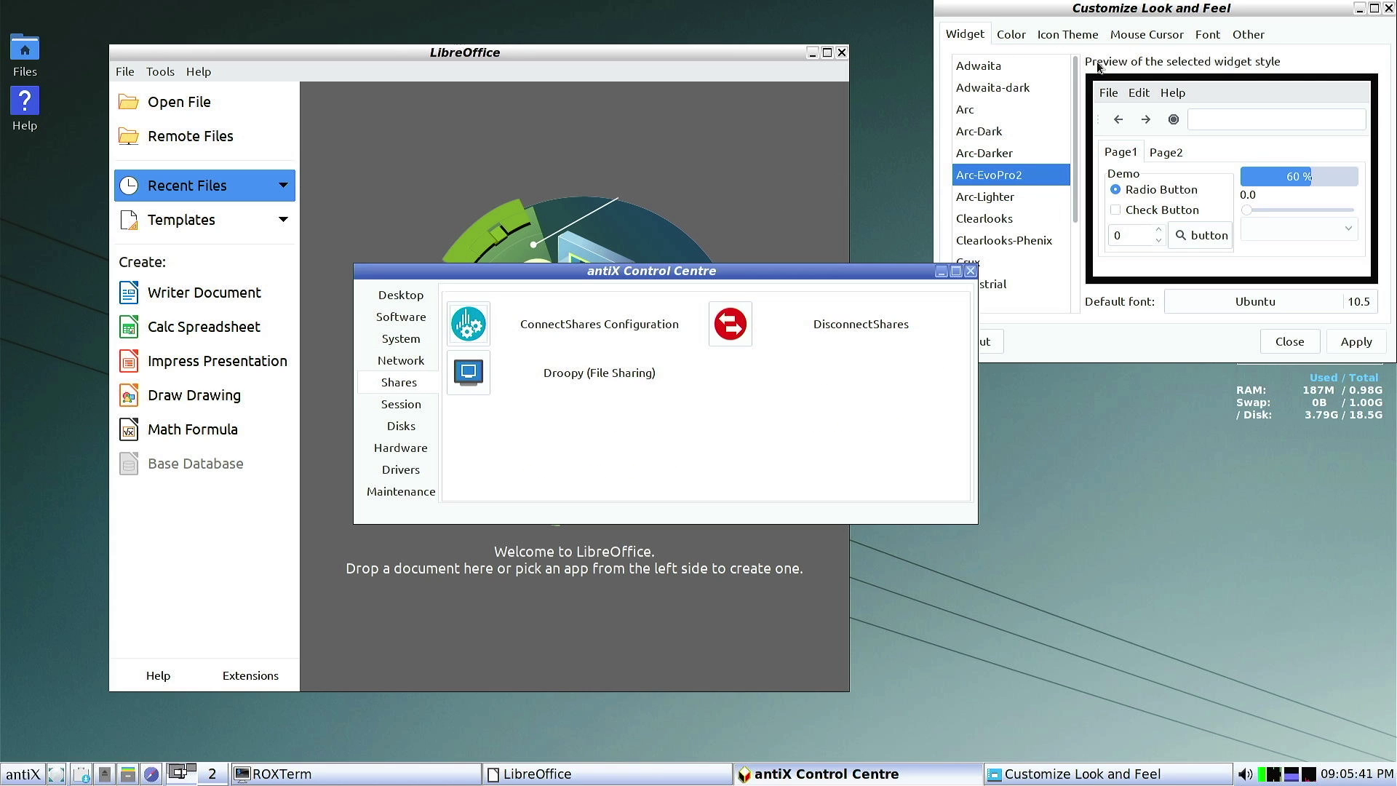
View the icon themes in the look-and-feel settings, close them, and start a blank Writer document
left_click_drag(1158, 12, 737, 144)
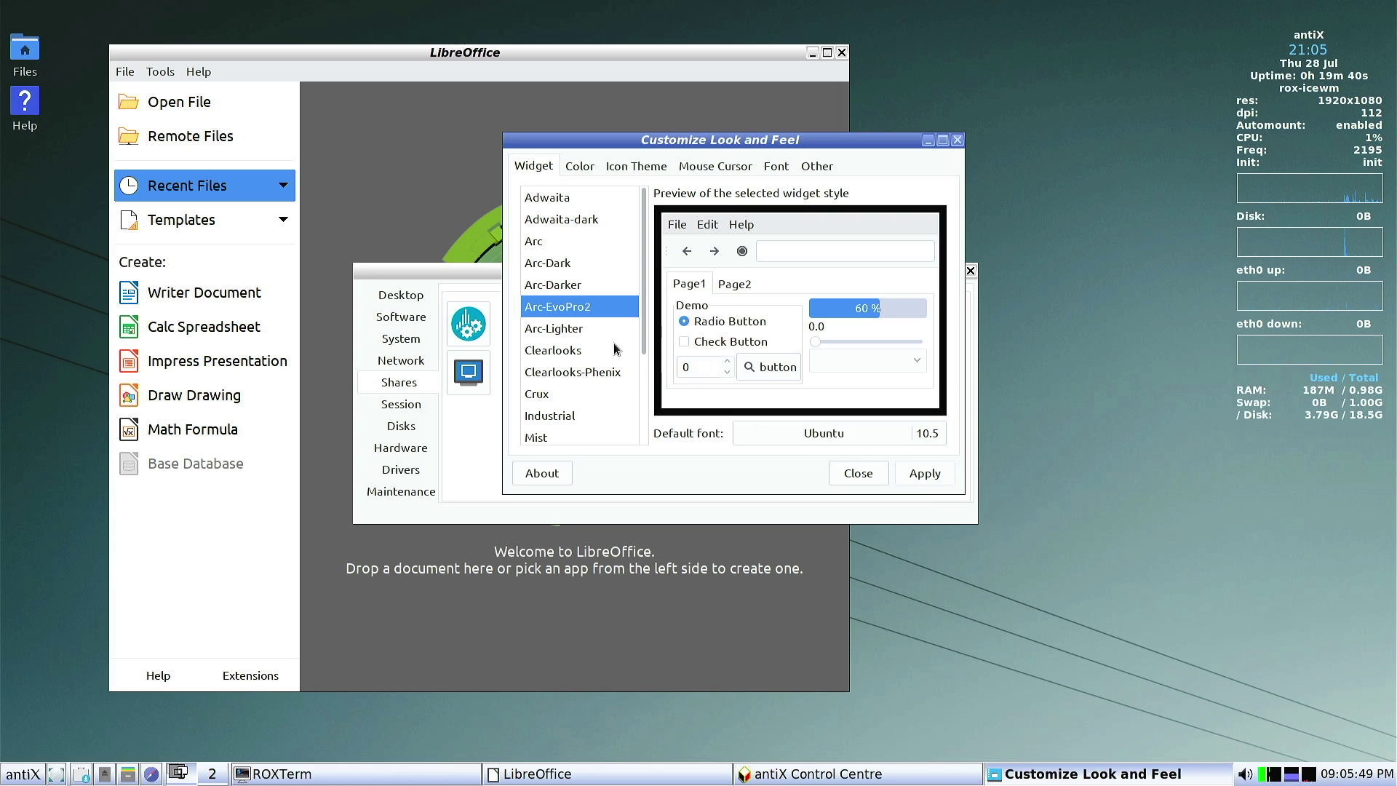
scroll(619, 353, "down", 3)
scroll(598, 386, "up", 3)
left_click(636, 166)
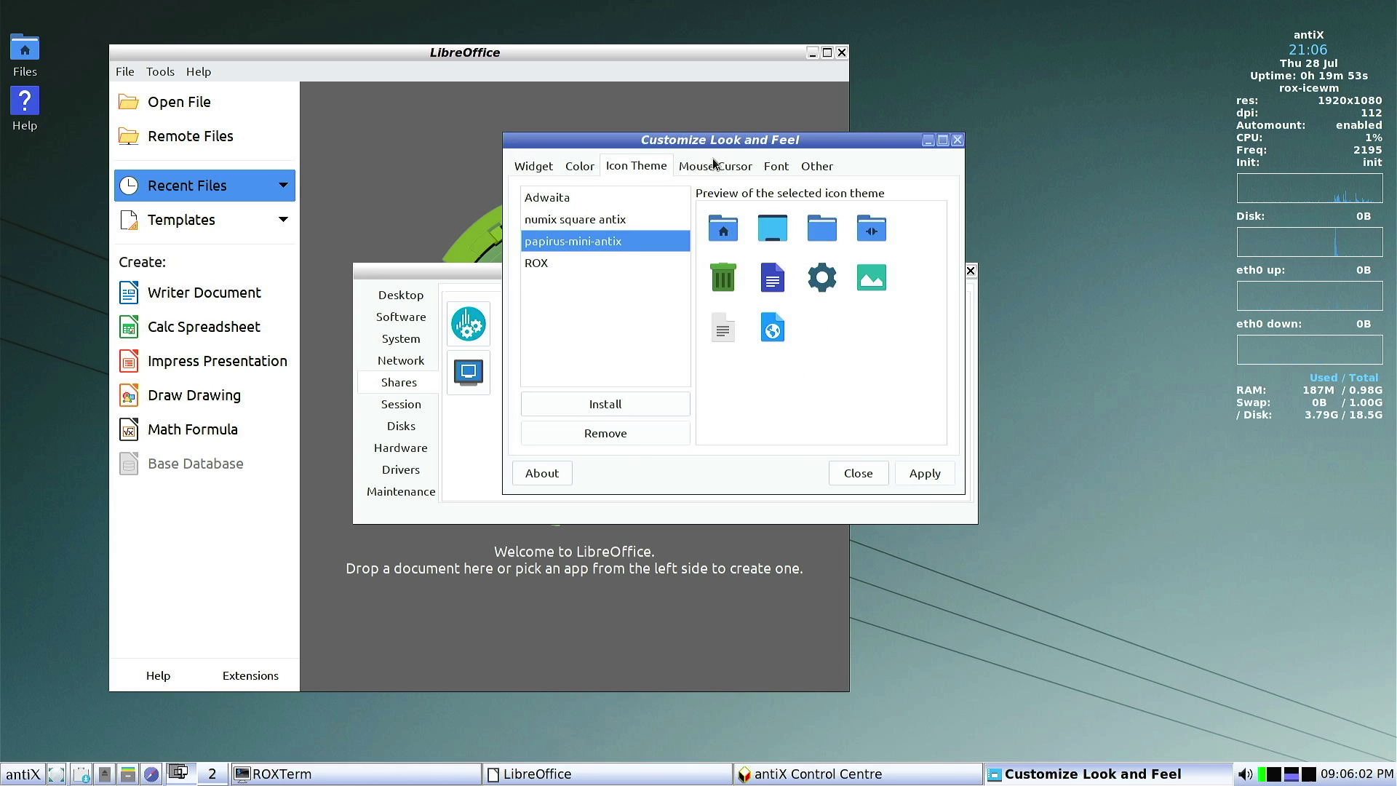
left_click(958, 141)
left_click(204, 291)
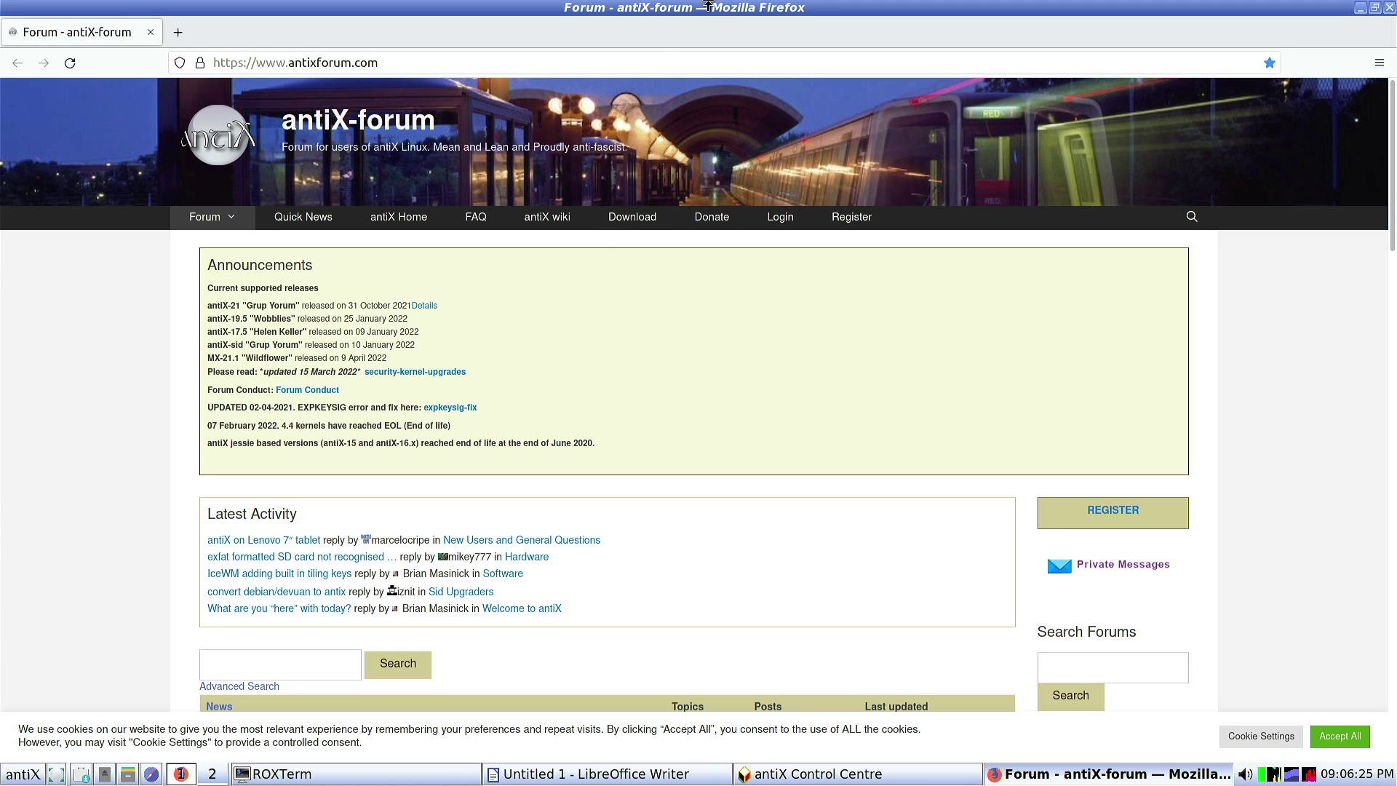
Close Firefox and the LibreOffice Writer window, leaving the Control Centre in front
double_click(712, 18)
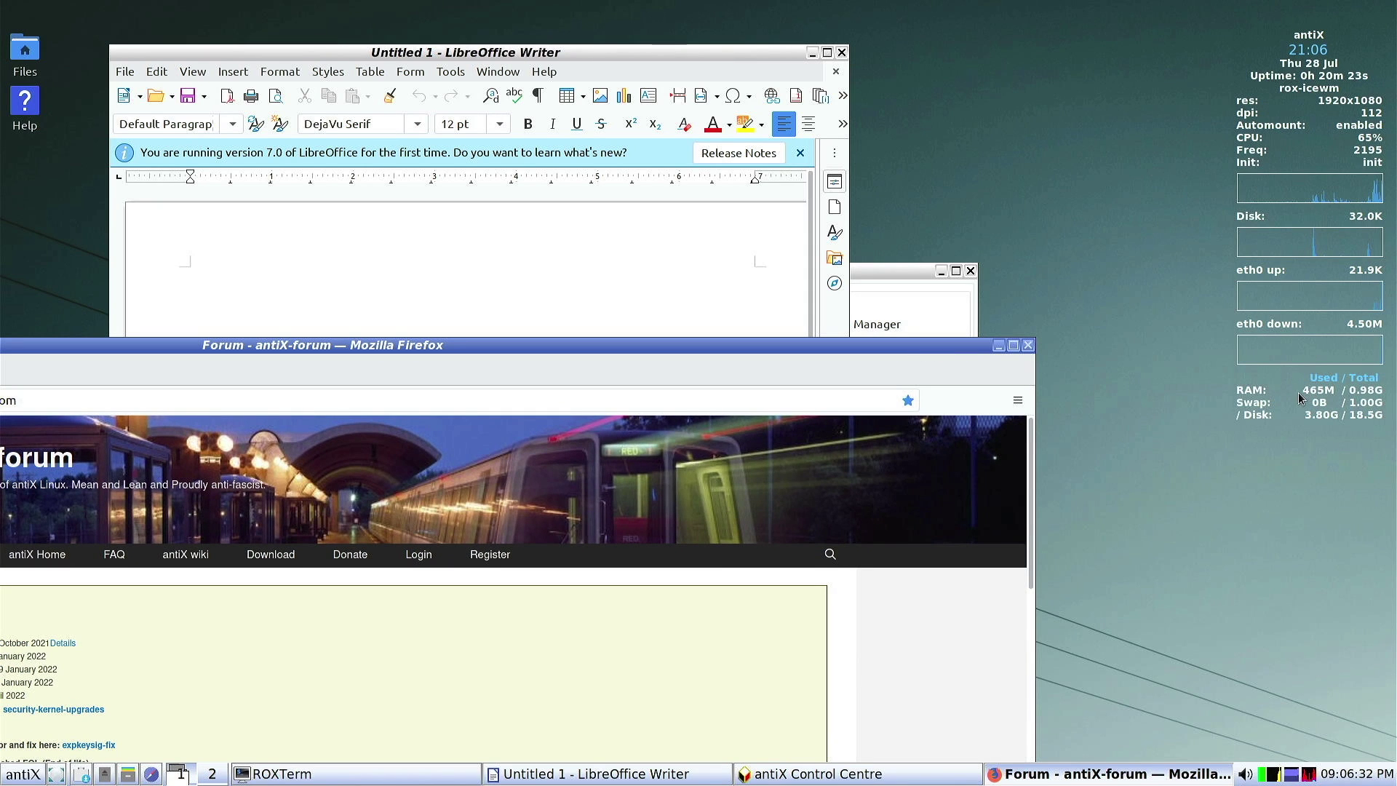
left_click(1027, 345)
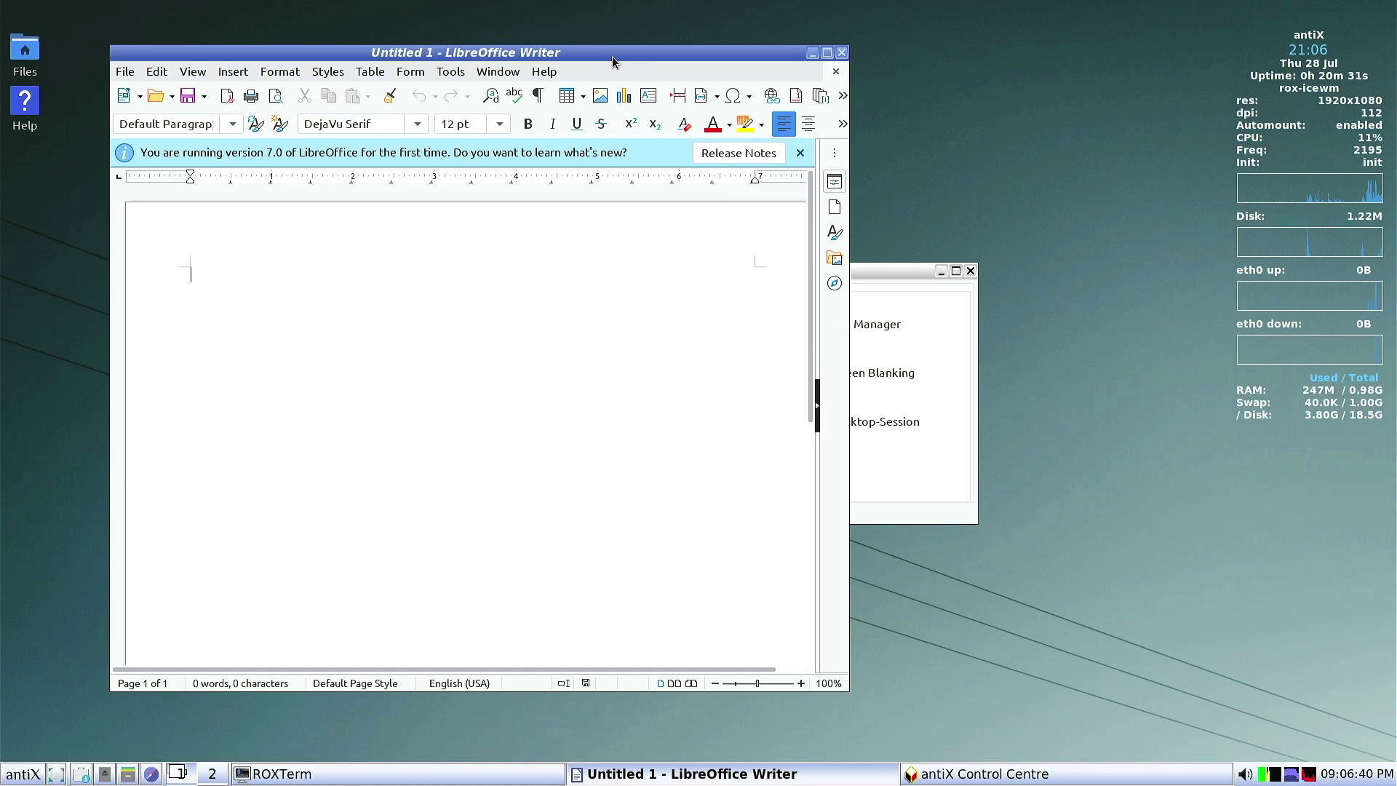
left_click_drag(612, 57, 574, 87)
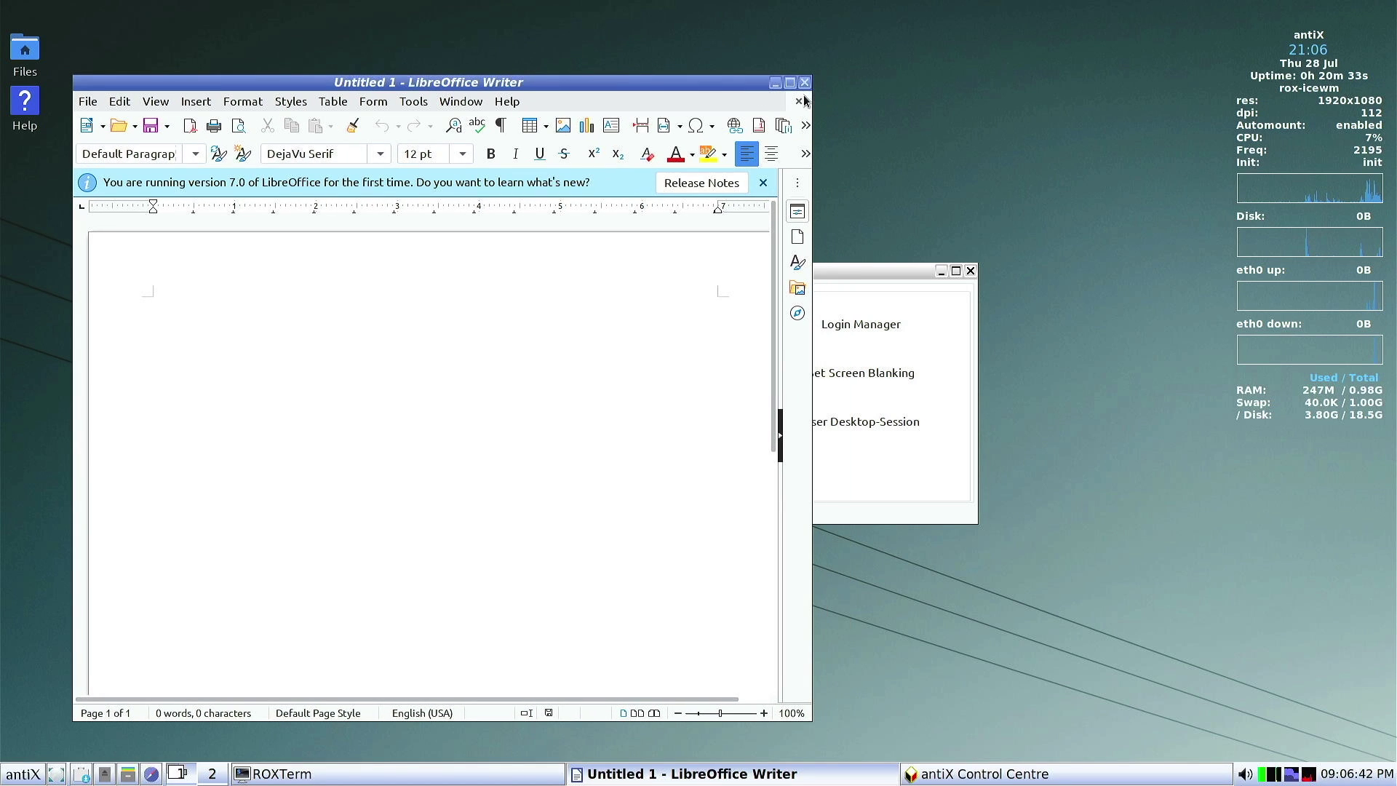
left_click(804, 83)
left_click_drag(543, 272, 583, 273)
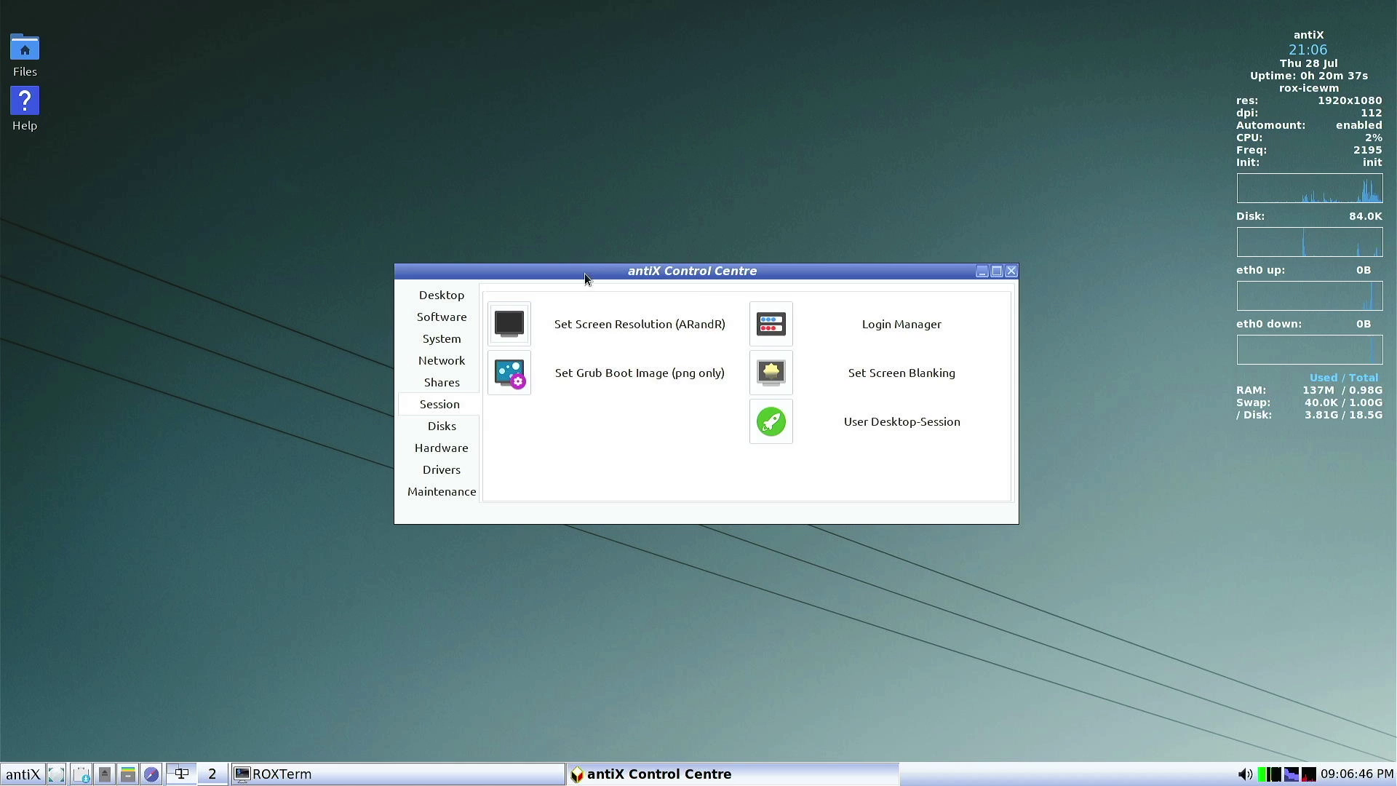
Browse the Control Centre's Desktop, Software, System, Network, Session, Disks and Maintenance categories
left_click(444, 296)
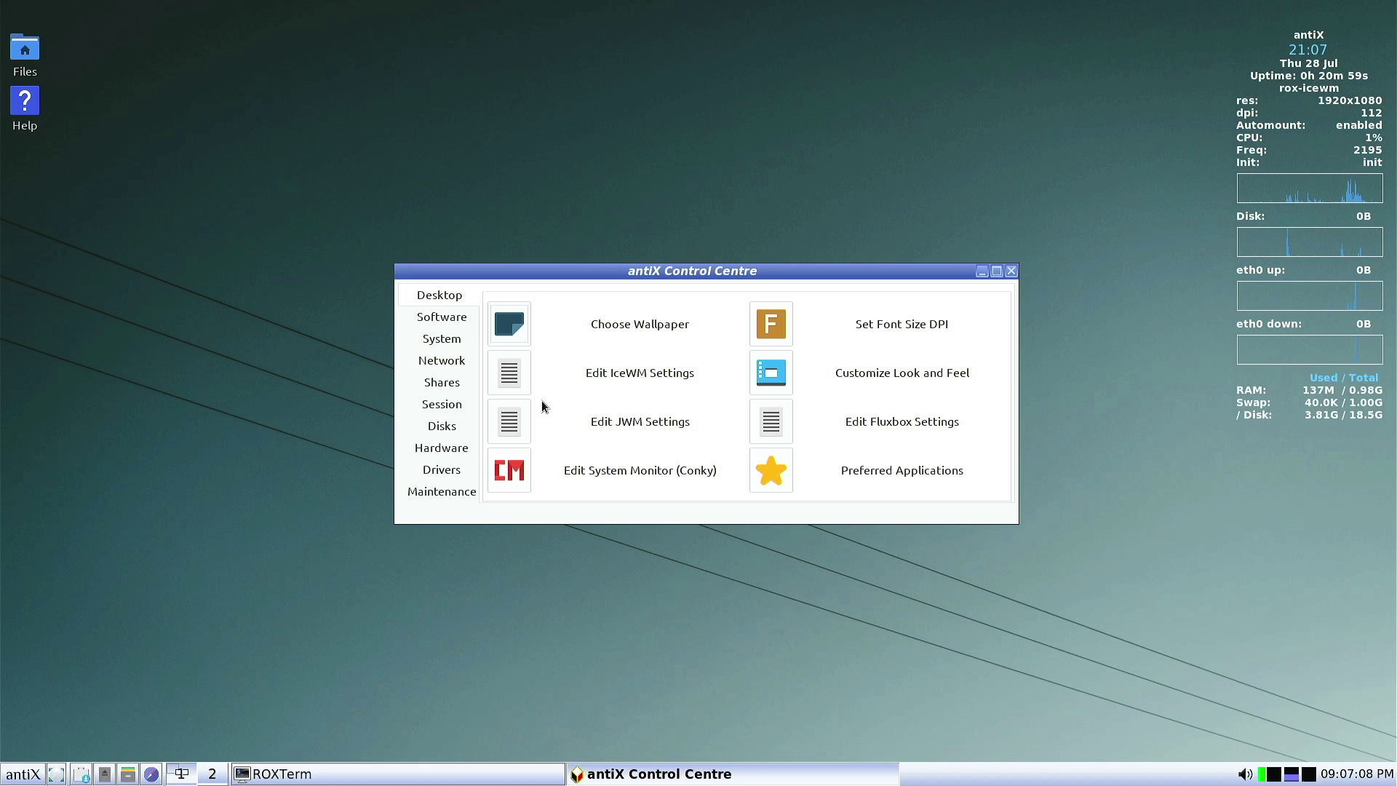
left_click(449, 320)
left_click(446, 339)
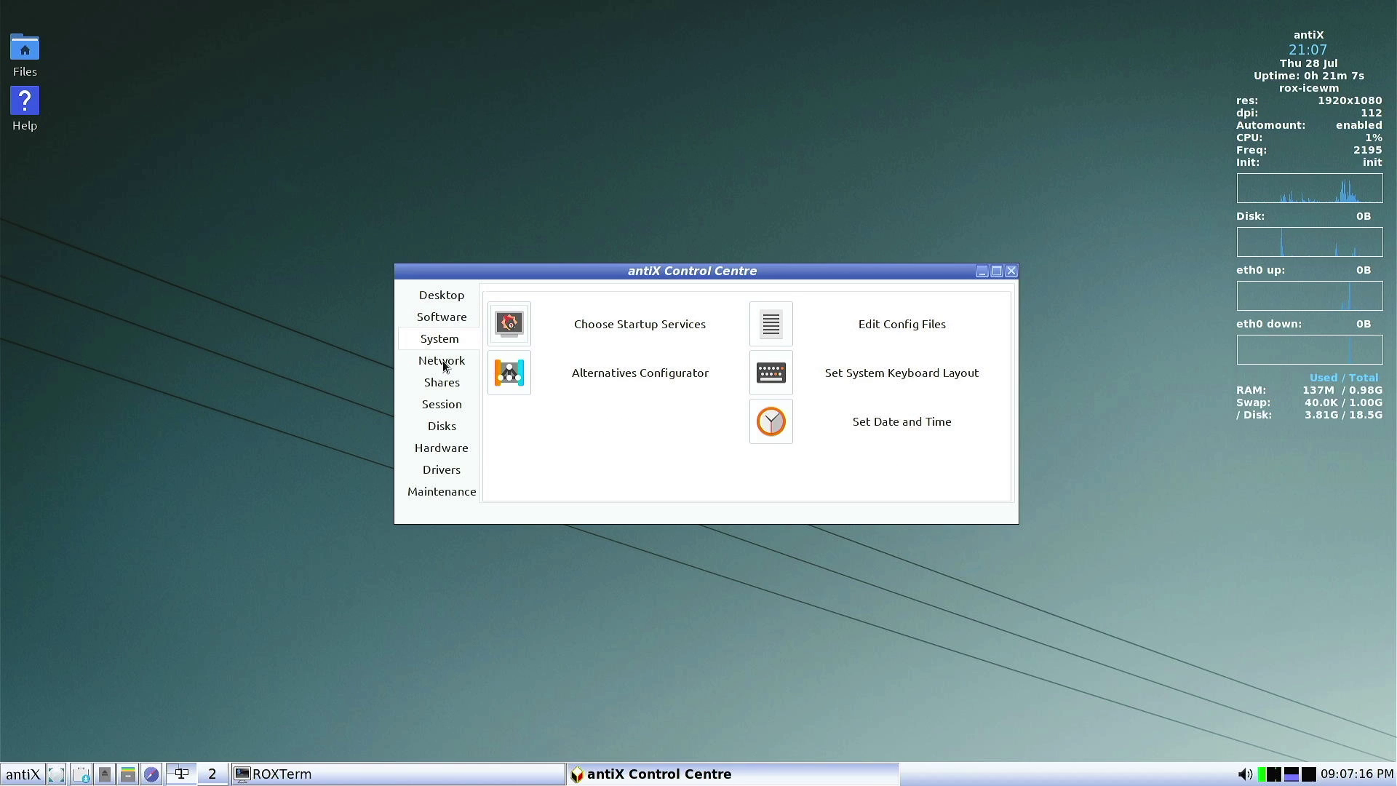
left_click(446, 364)
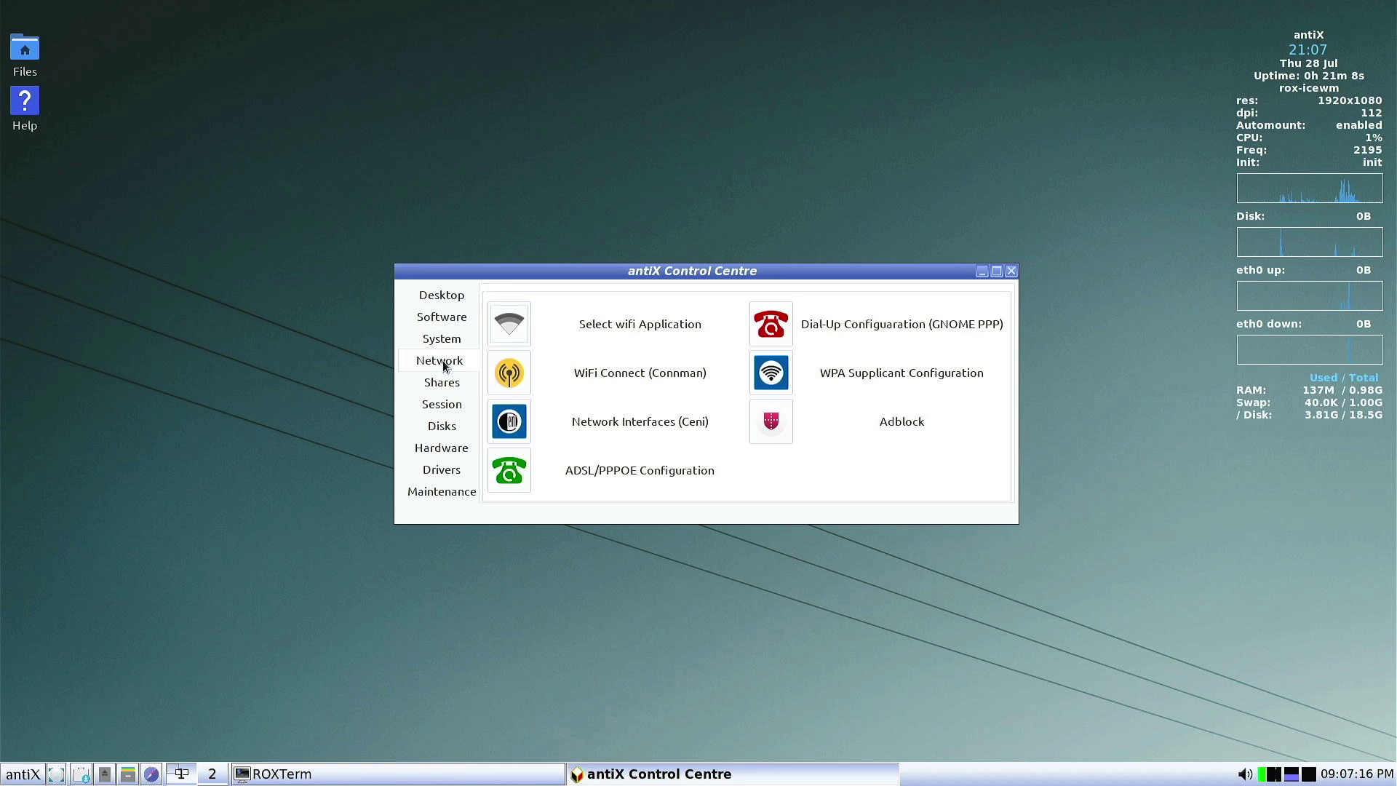
left_click(440, 404)
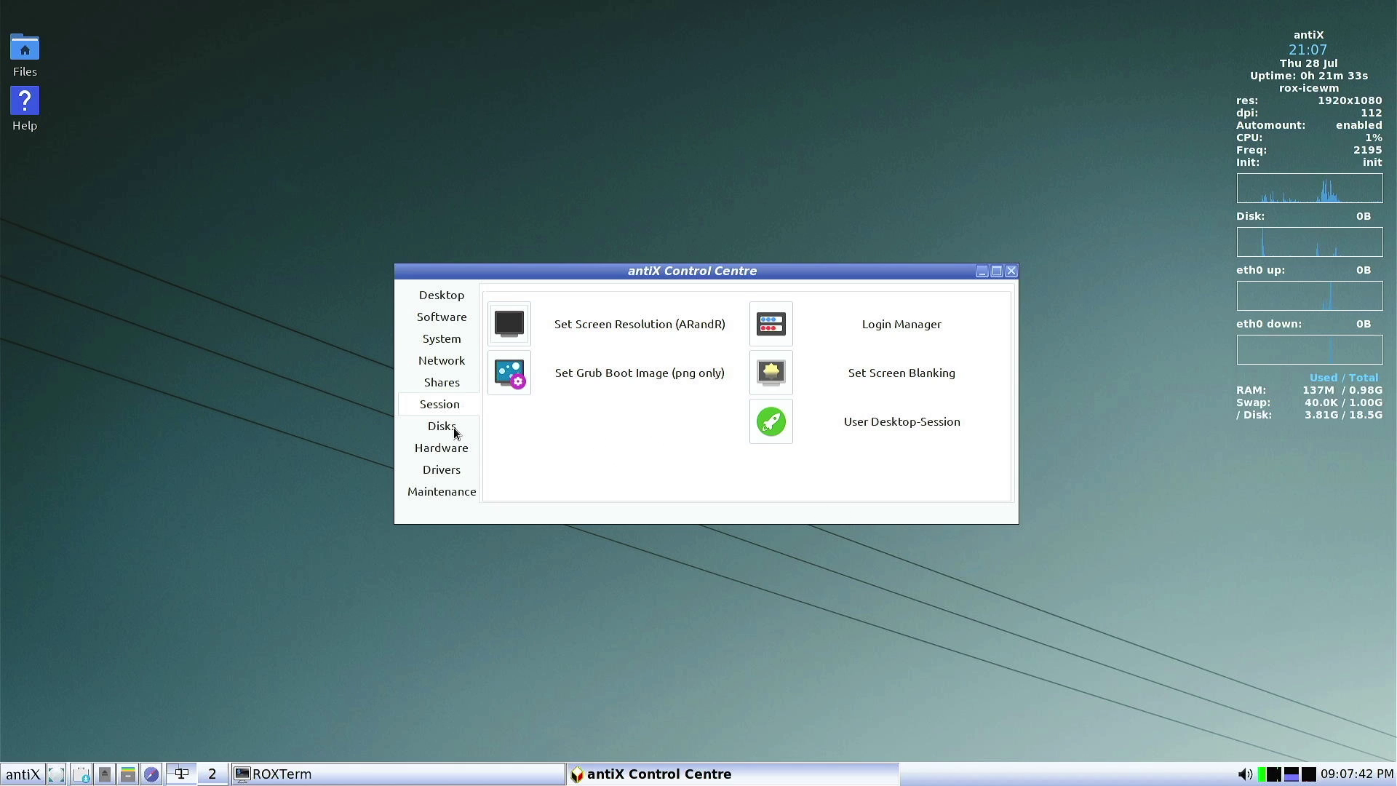
left_click(452, 426)
left_click(439, 491)
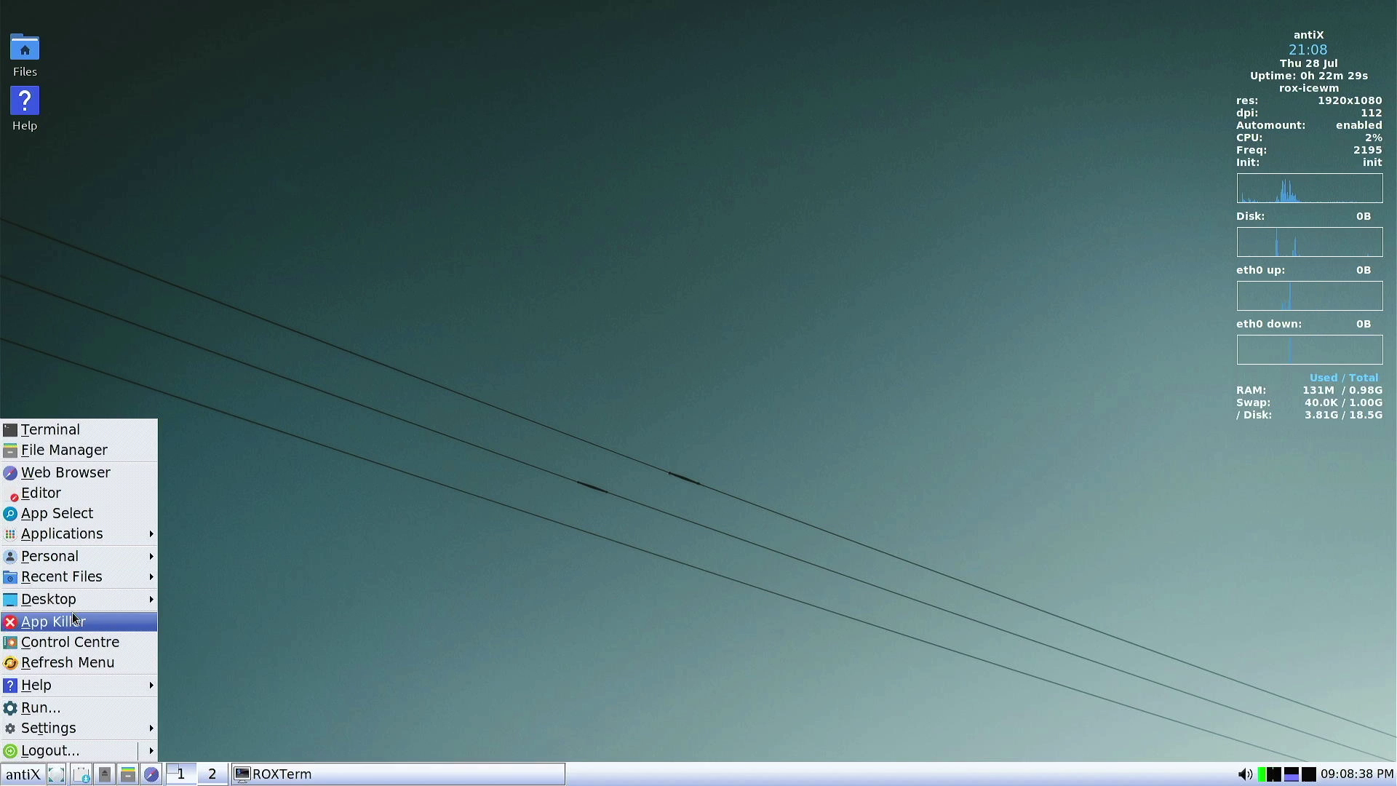
Apply the AntiX-Blue-Medium IceWM theme from Settings > Themes in the start menu
mouse_move(87, 730)
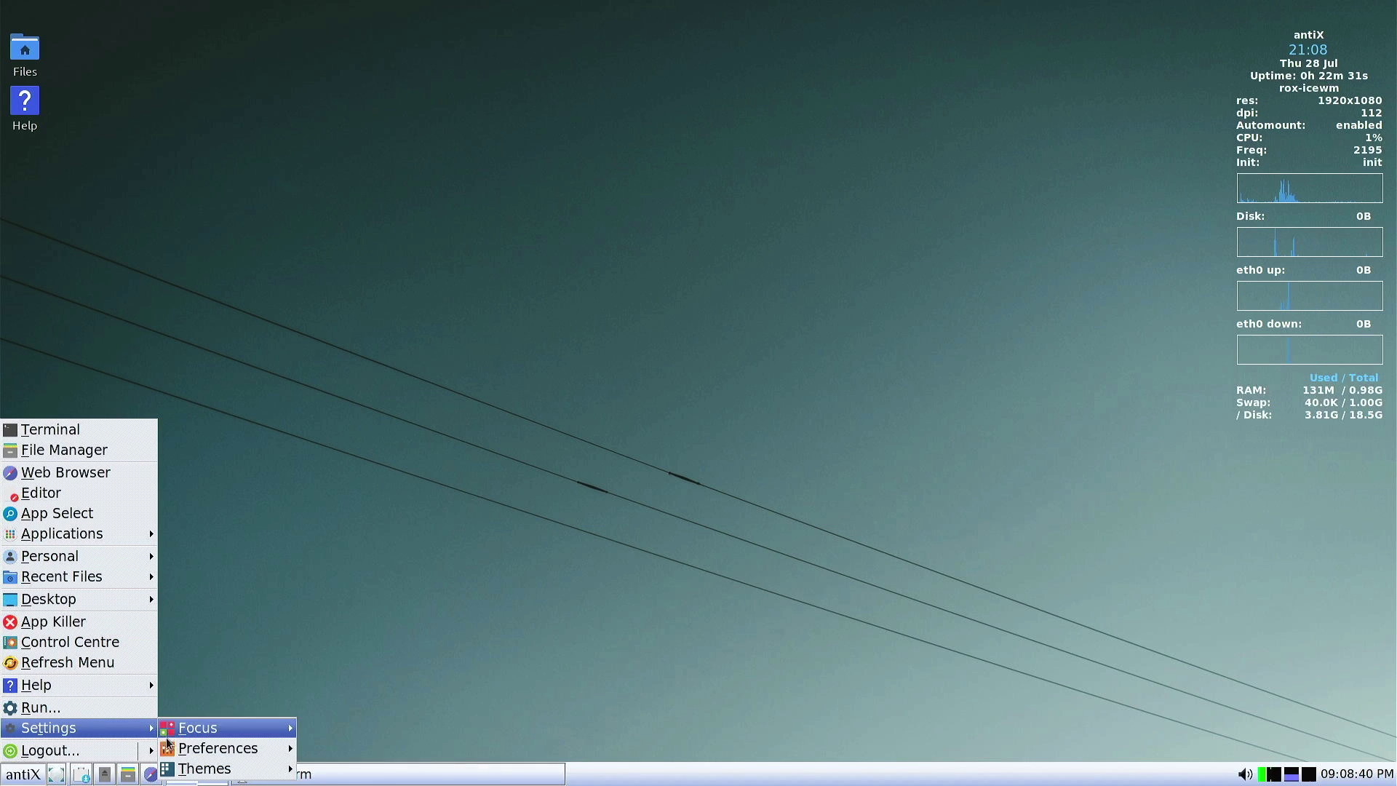
mouse_move(241, 755)
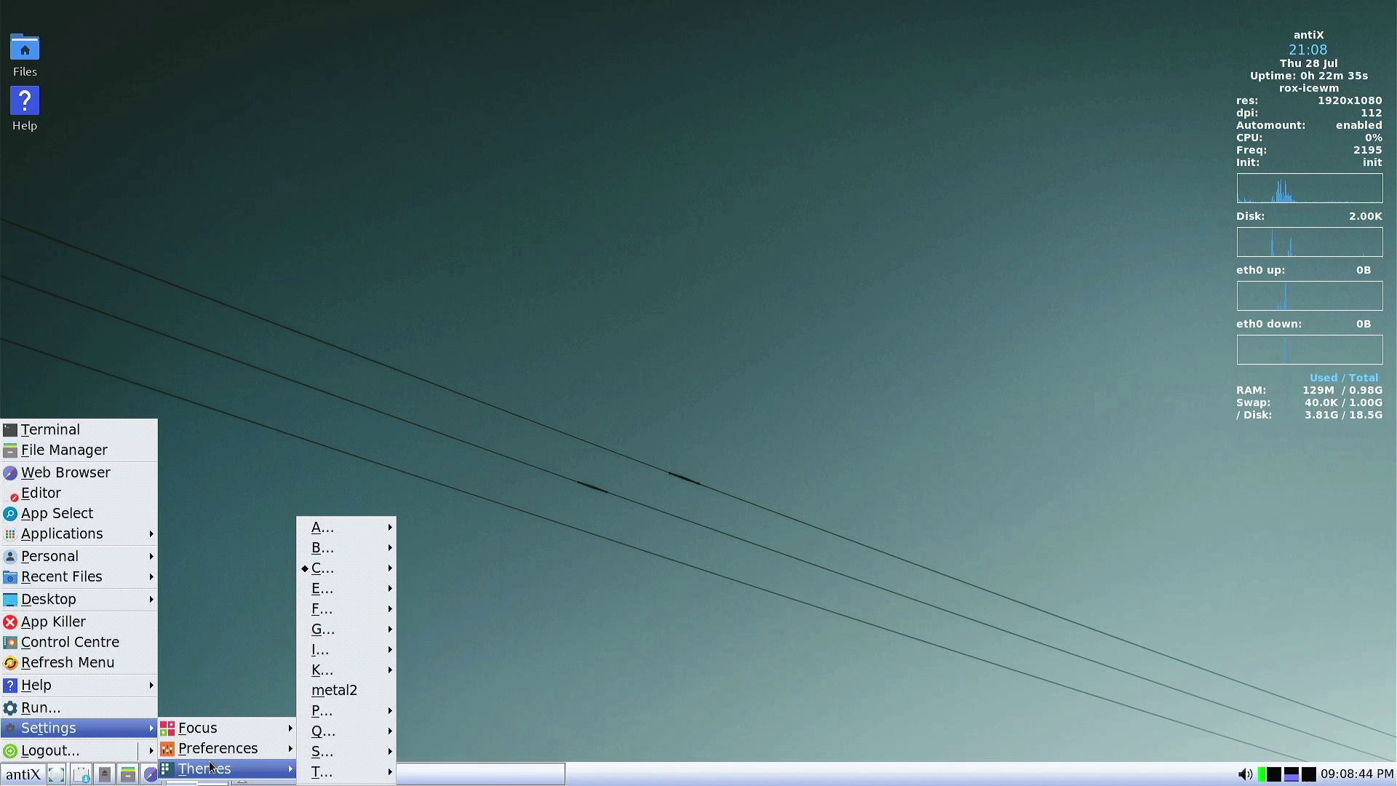
mouse_move(333, 670)
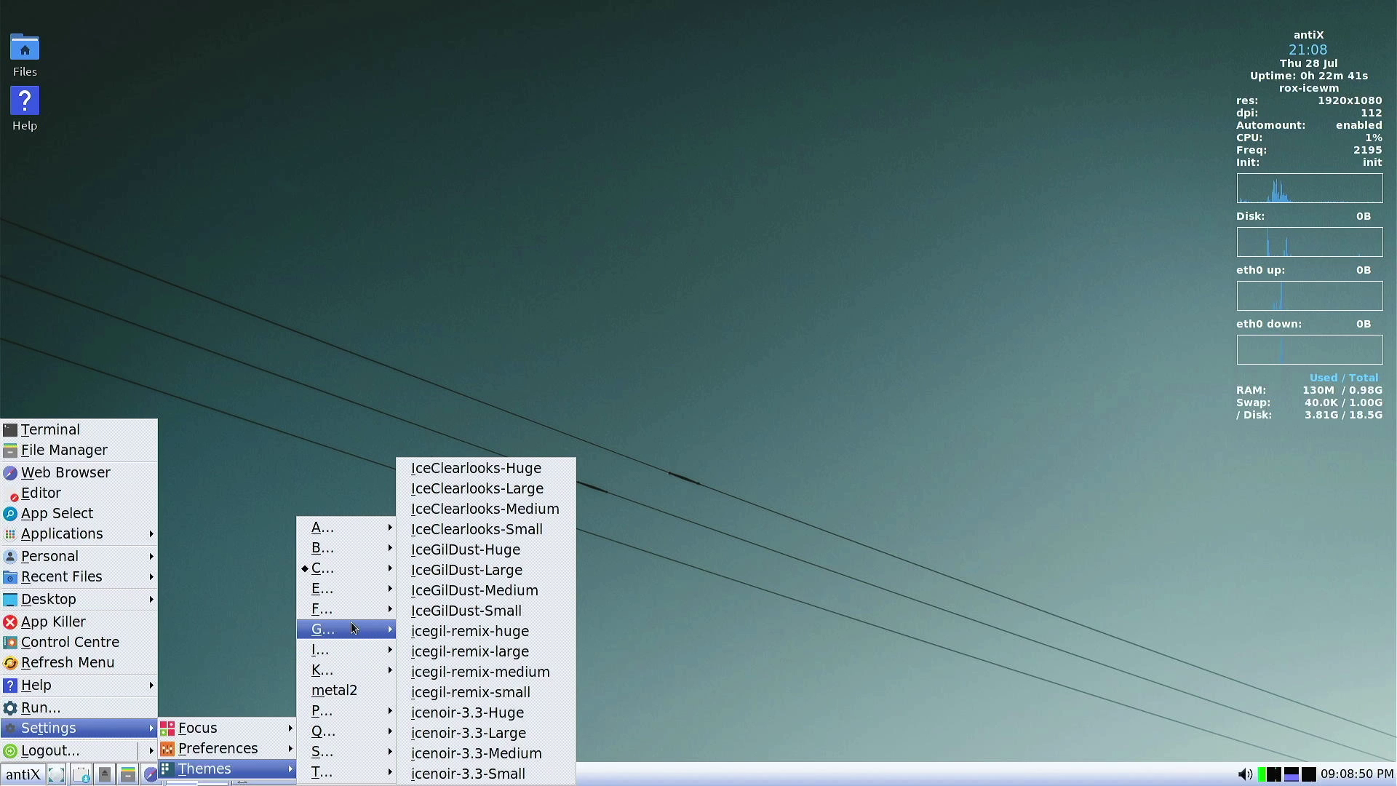
mouse_move(339, 550)
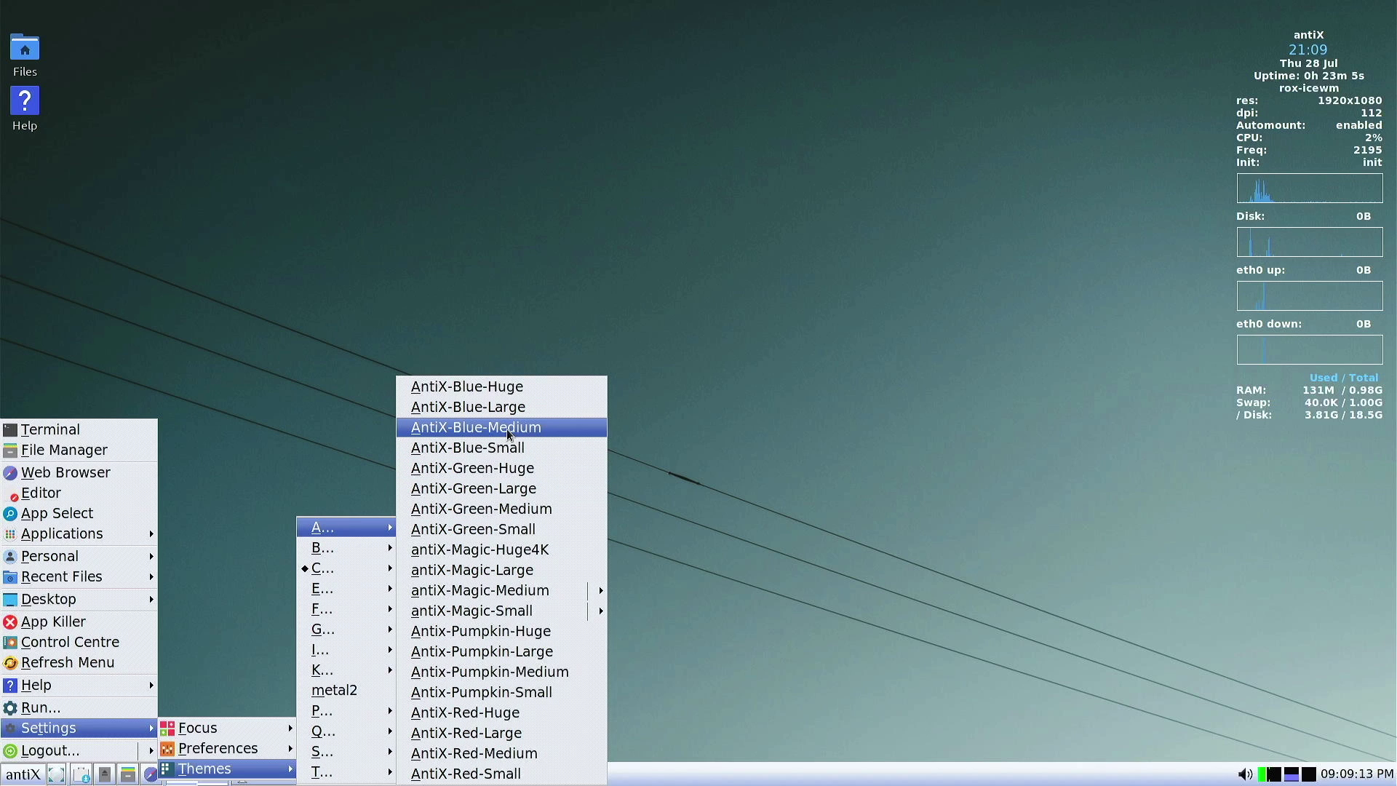
left_click(488, 413)
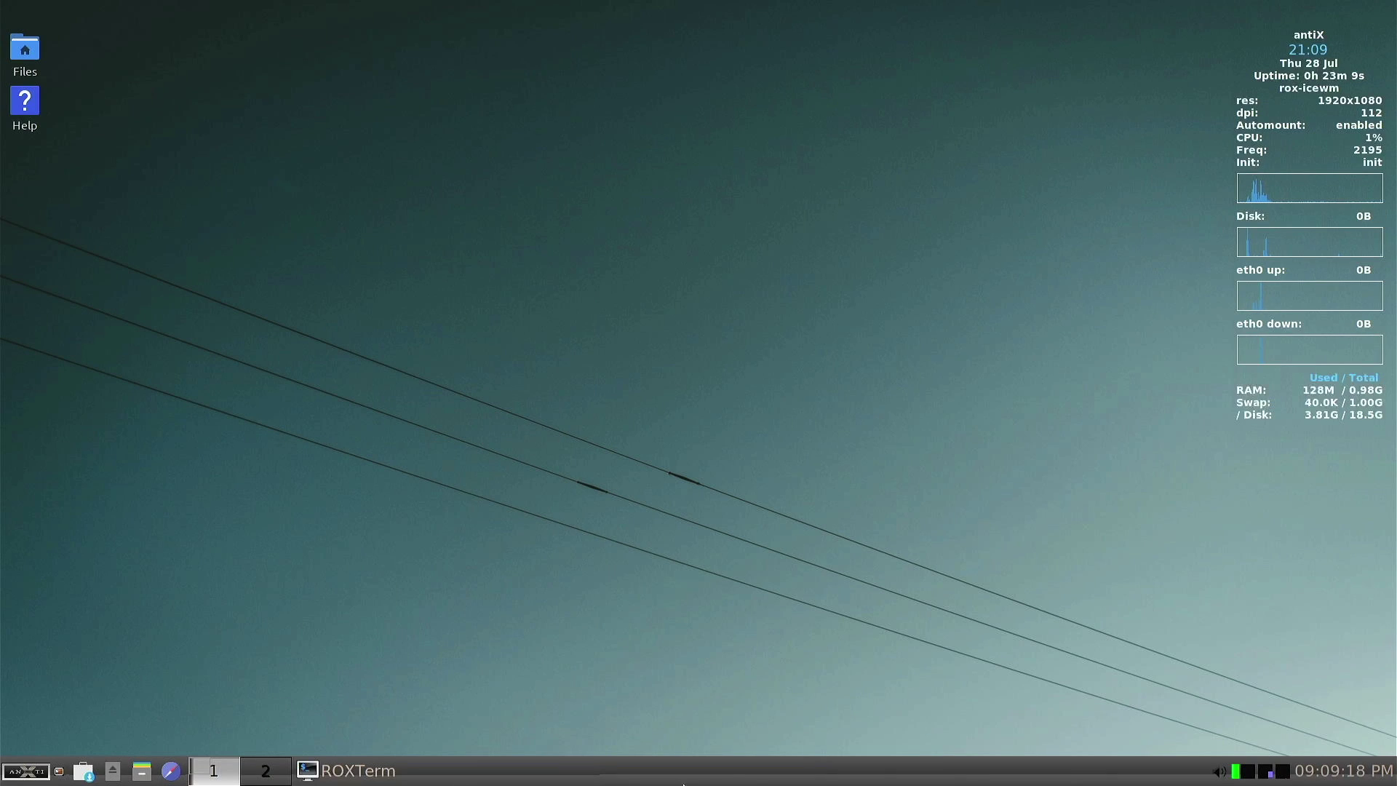
Browse the Applications submenus Graphics, Games, Internet, Multimedia and antiX, then close the menu
left_click(28, 780)
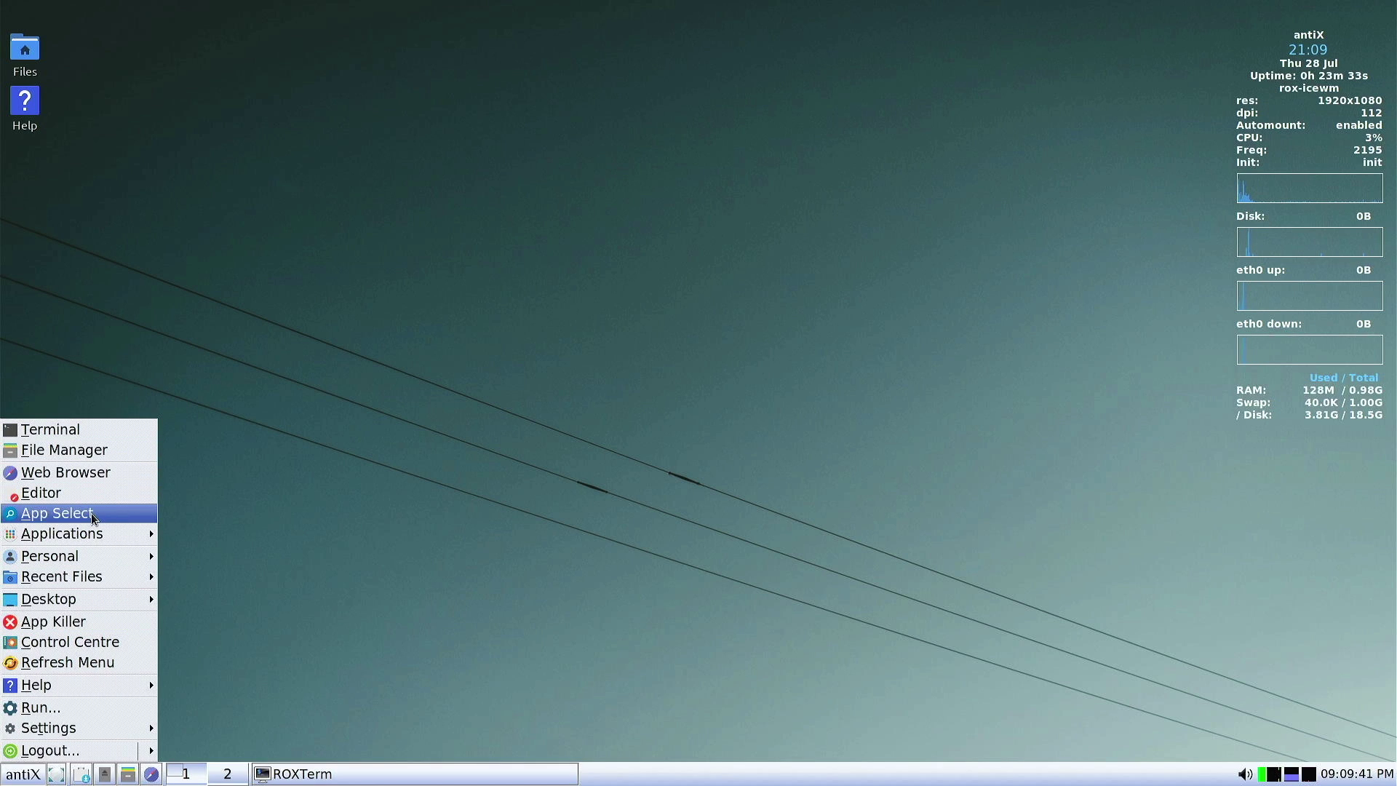
mouse_move(91, 537)
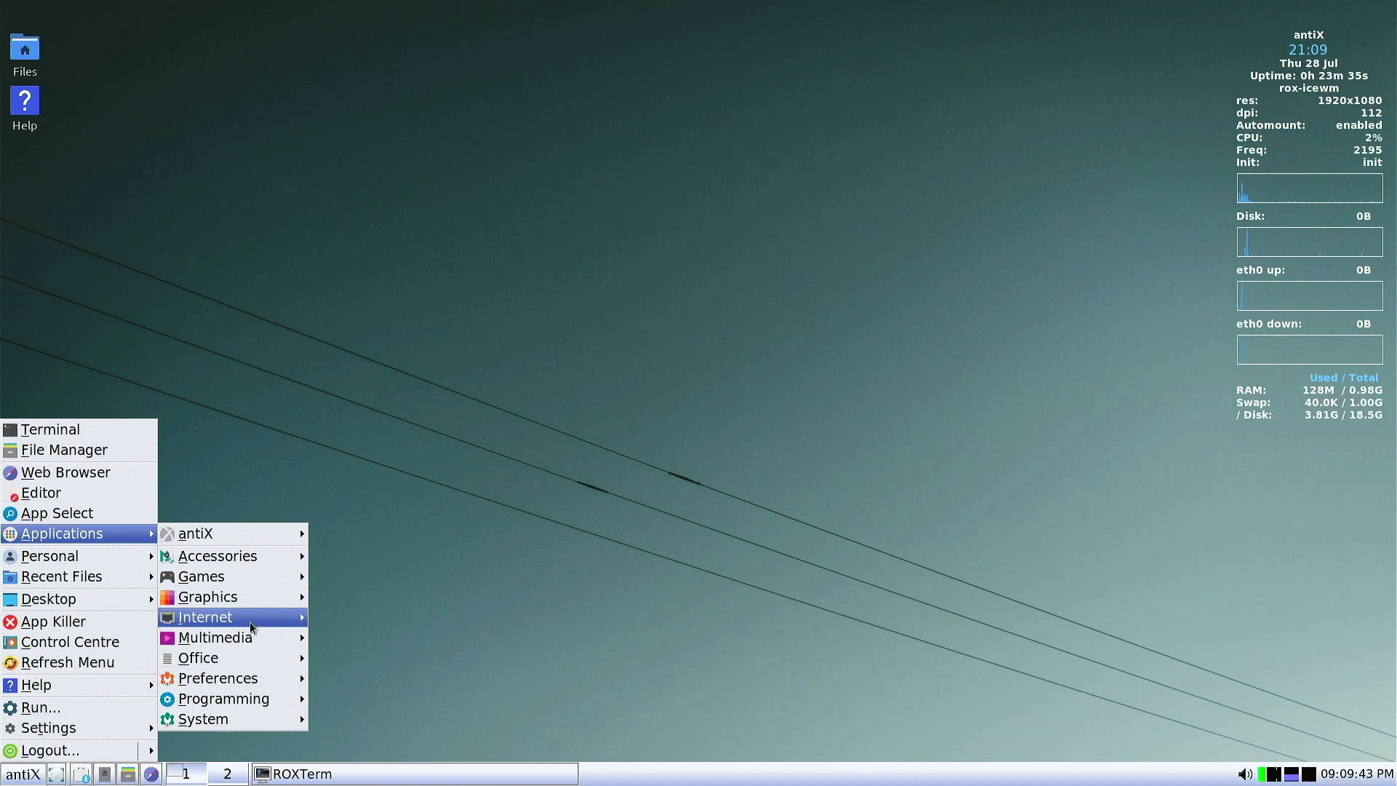
mouse_move(233, 602)
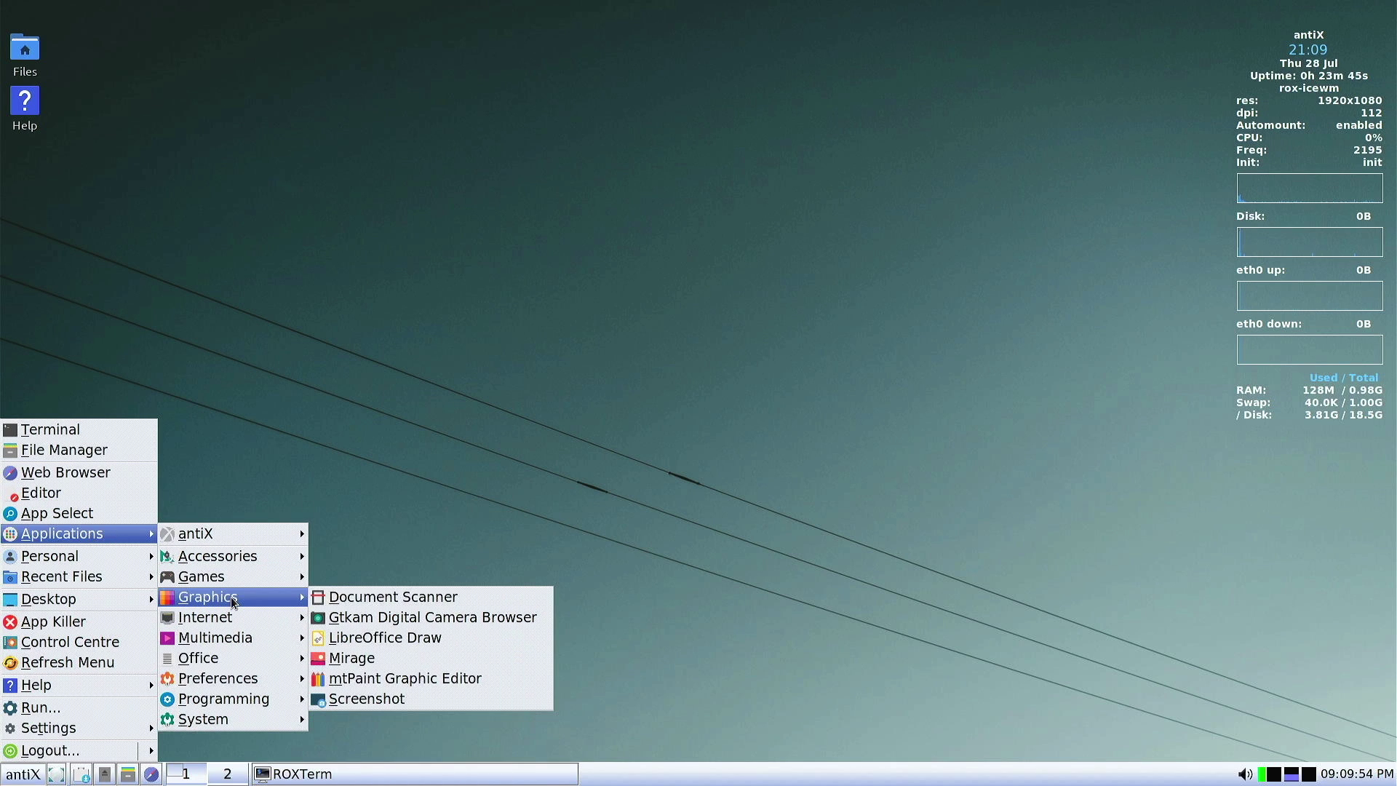
mouse_move(241, 580)
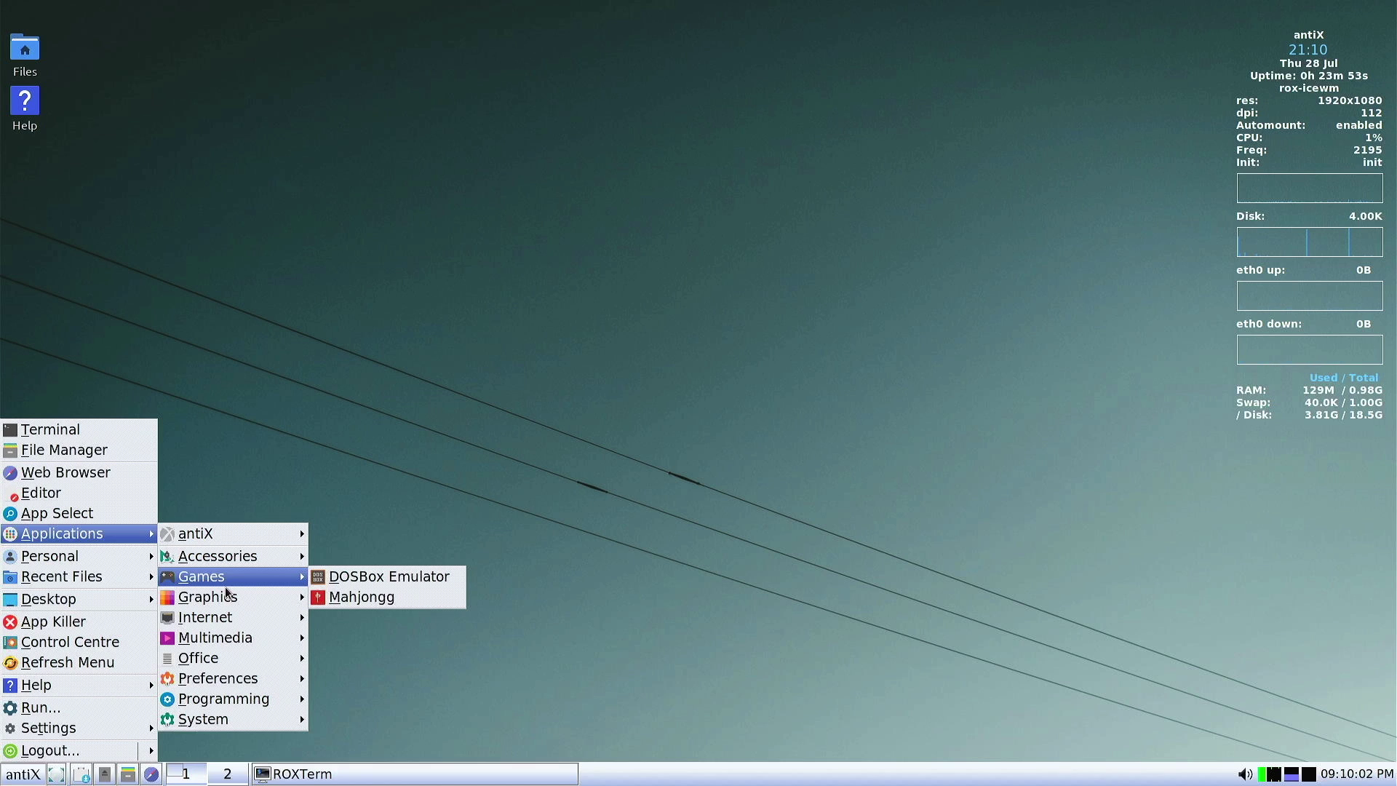
mouse_move(269, 557)
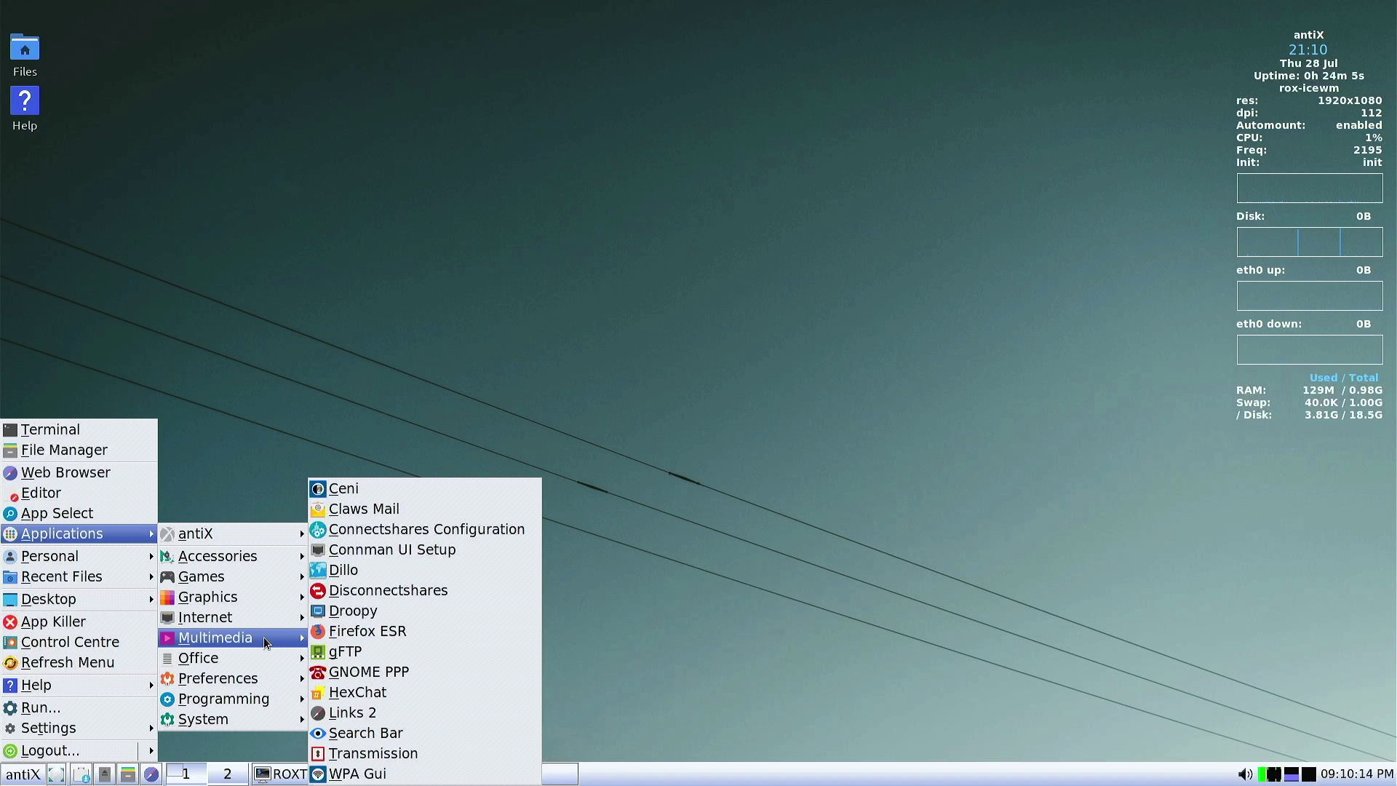
mouse_move(231, 641)
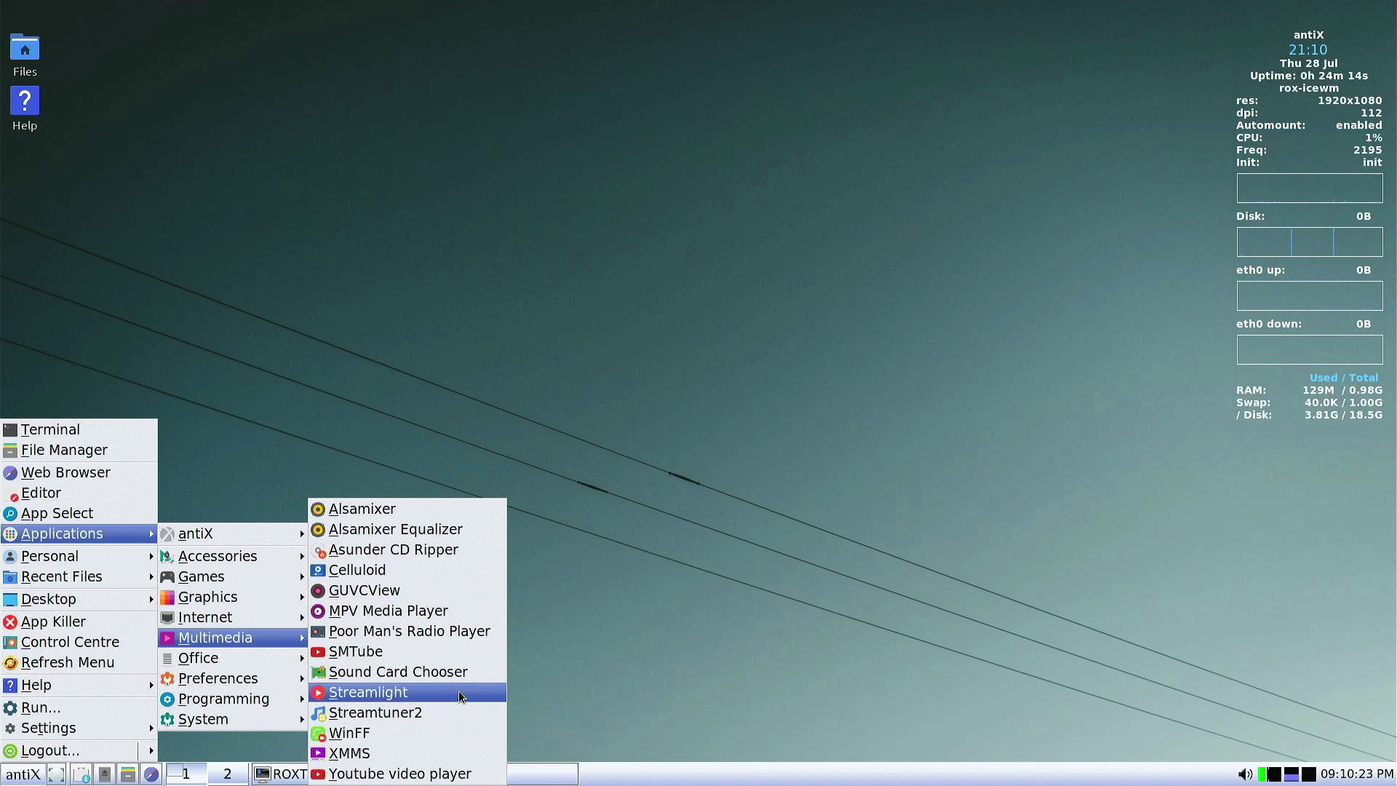
mouse_move(286, 660)
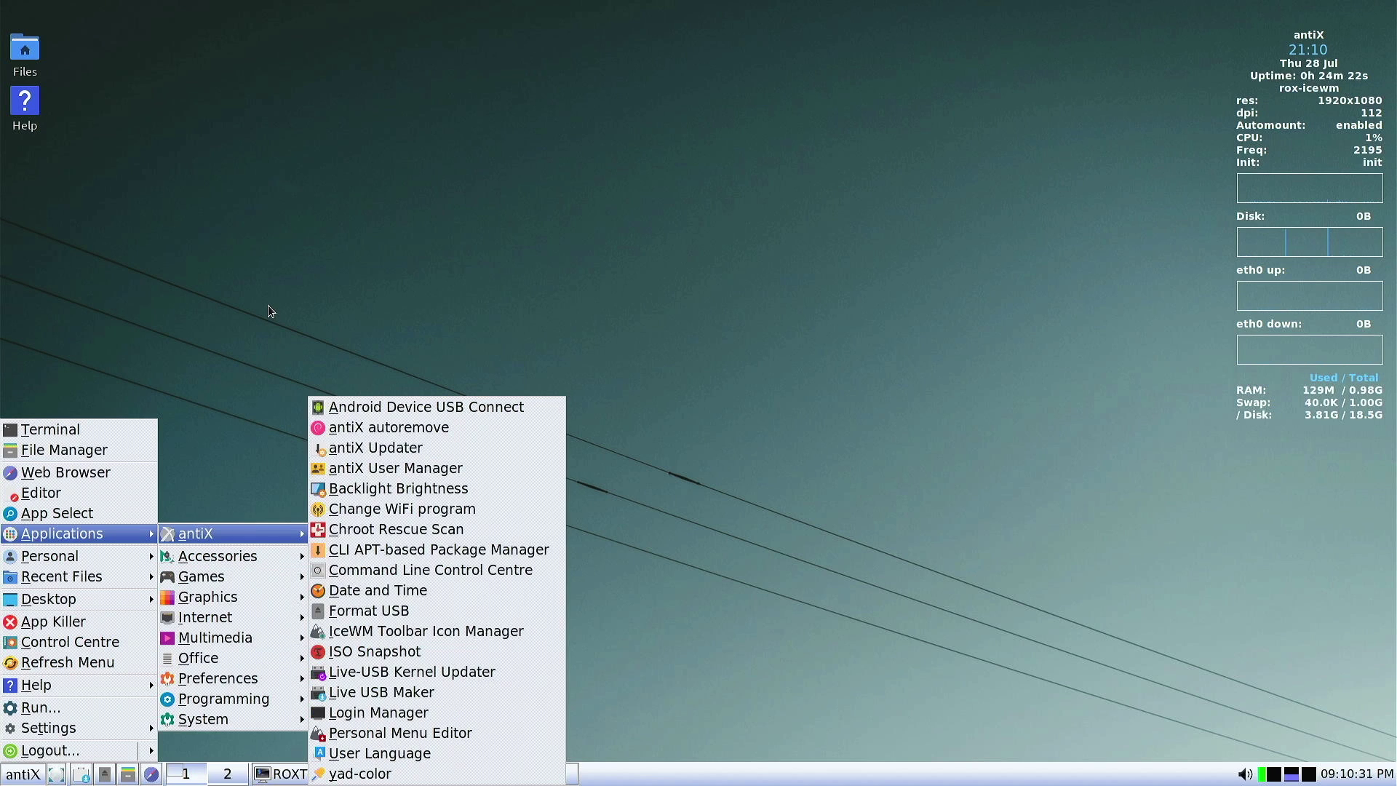
left_click(222, 269)
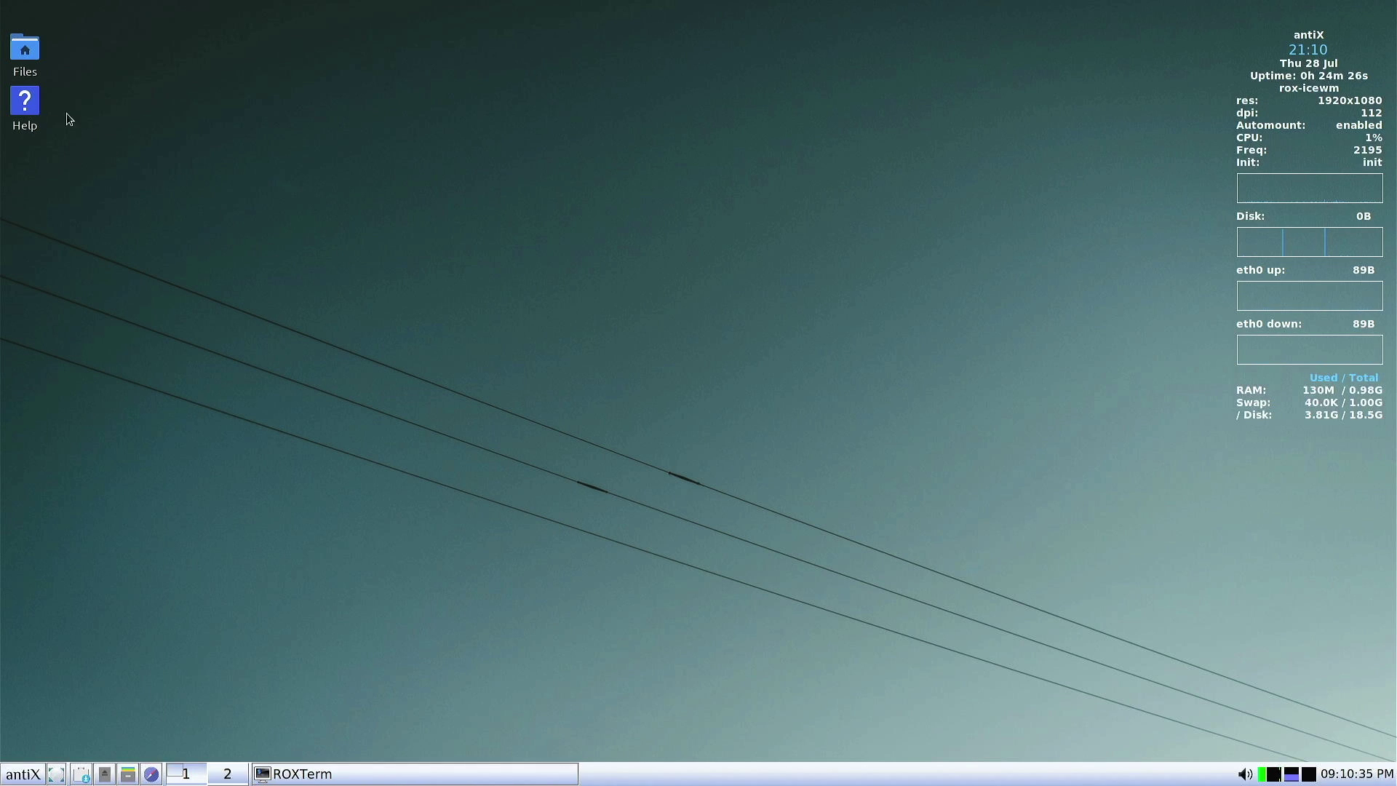
Open the antiX help pages and refresh the desktop menu entries
left_click(24, 103)
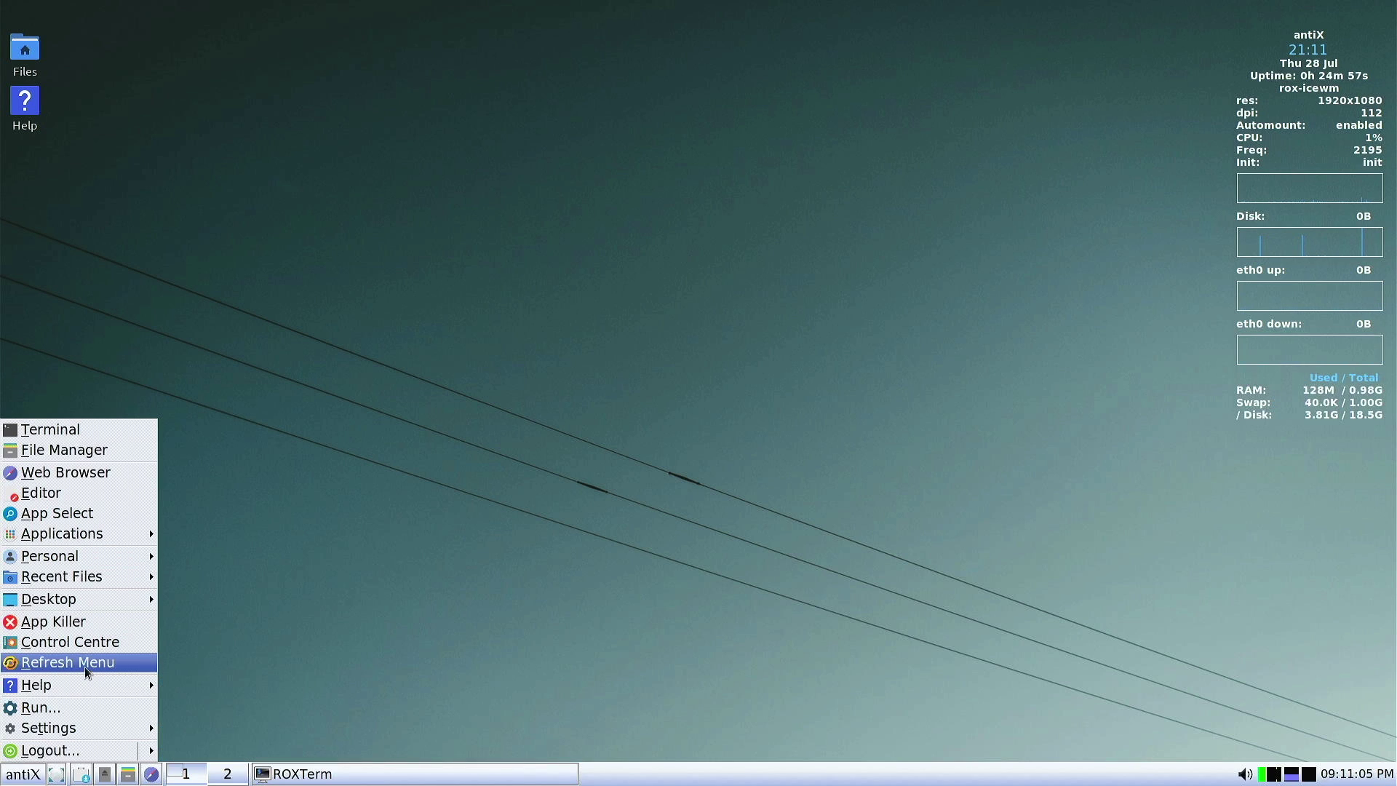
left_click(89, 666)
right_click(643, 199)
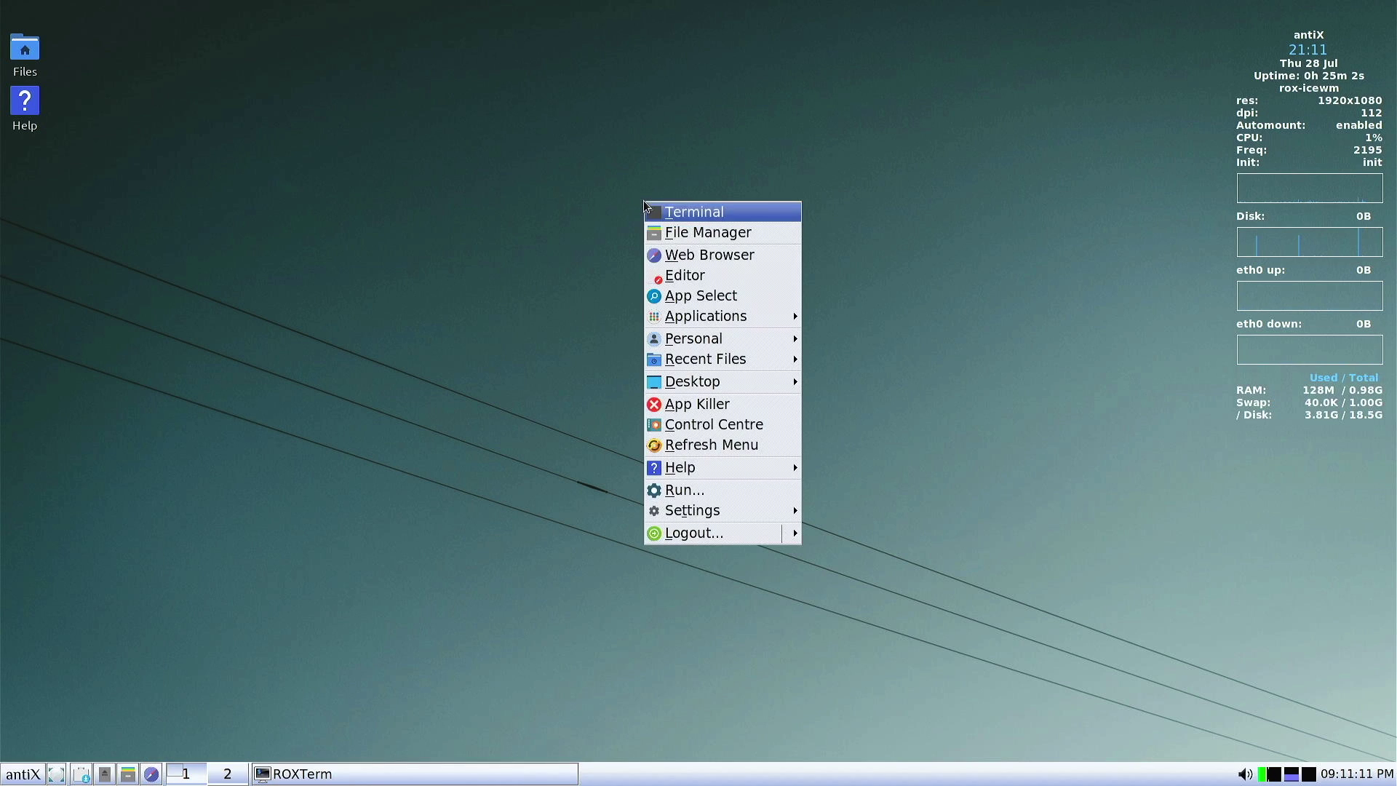
left_click(487, 261)
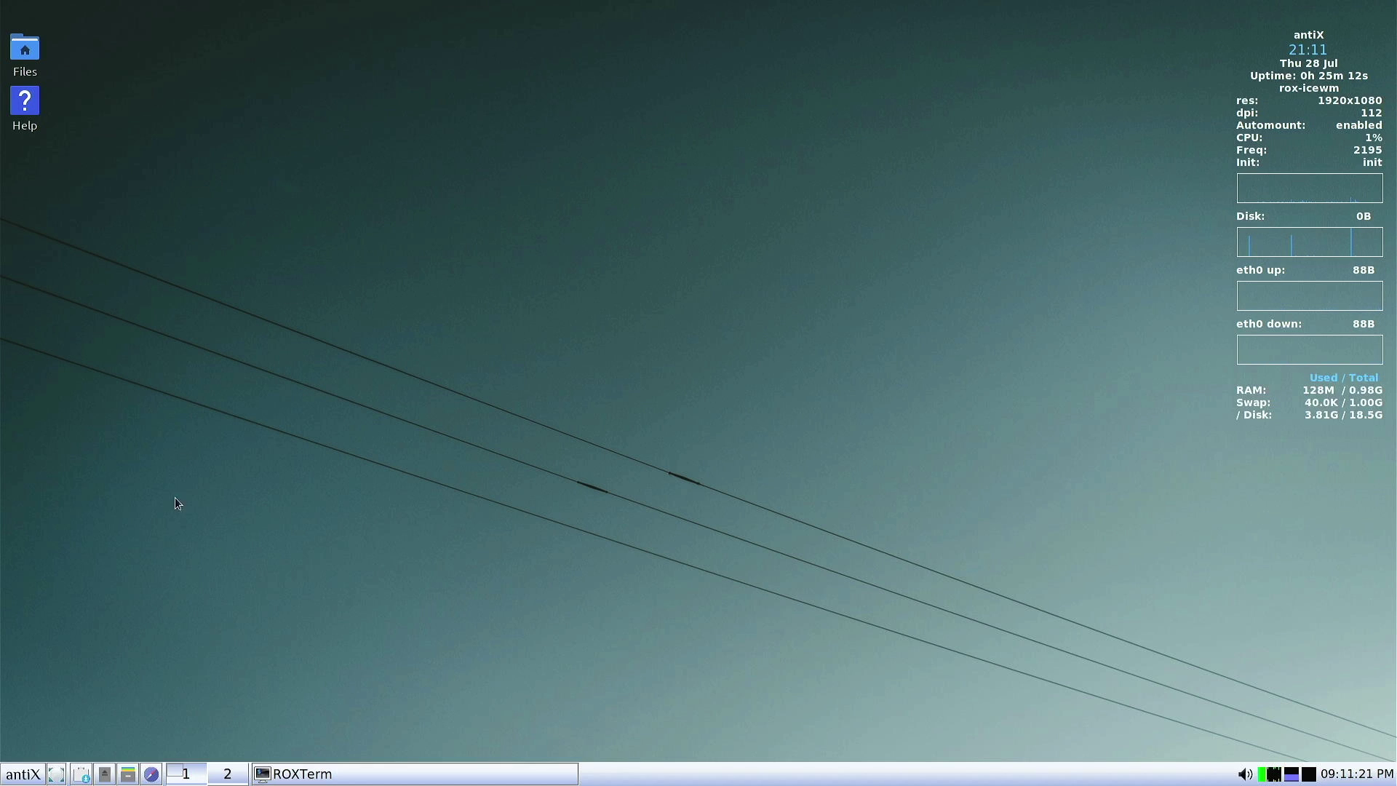
Open the home folder in ROX-Filer and show the desktop menu's Applications > System submenu
left_click(22, 40)
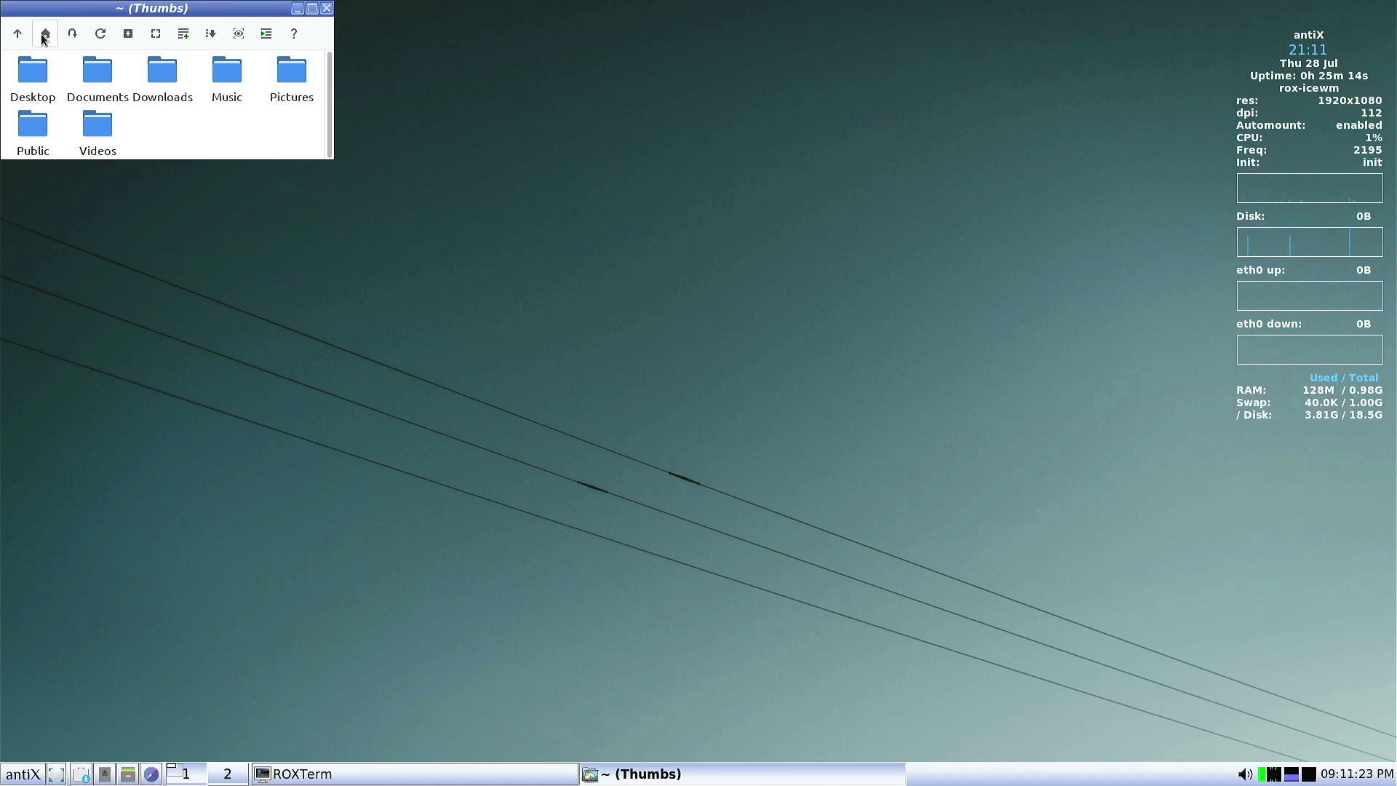
right_click(209, 120)
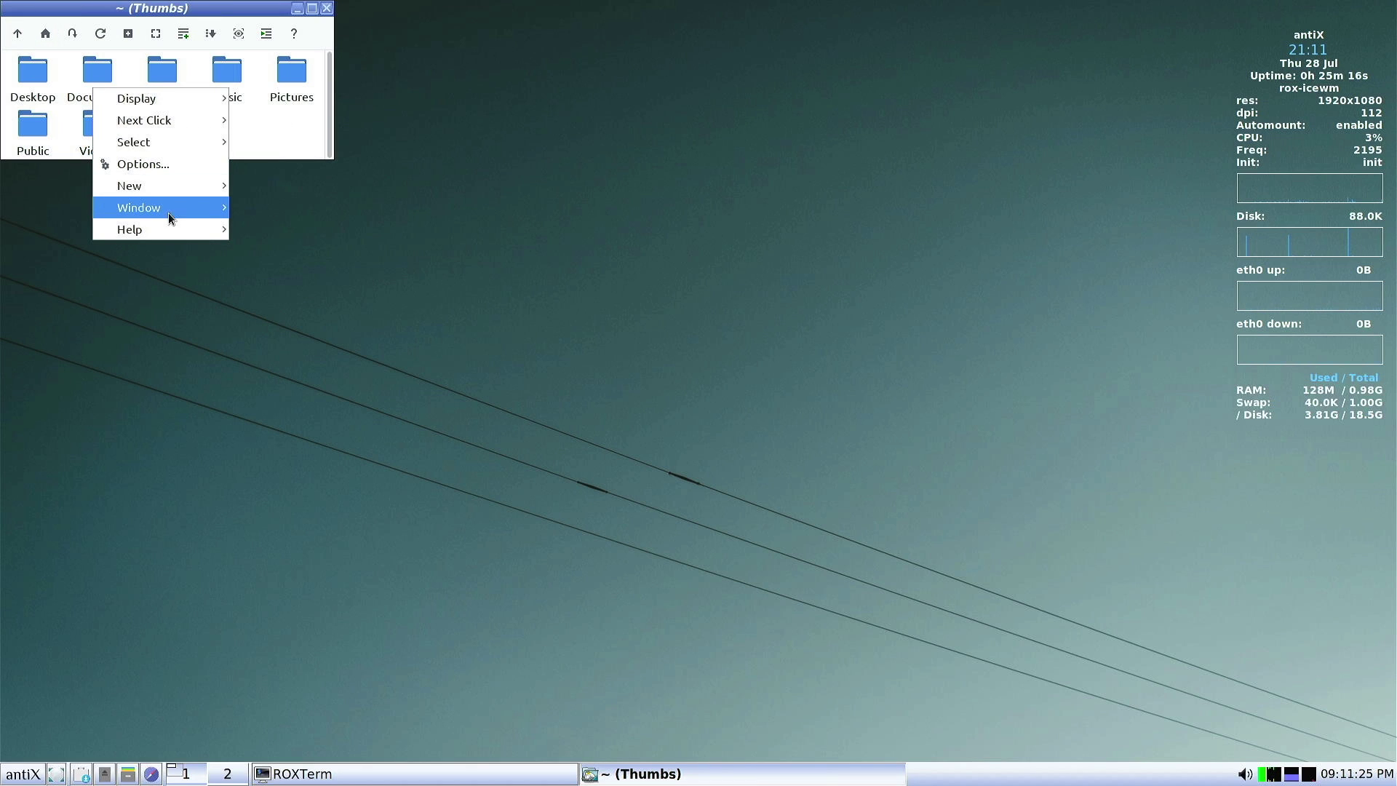
left_click(583, 142)
right_click(558, 149)
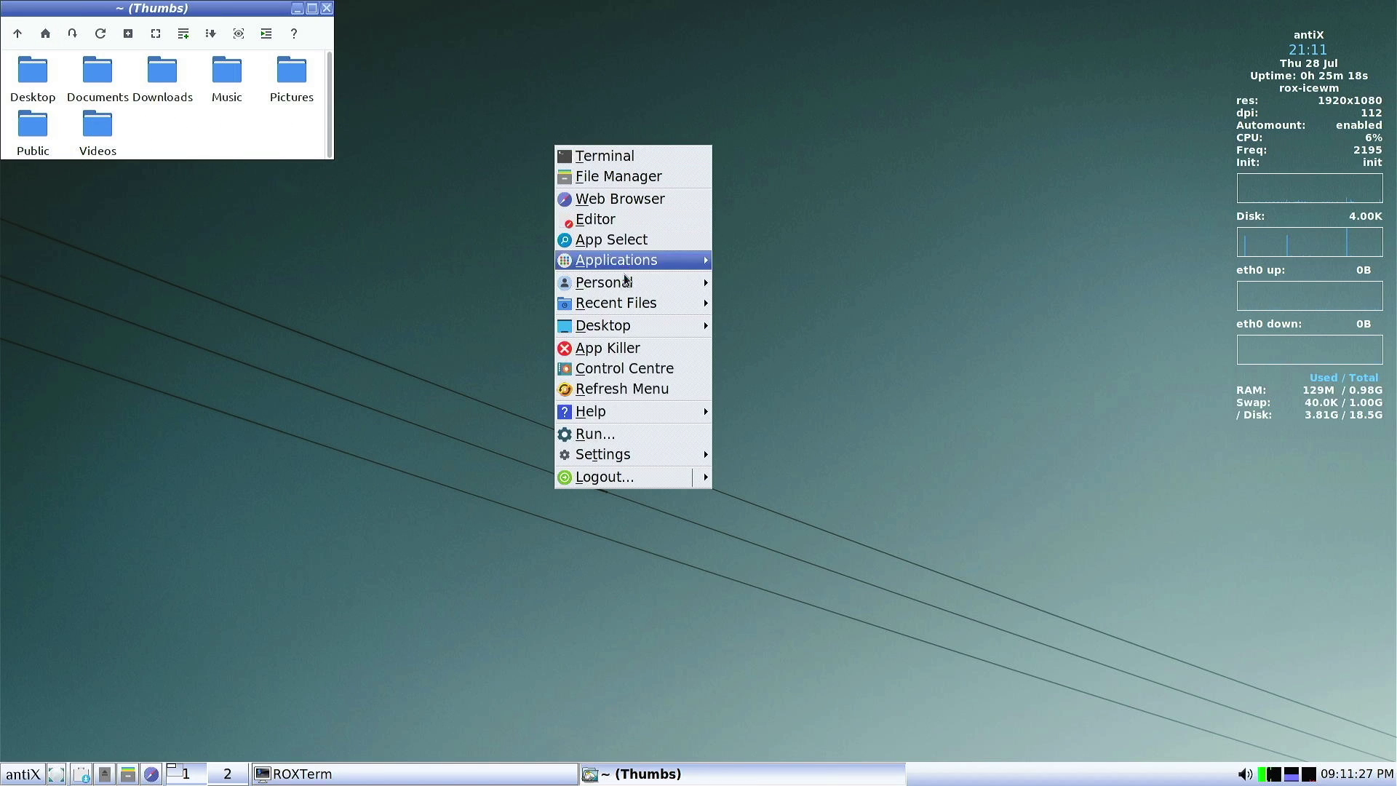
mouse_move(627, 262)
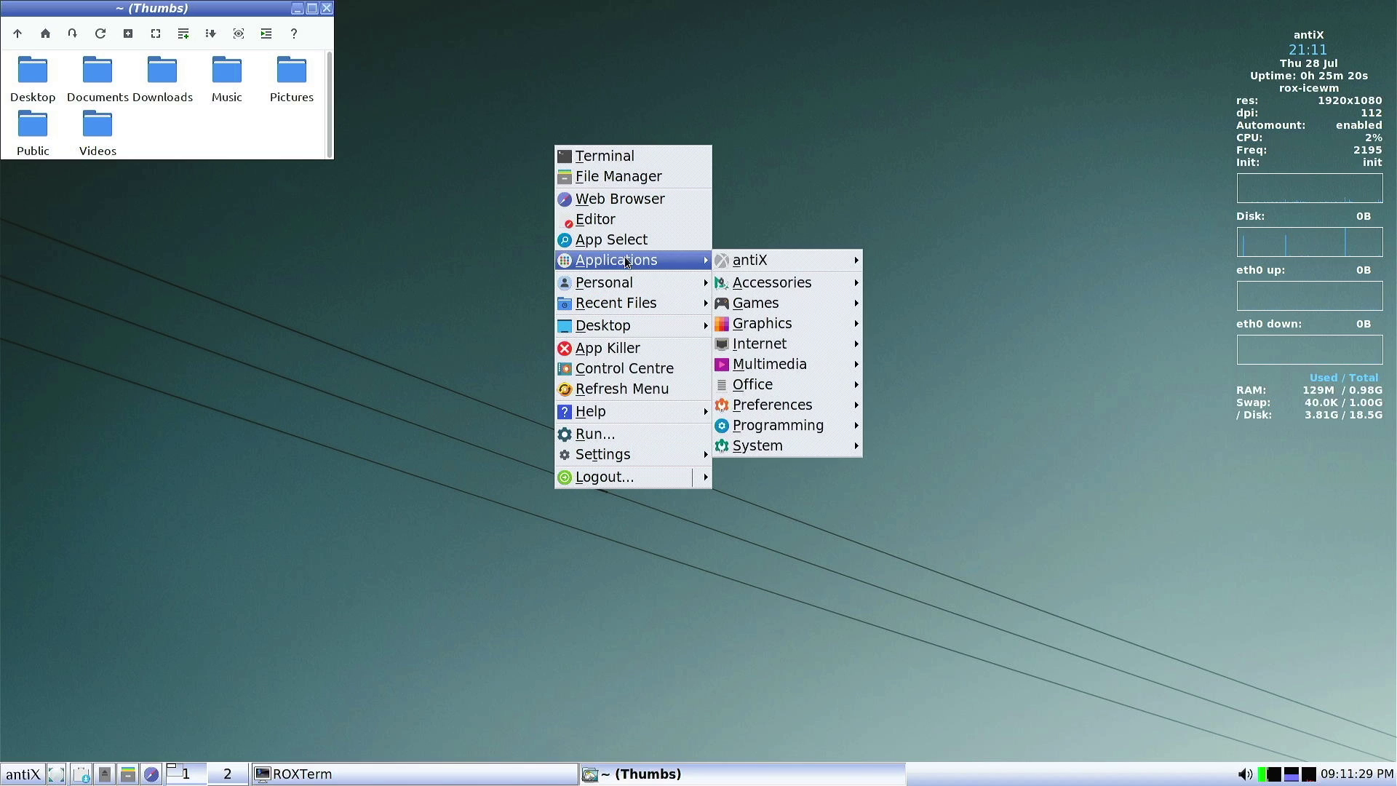
mouse_move(757, 445)
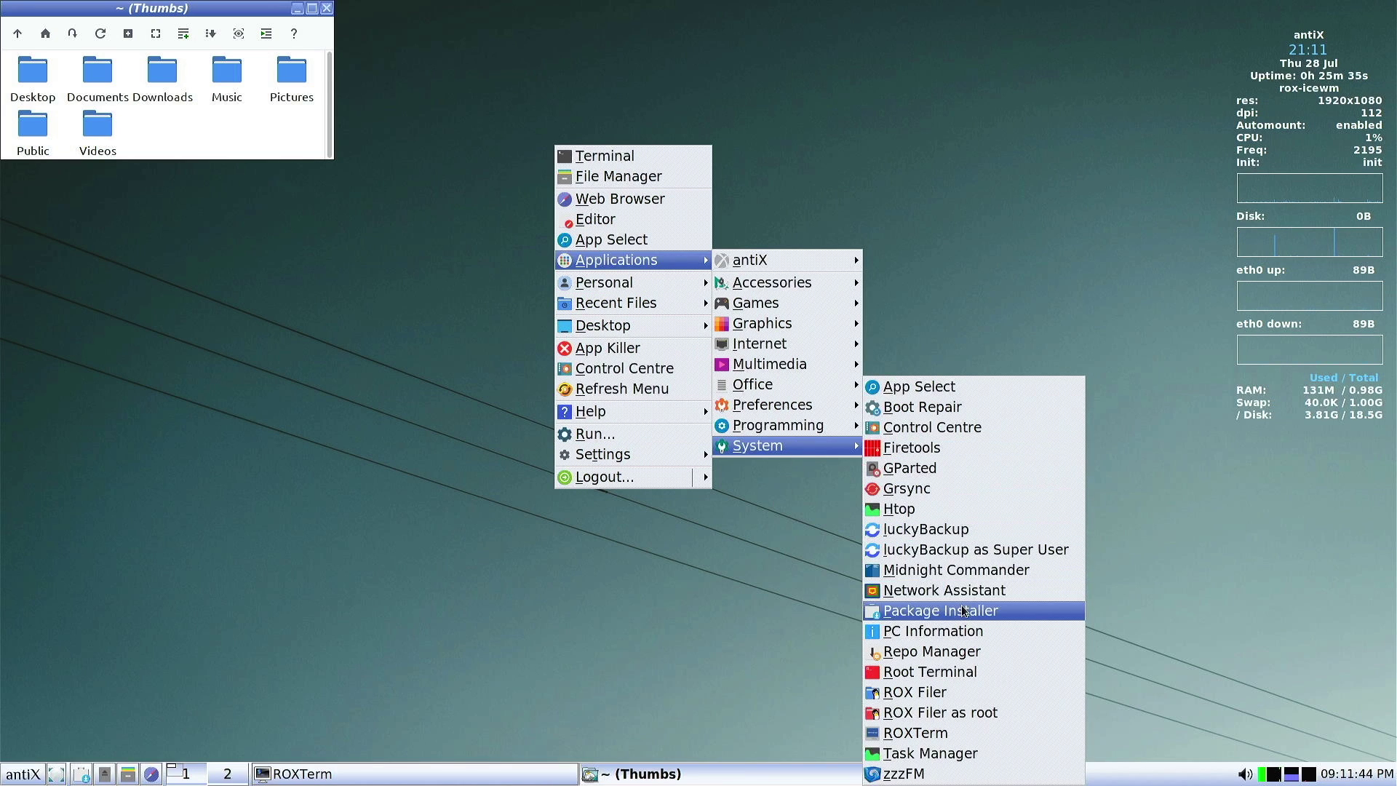
Launch Package Installer, authenticating with the user password, and reposition its window
left_click(940, 611)
type("demo")
key("Return")
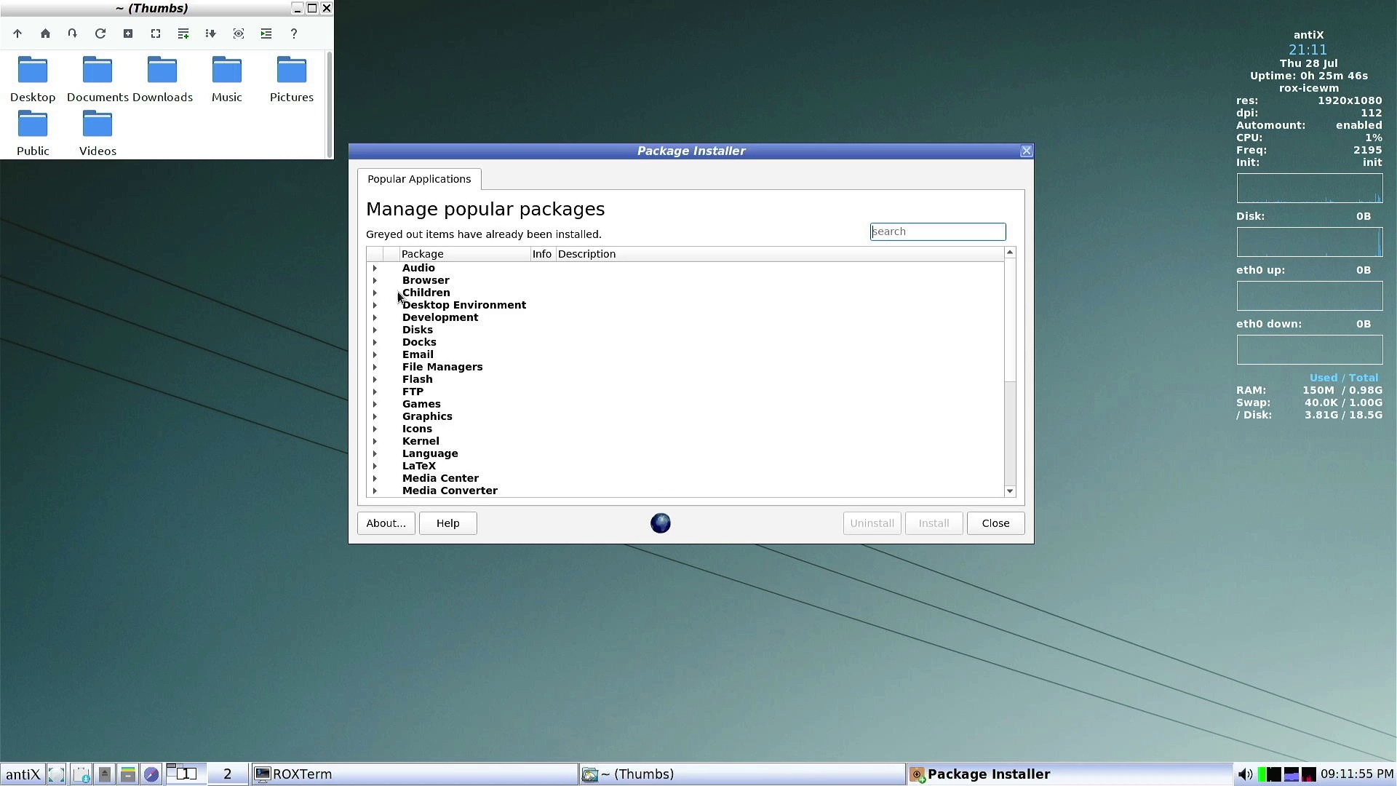
scroll(429, 327, "down", 6)
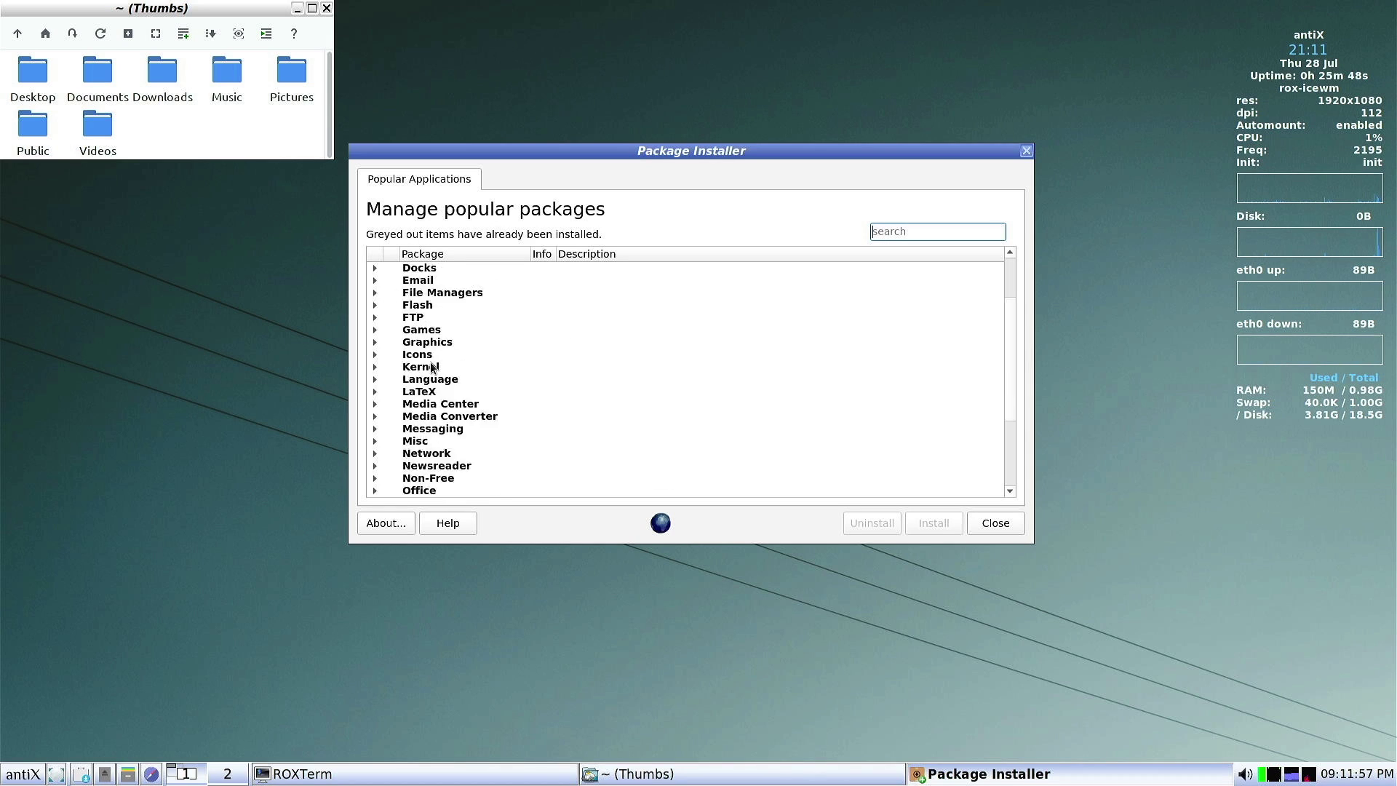
scroll(431, 367, "up", 1)
scroll(431, 368, "up", 5)
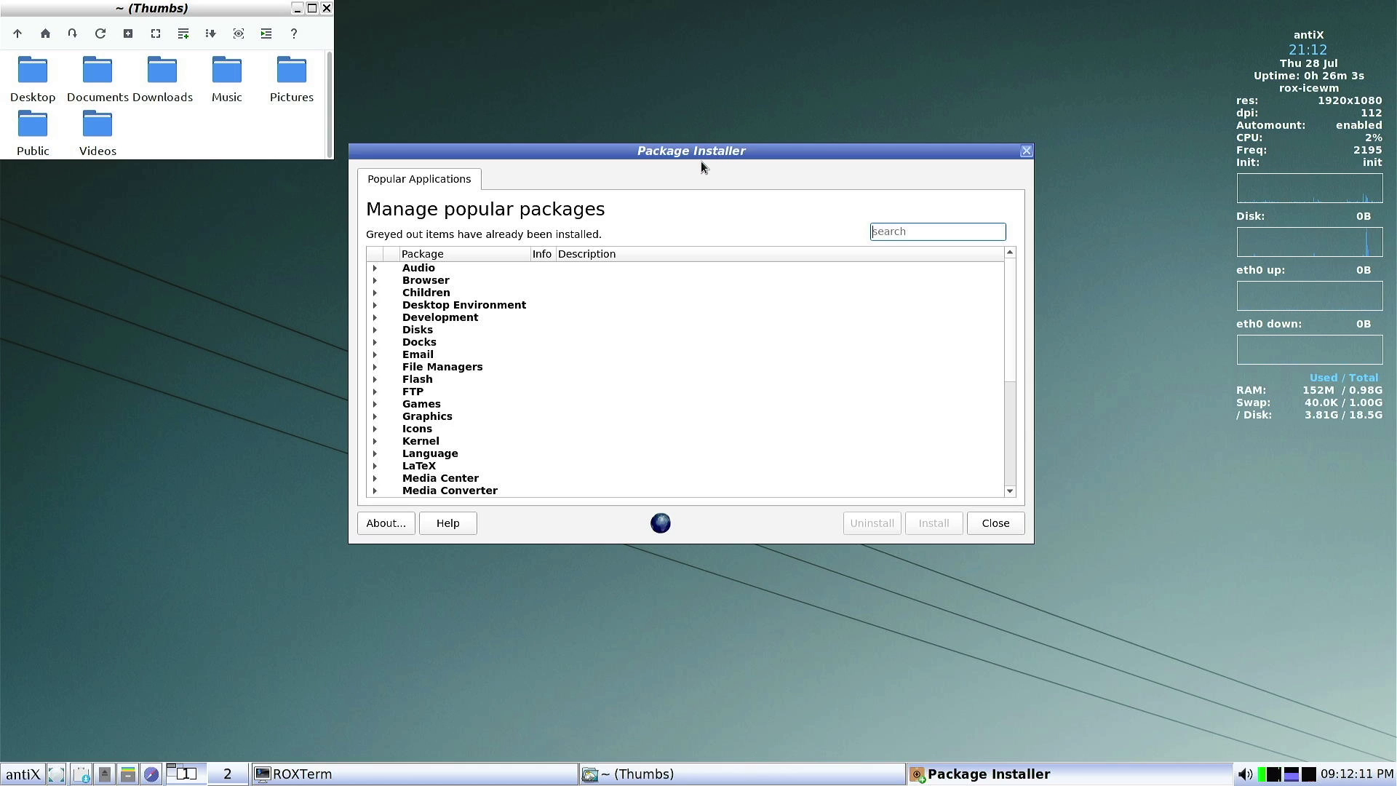
left_click_drag(687, 151, 726, 175)
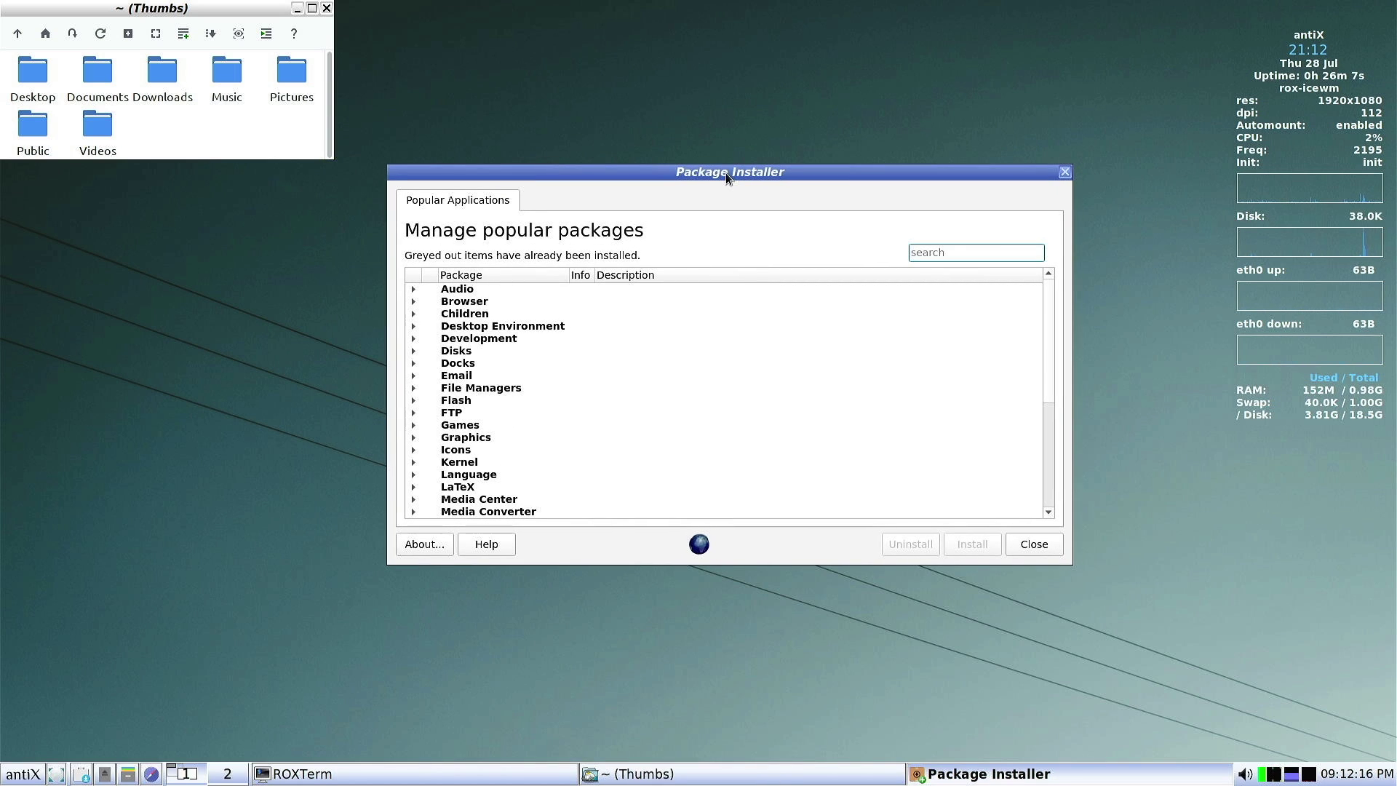
Expand the Children, Desktop Environment, Disks, Email and File Managers package categories
left_click(413, 314)
left_click(413, 376)
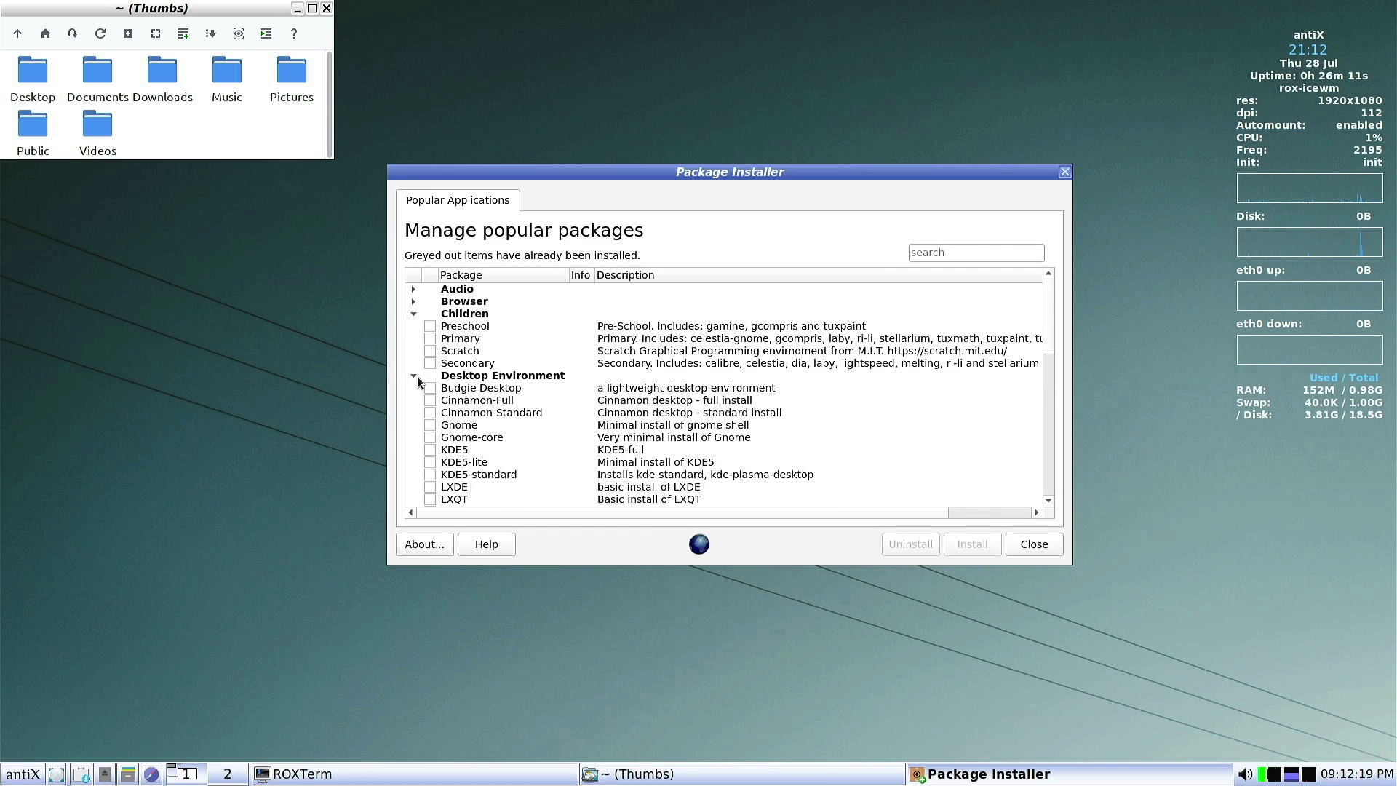
scroll(417, 381, "down", 5)
left_click(416, 376)
scroll(413, 364, "down", 3)
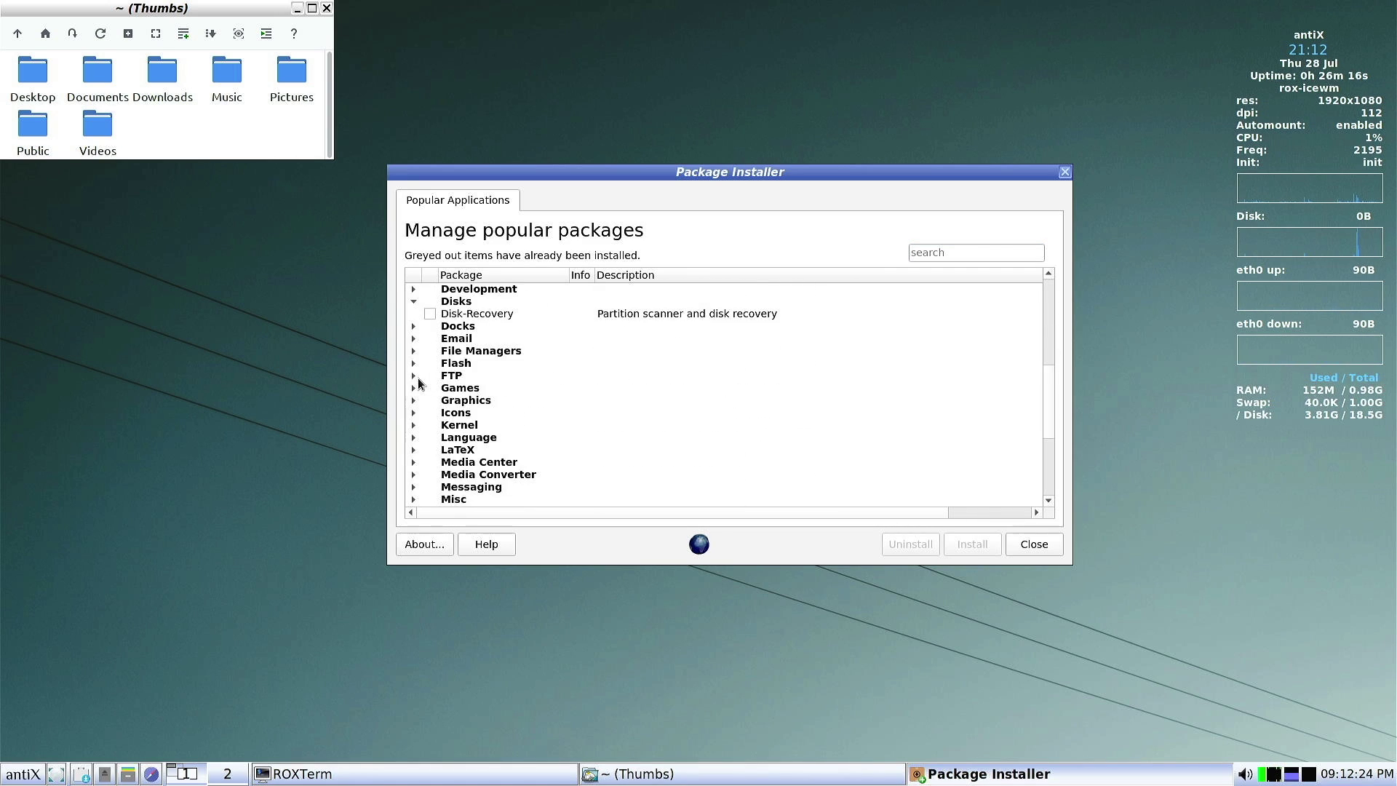
left_click(413, 338)
scroll(412, 323, "down", 2)
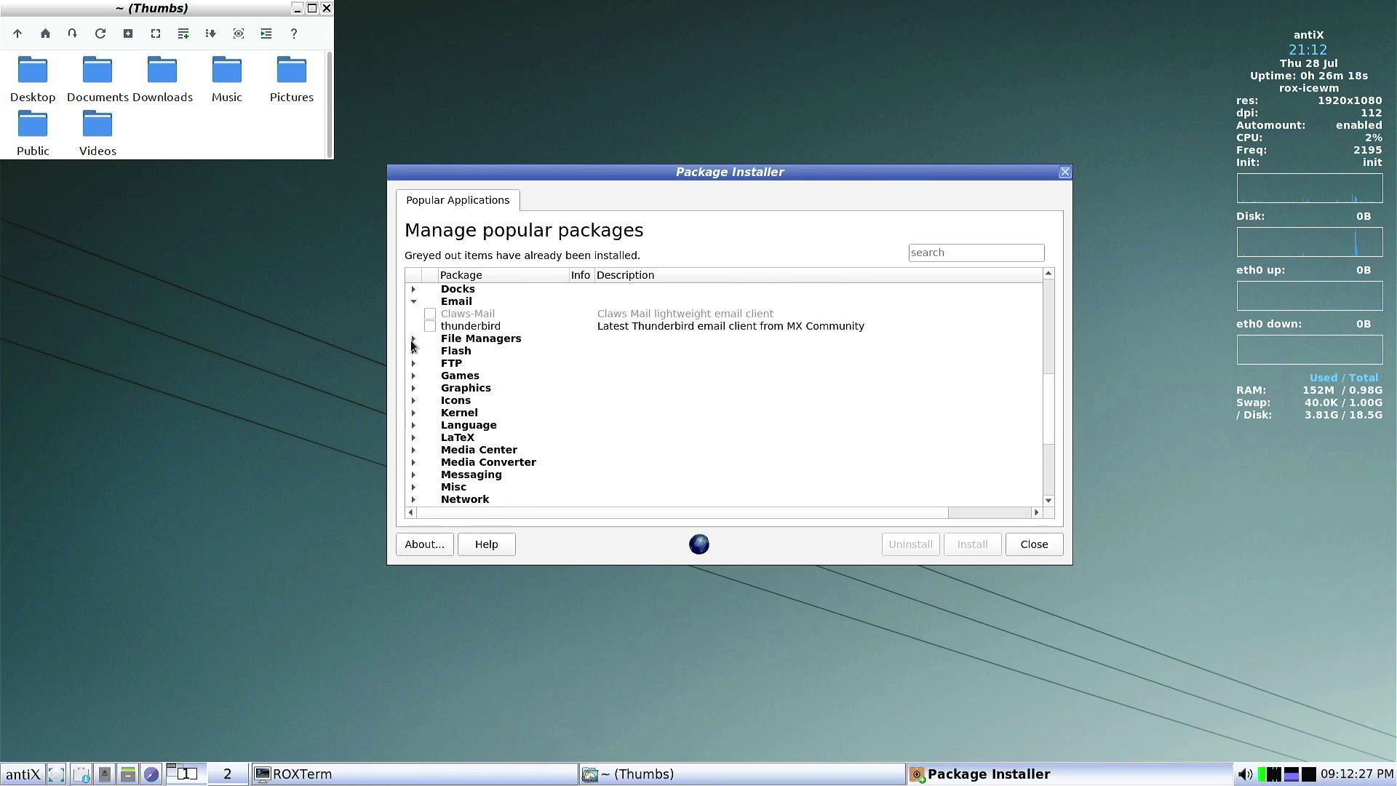
left_click(413, 302)
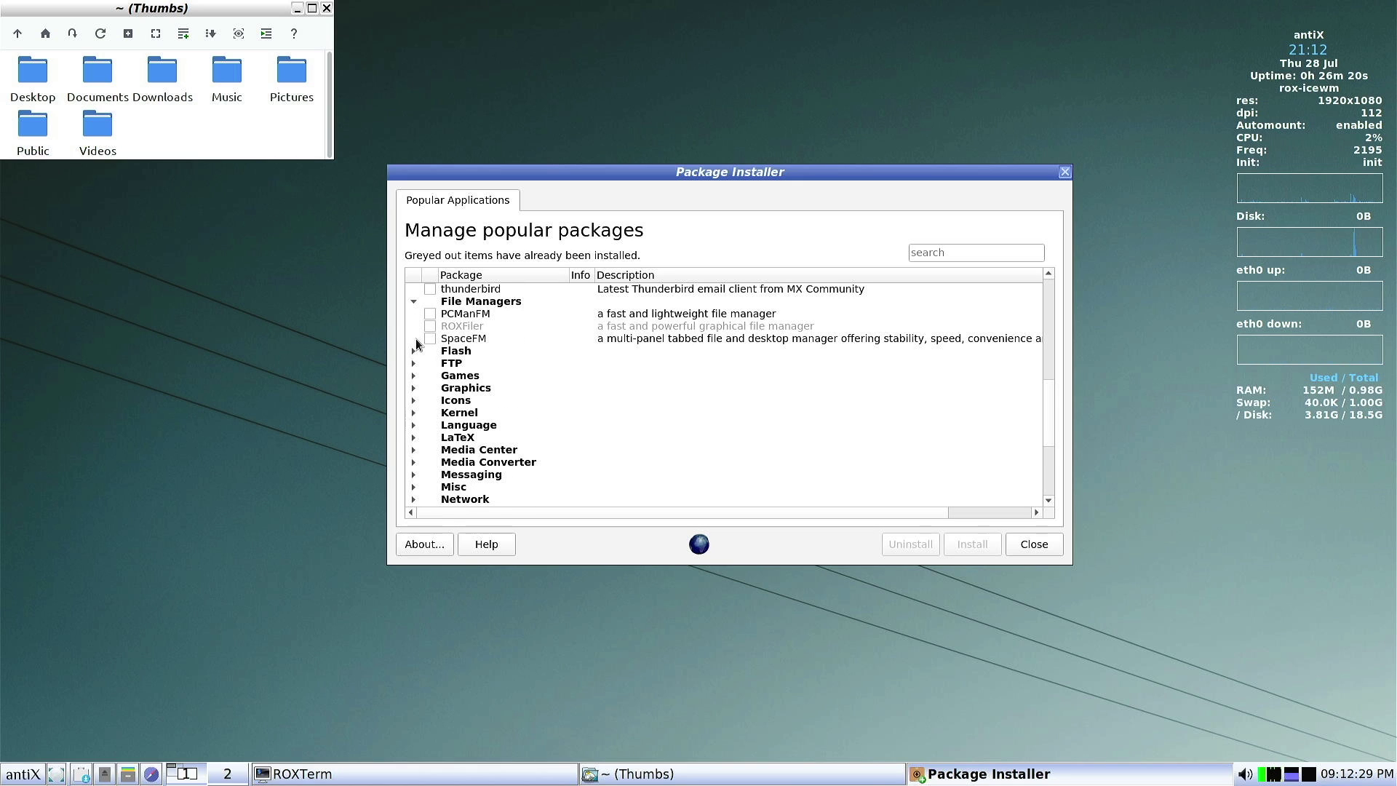
scroll(422, 364, "down", 4)
scroll(426, 382, "up", 15)
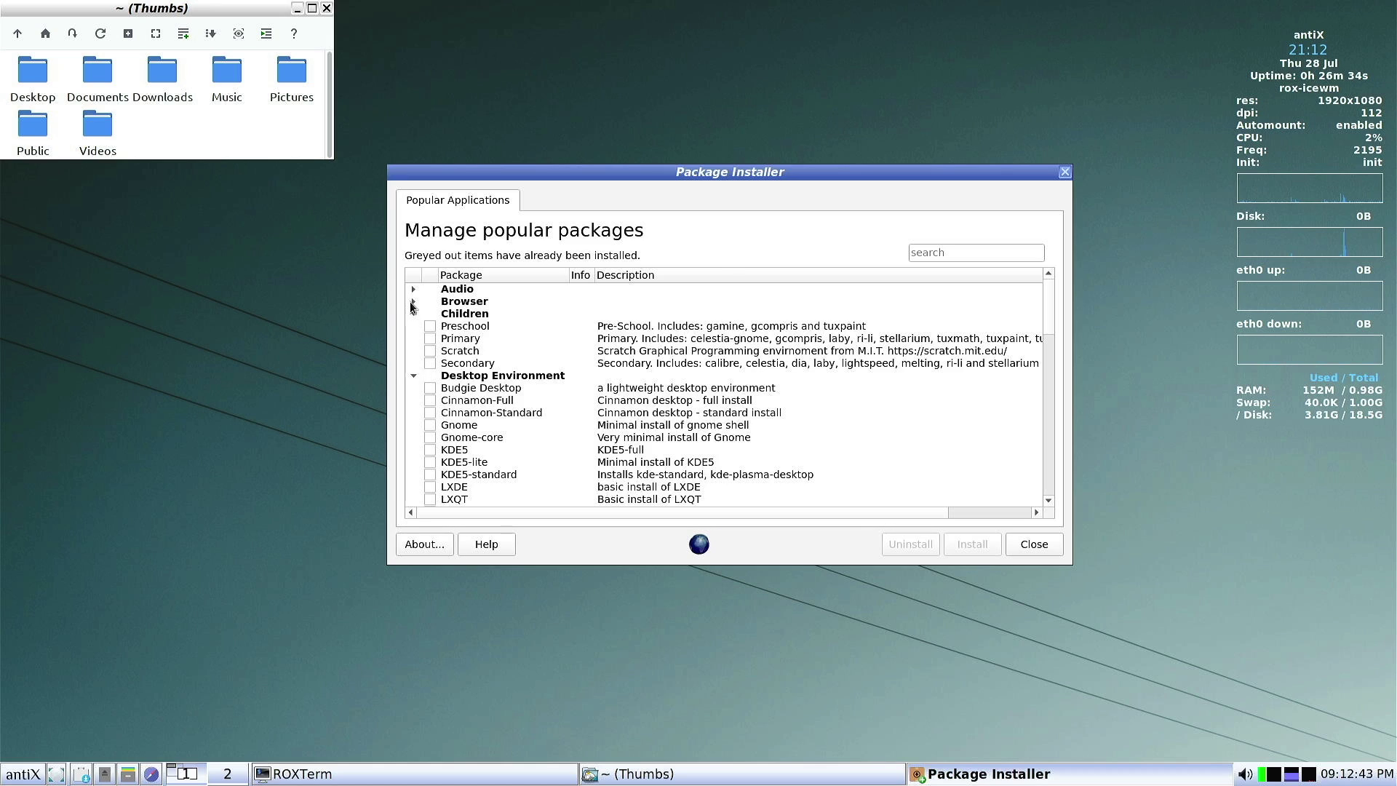
Expand the Browser category, scroll through the browser list, and close Package Installer
left_click(413, 301)
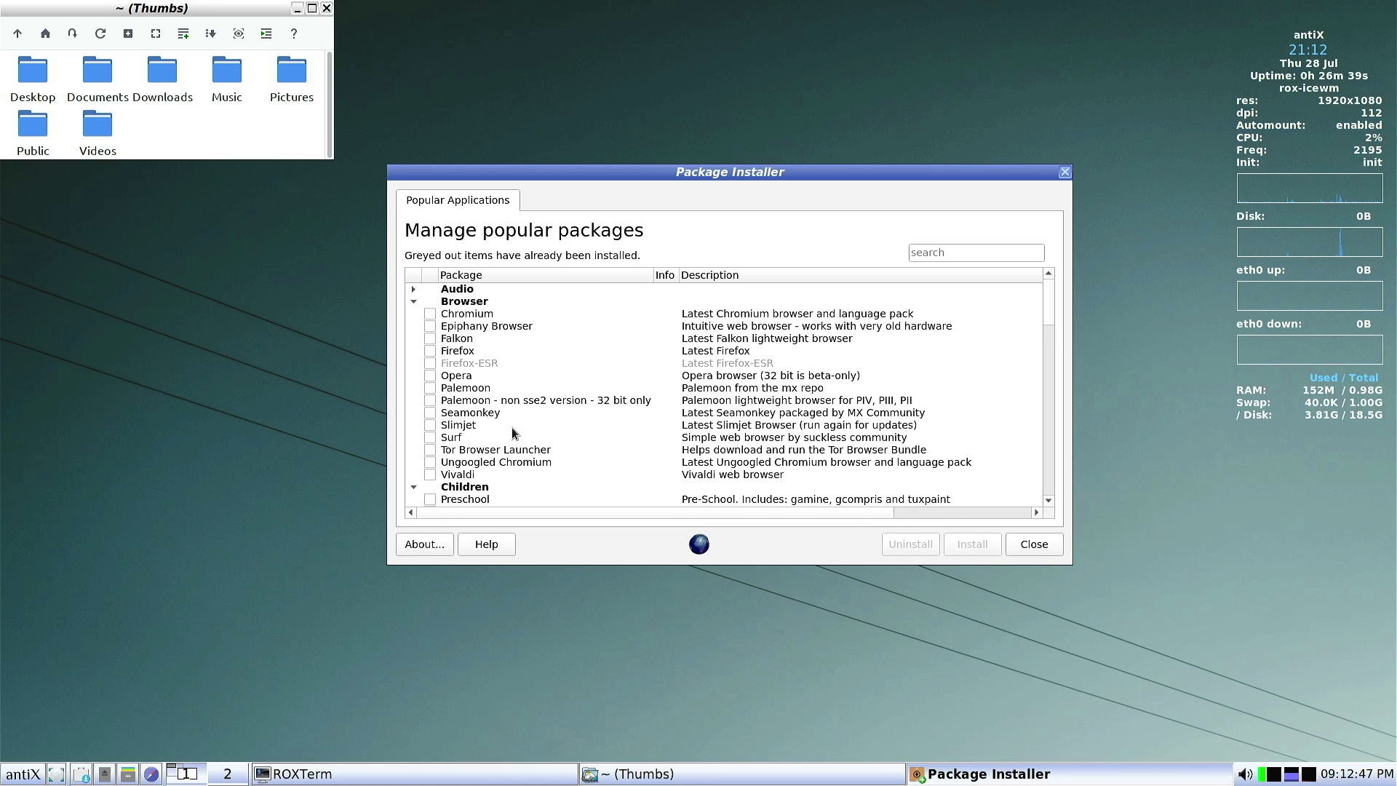
scroll(461, 395, "down", 4)
scroll(461, 395, "down", 8)
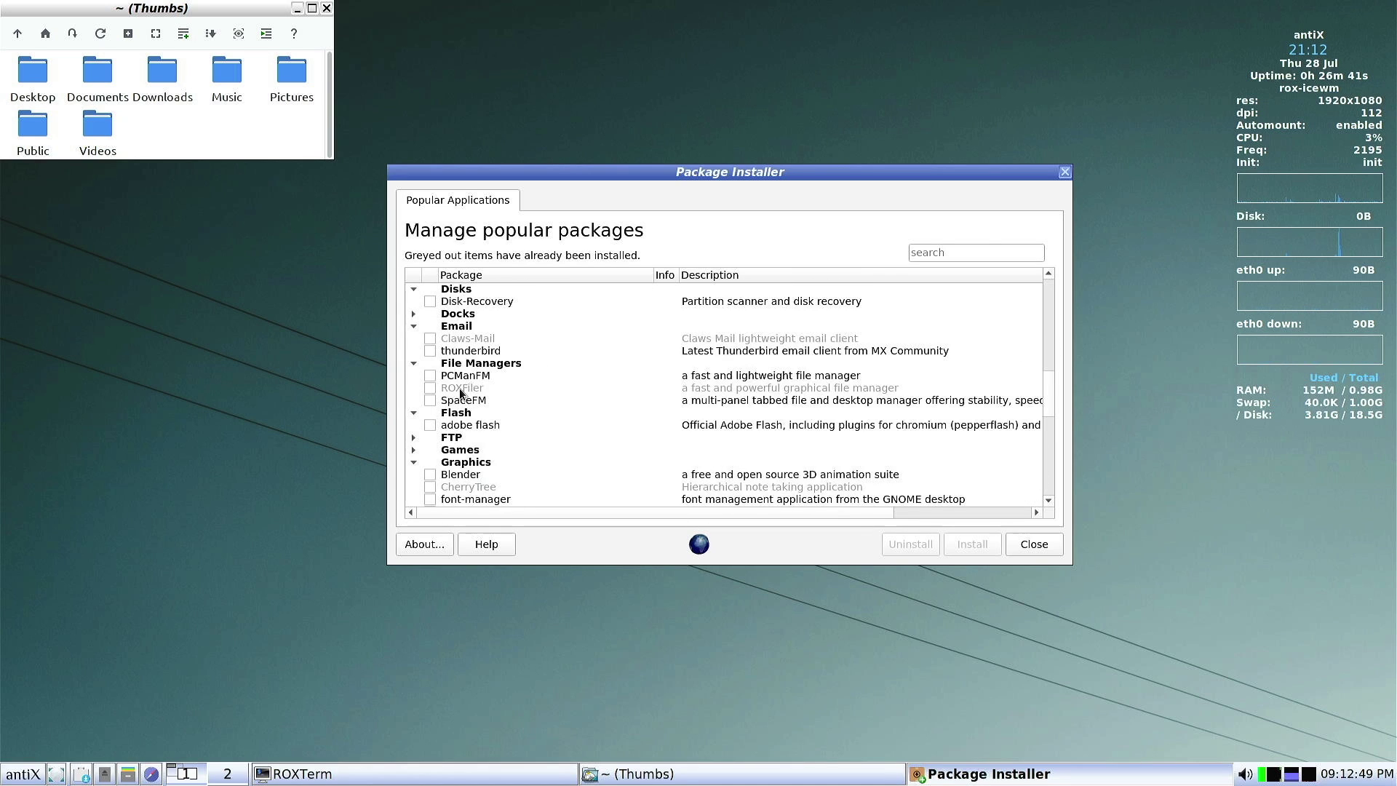
scroll(469, 395, "up", 5)
scroll(476, 397, "down", 7)
scroll(476, 397, "down", 12)
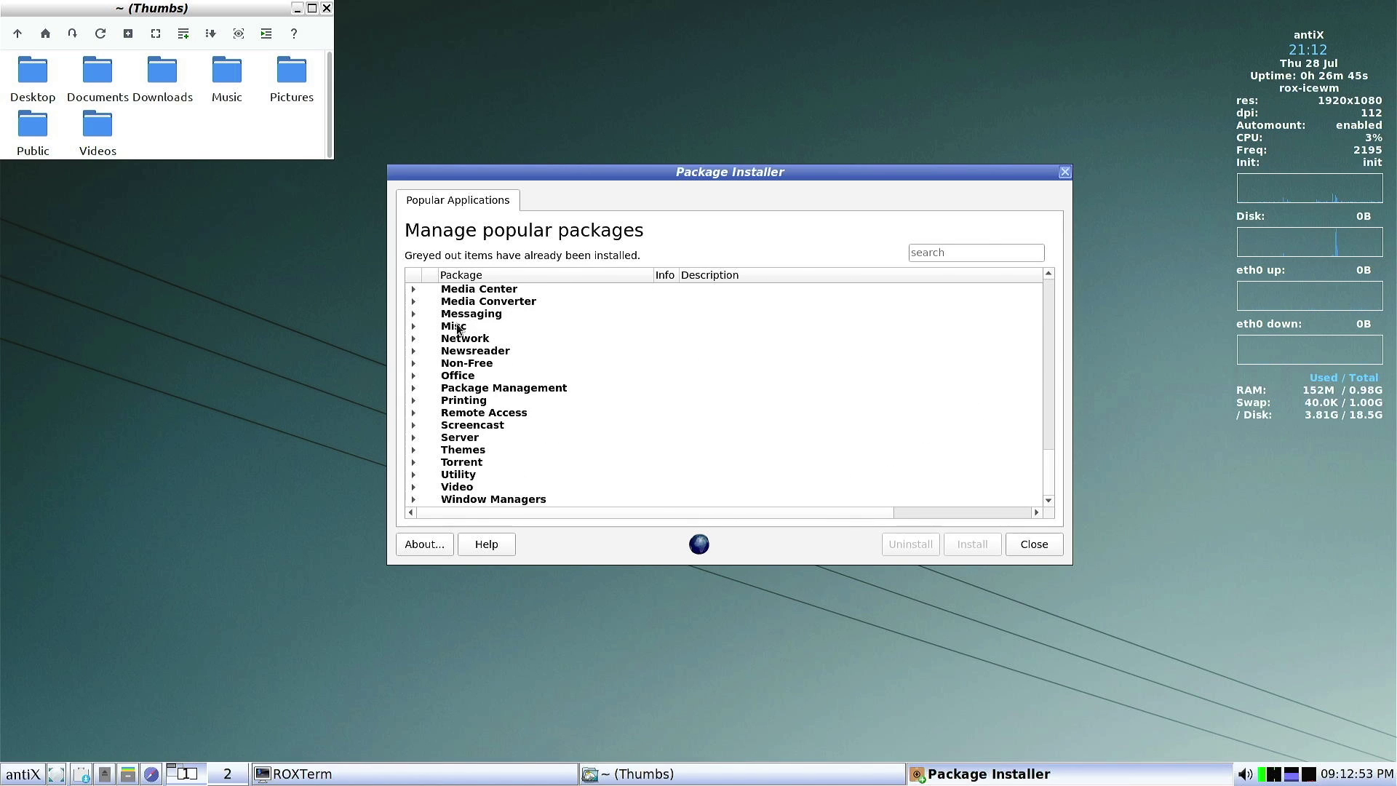
left_click(1033, 544)
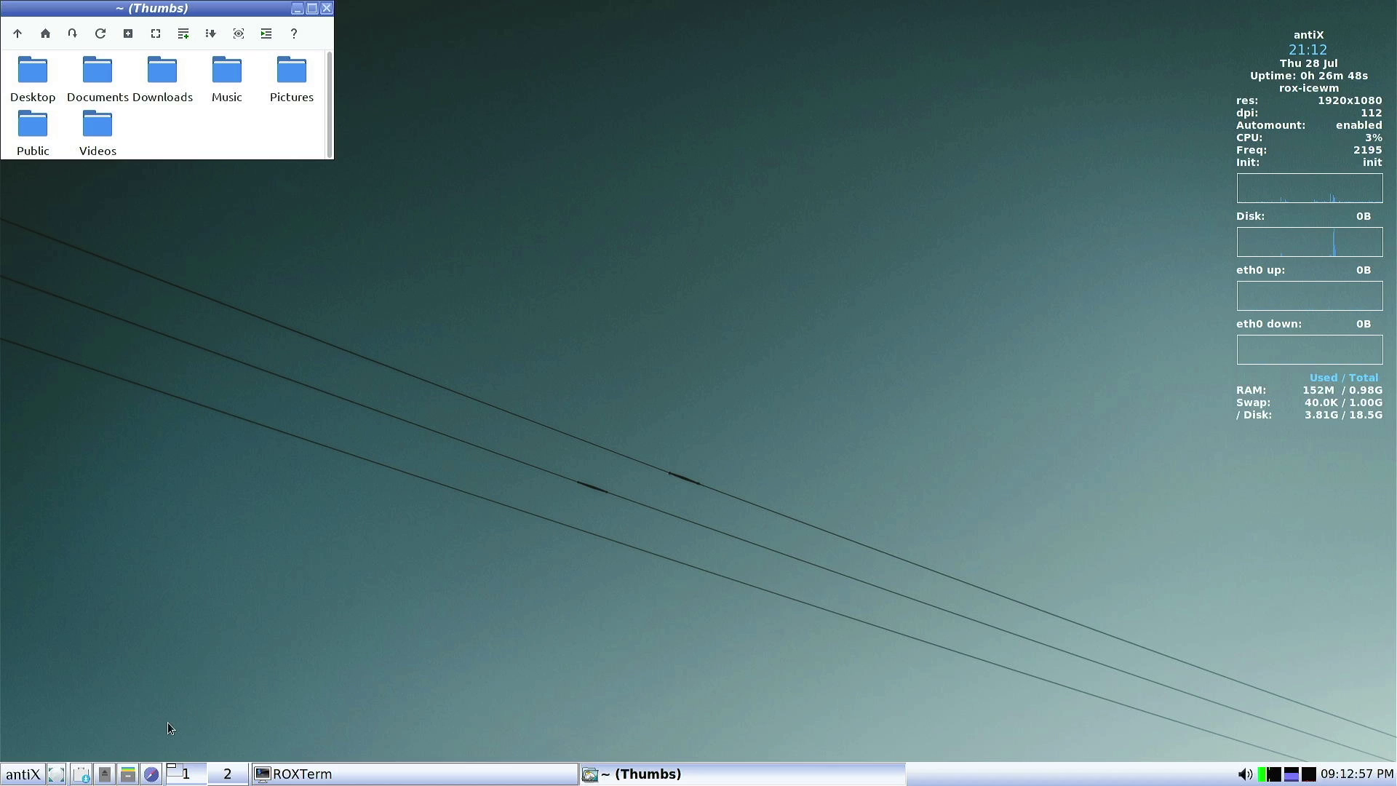
Move the Synaptic Package Manager window down and right, then close Synaptic
left_click(34, 774)
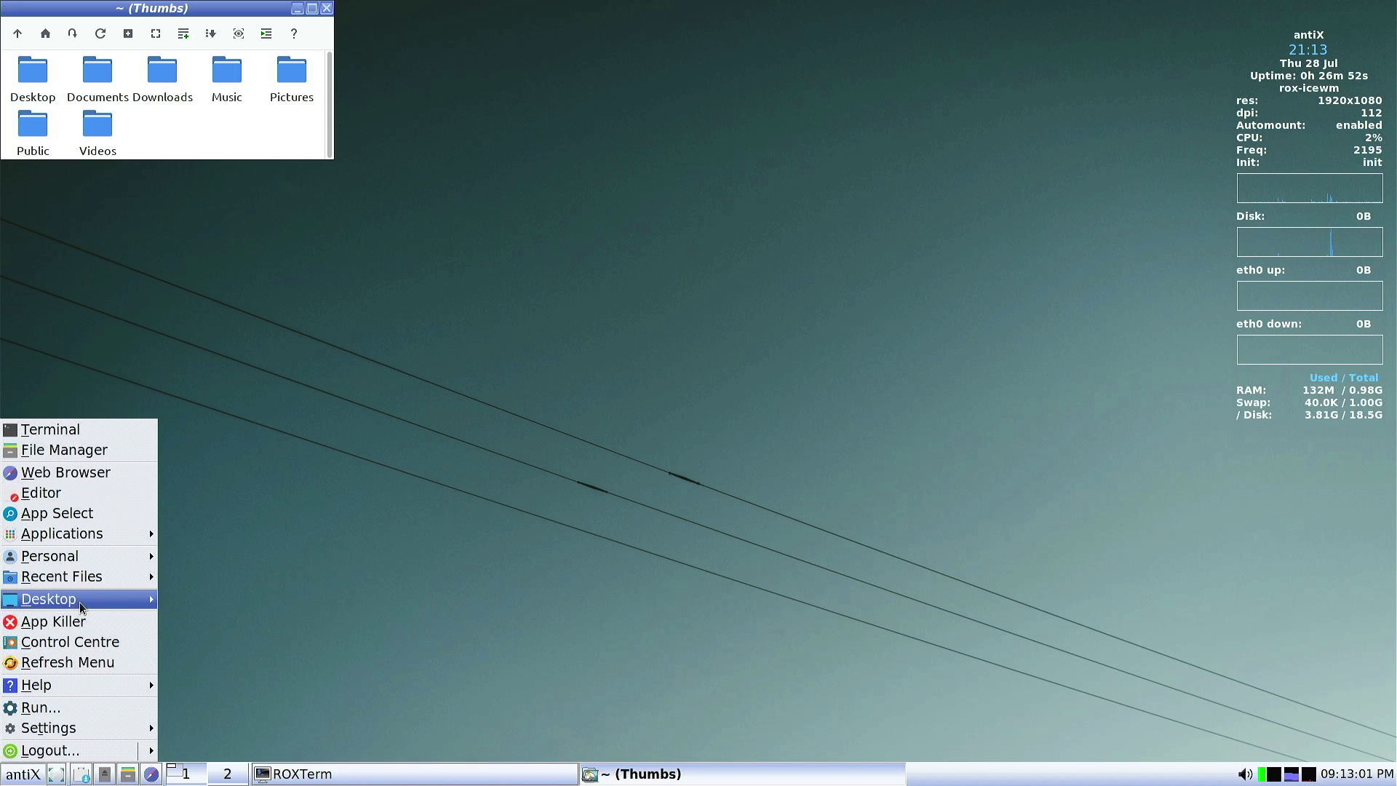
mouse_move(83, 578)
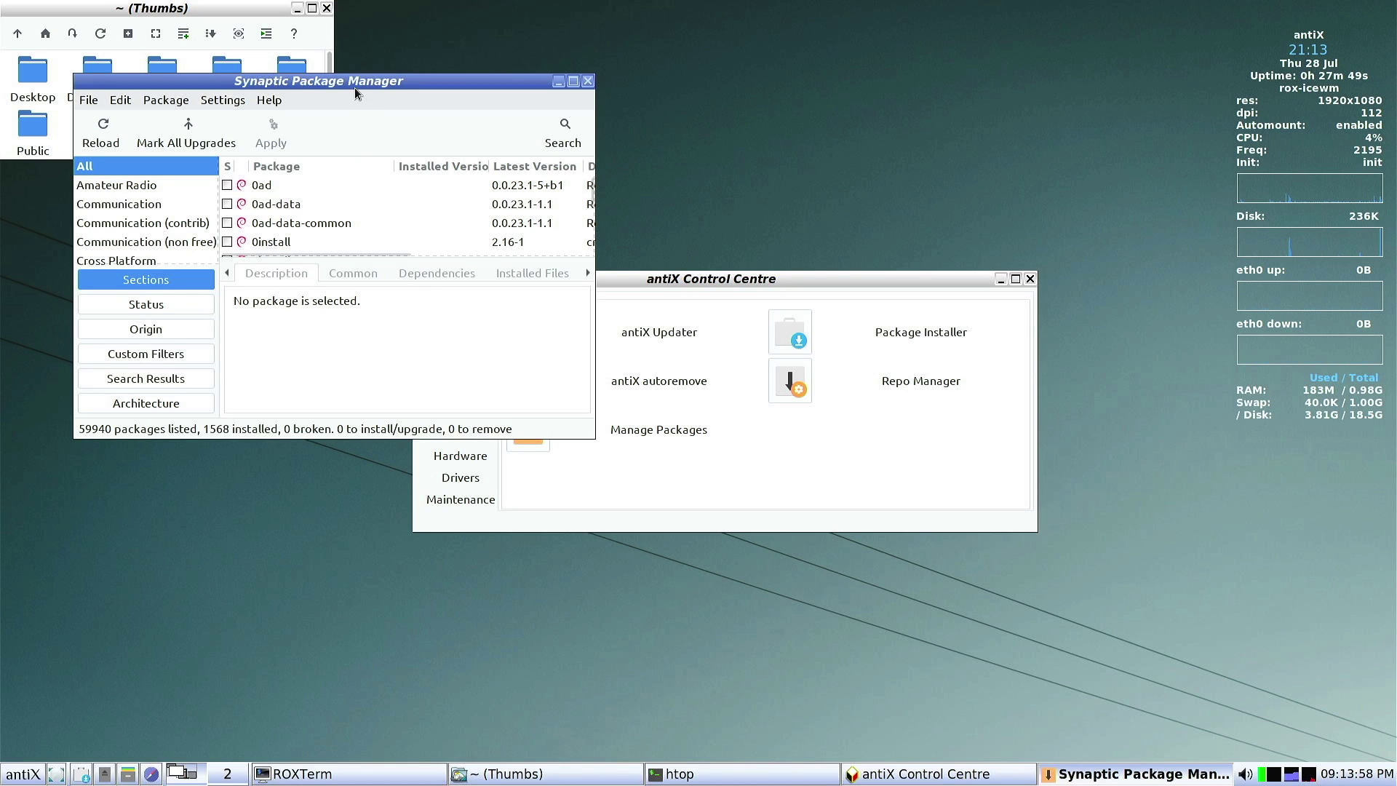
left_click_drag(354, 87, 443, 131)
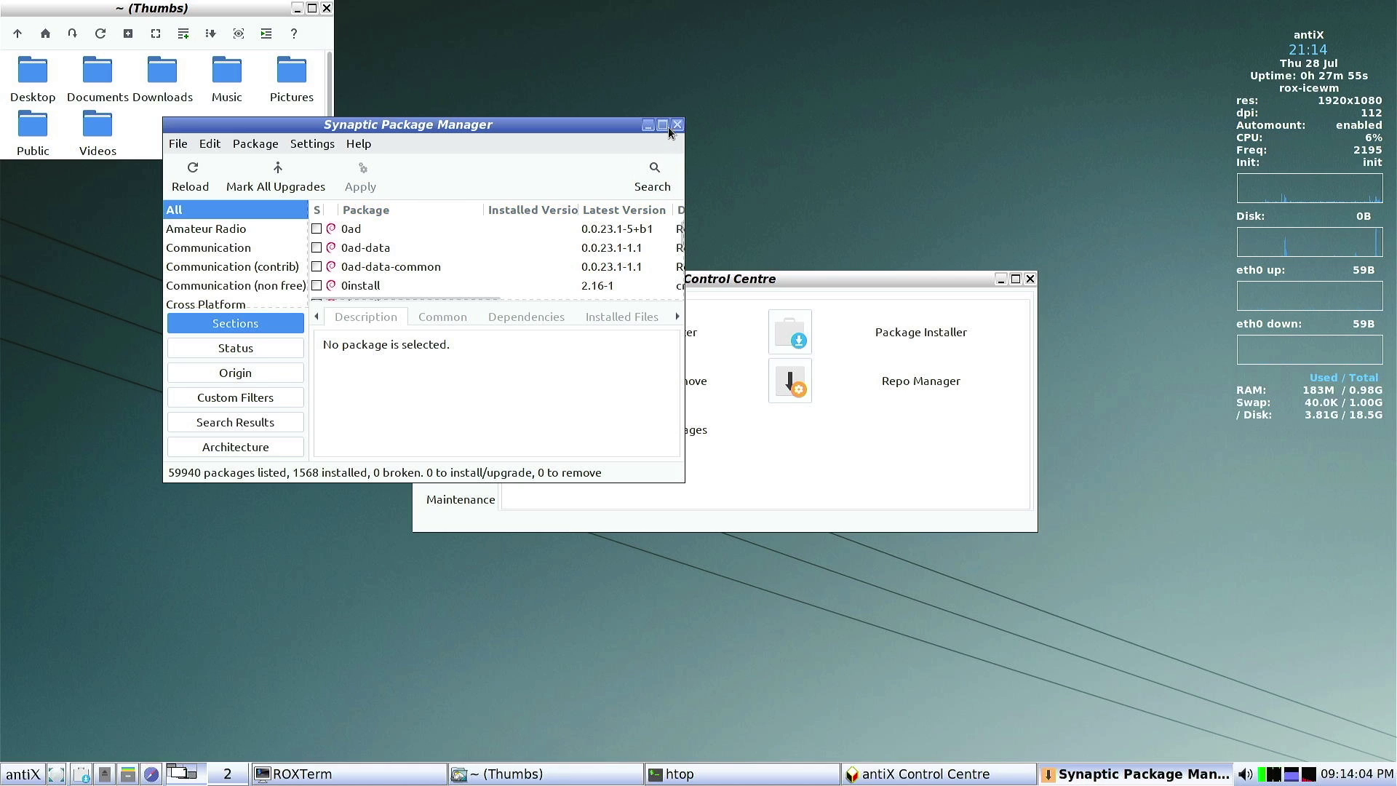
left_click(677, 124)
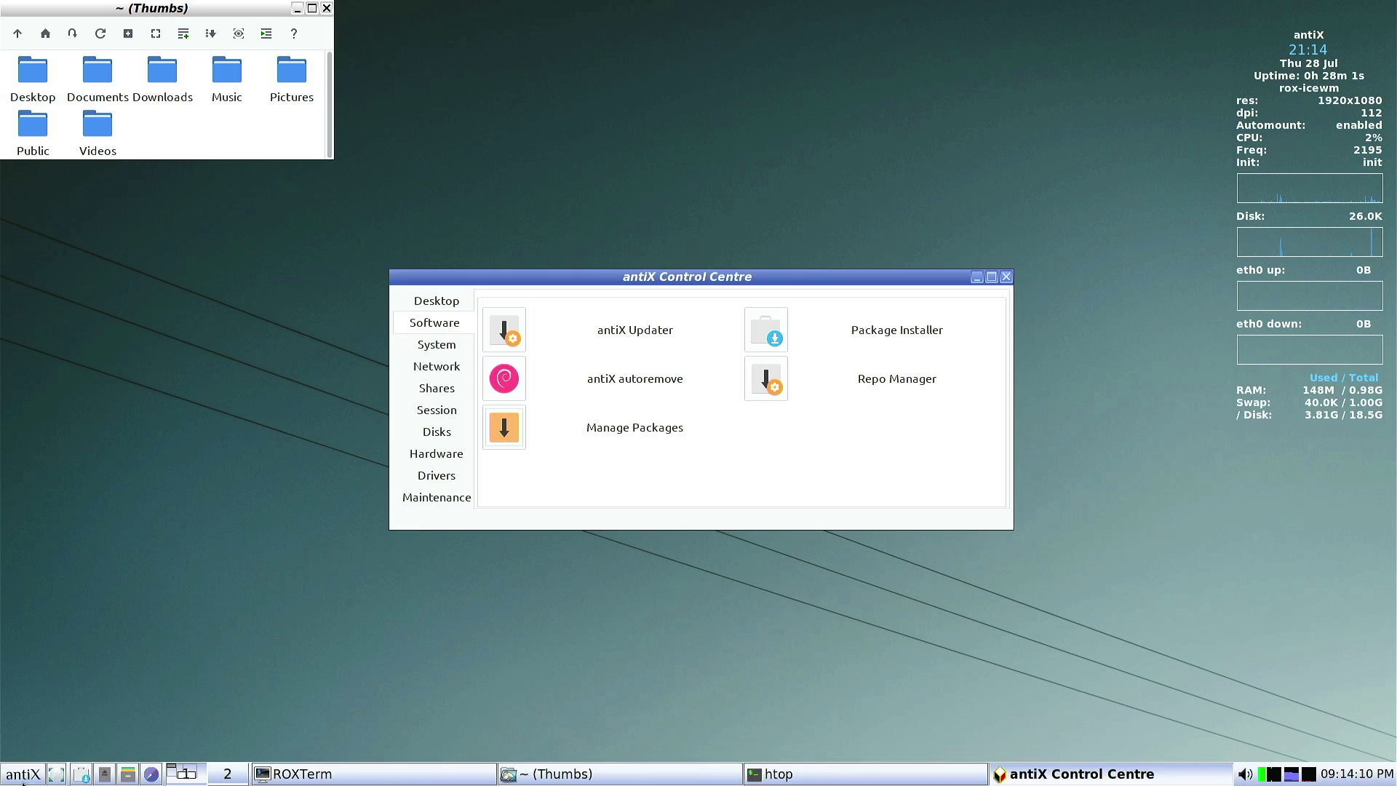
Browse the antiX menu to the Applications > Accessories submenu
left_click(23, 776)
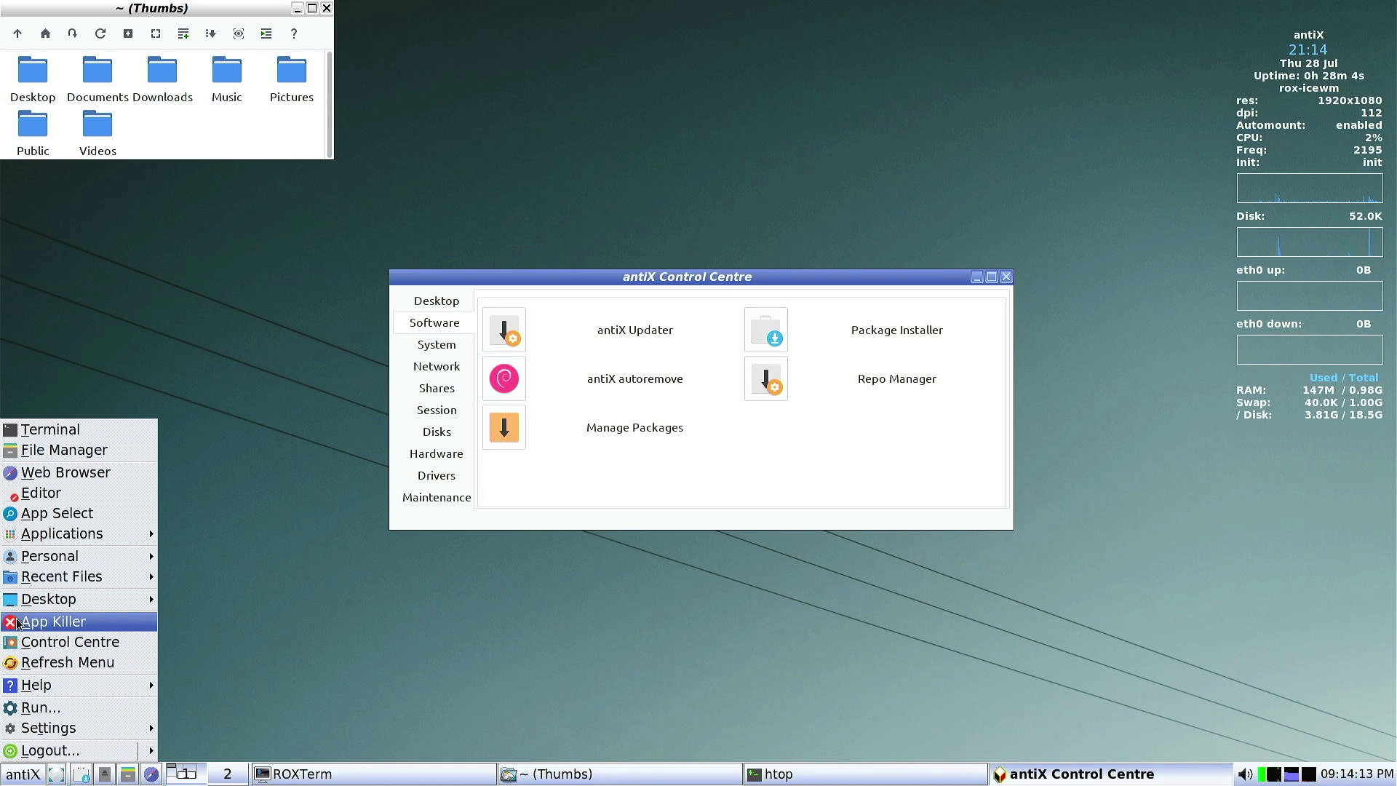
mouse_move(56, 609)
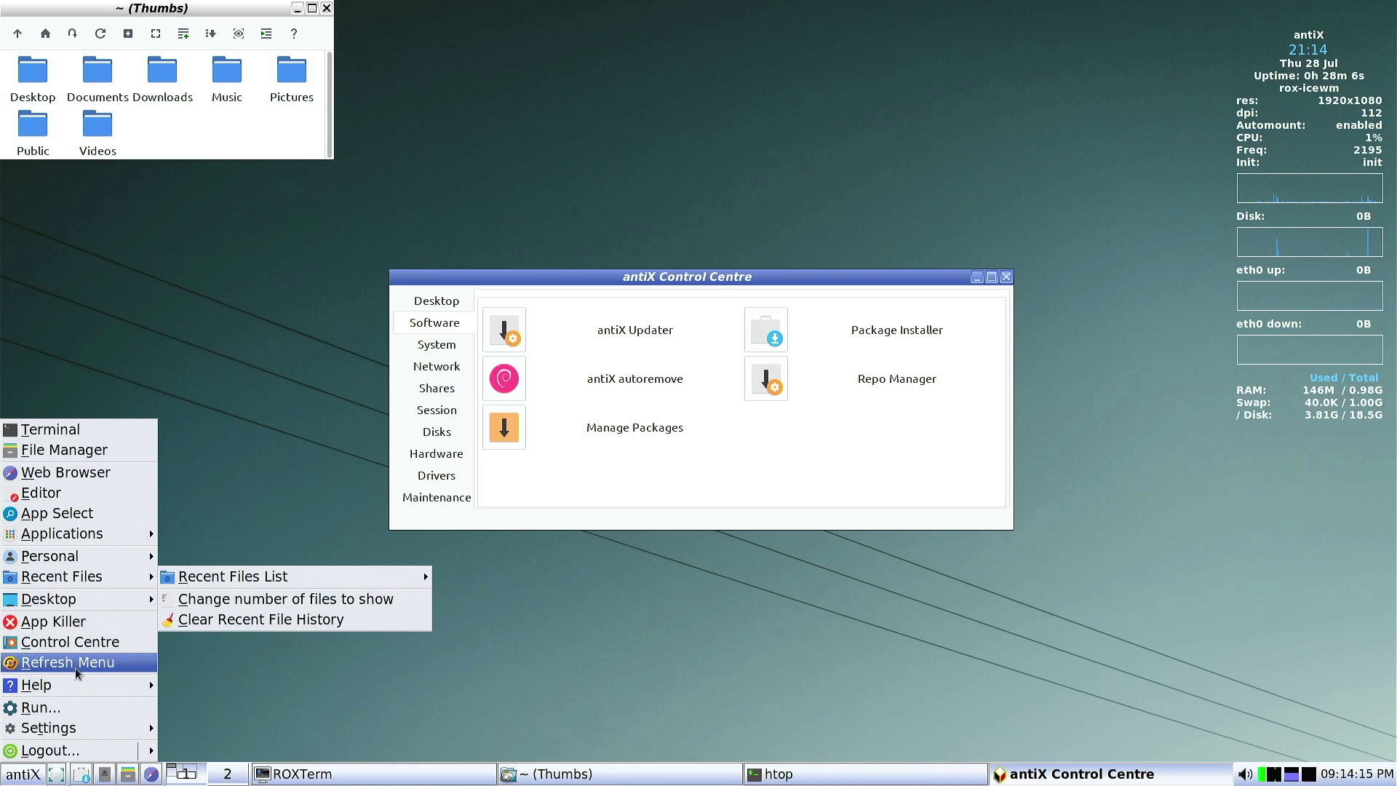
mouse_move(85, 693)
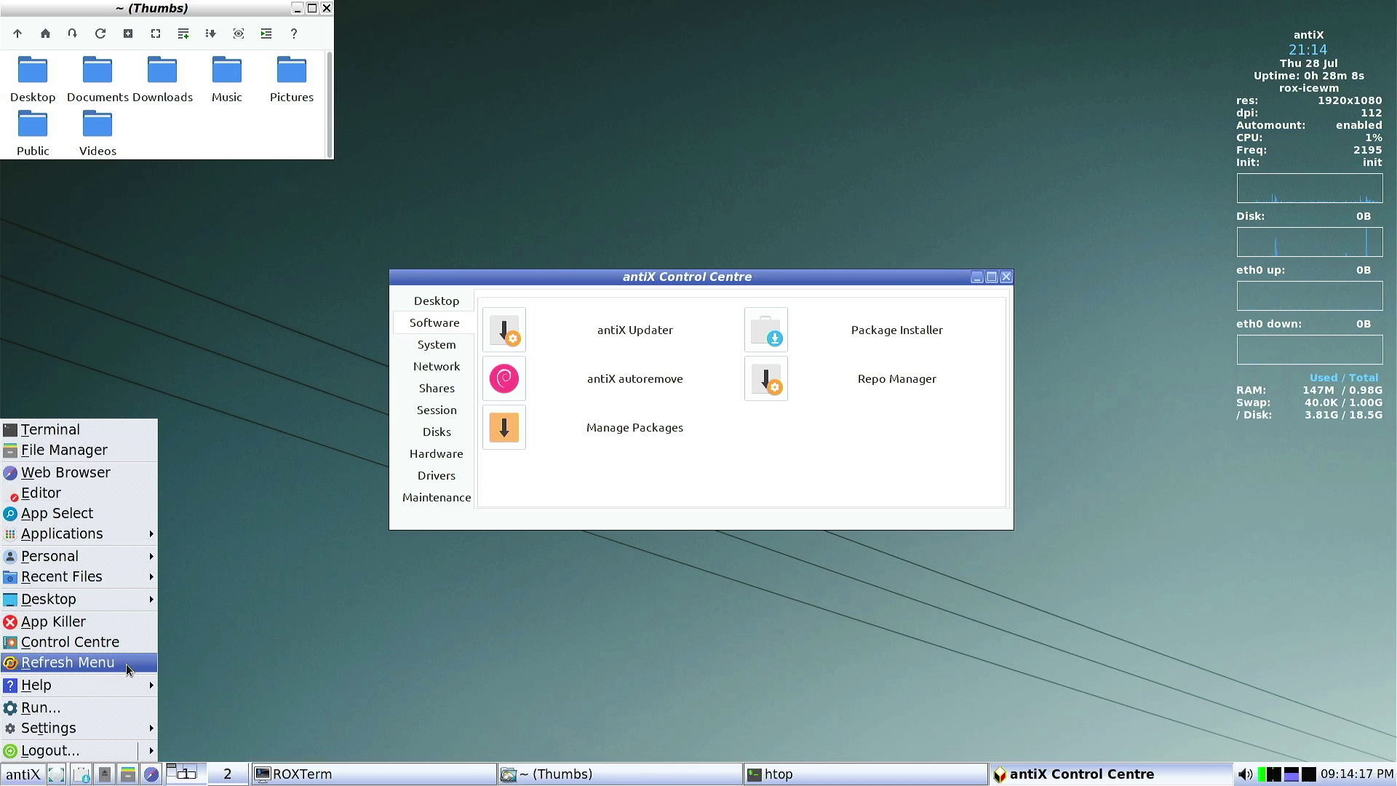
mouse_move(130, 685)
mouse_move(228, 703)
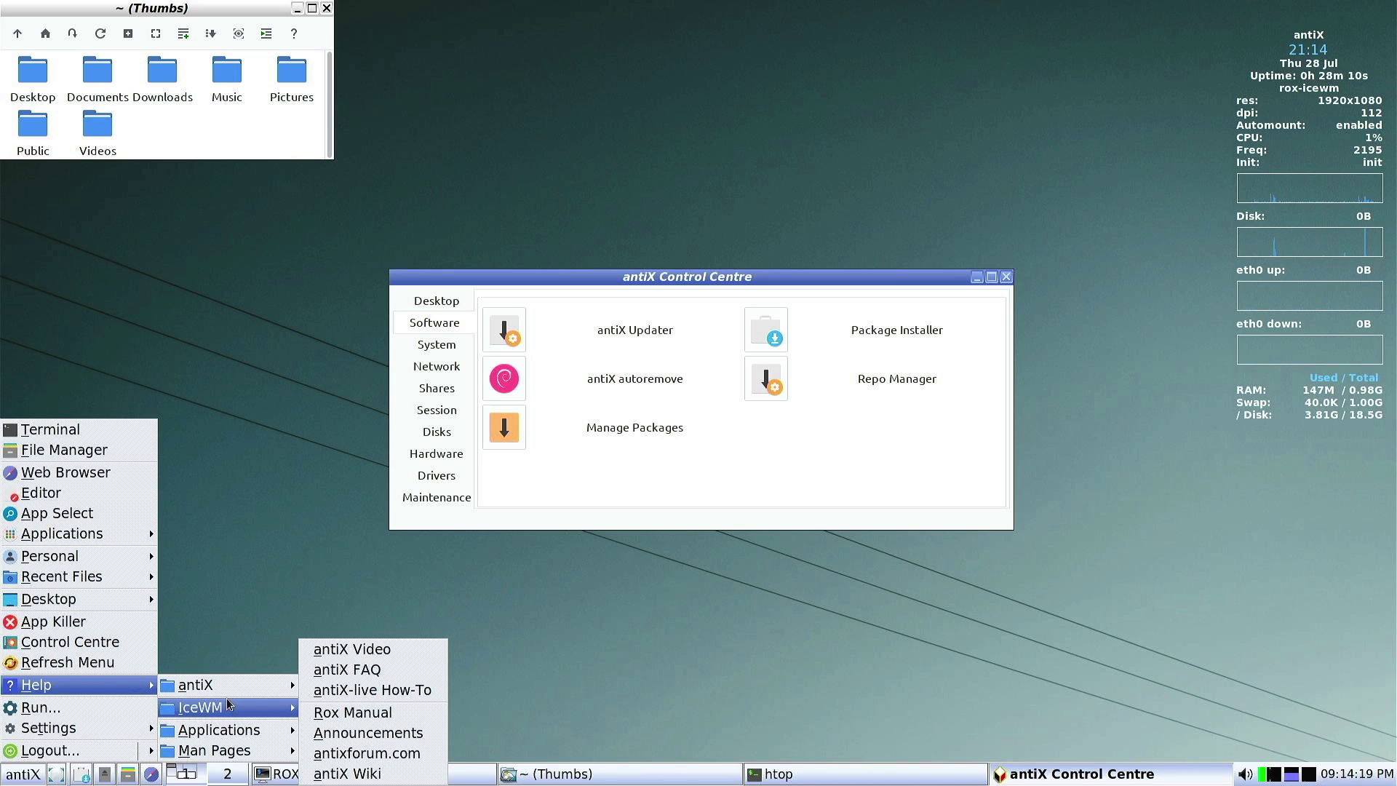
mouse_move(103, 579)
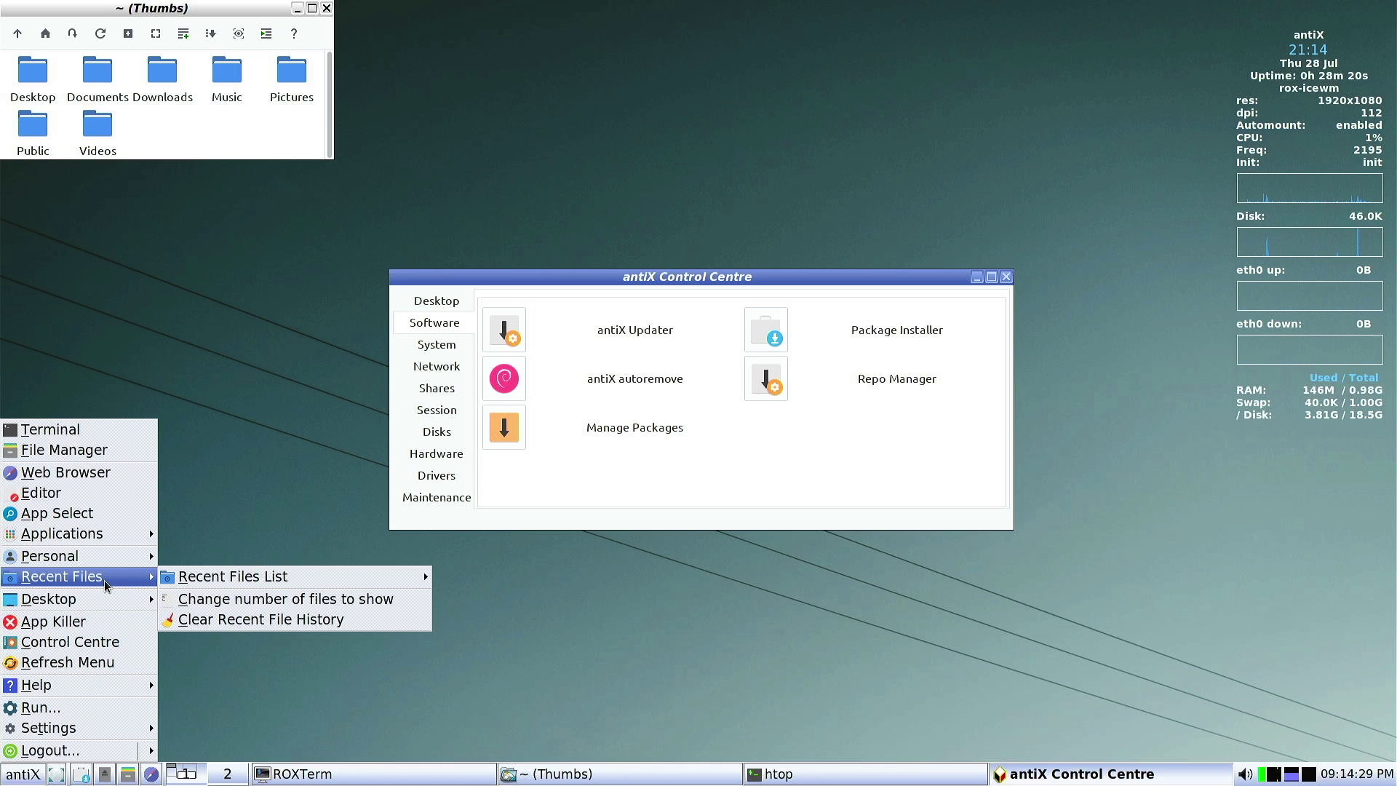
Launch Calcurse from Accessories and centre its window, then close it and the antiX Control Centre
mouse_move(118, 538)
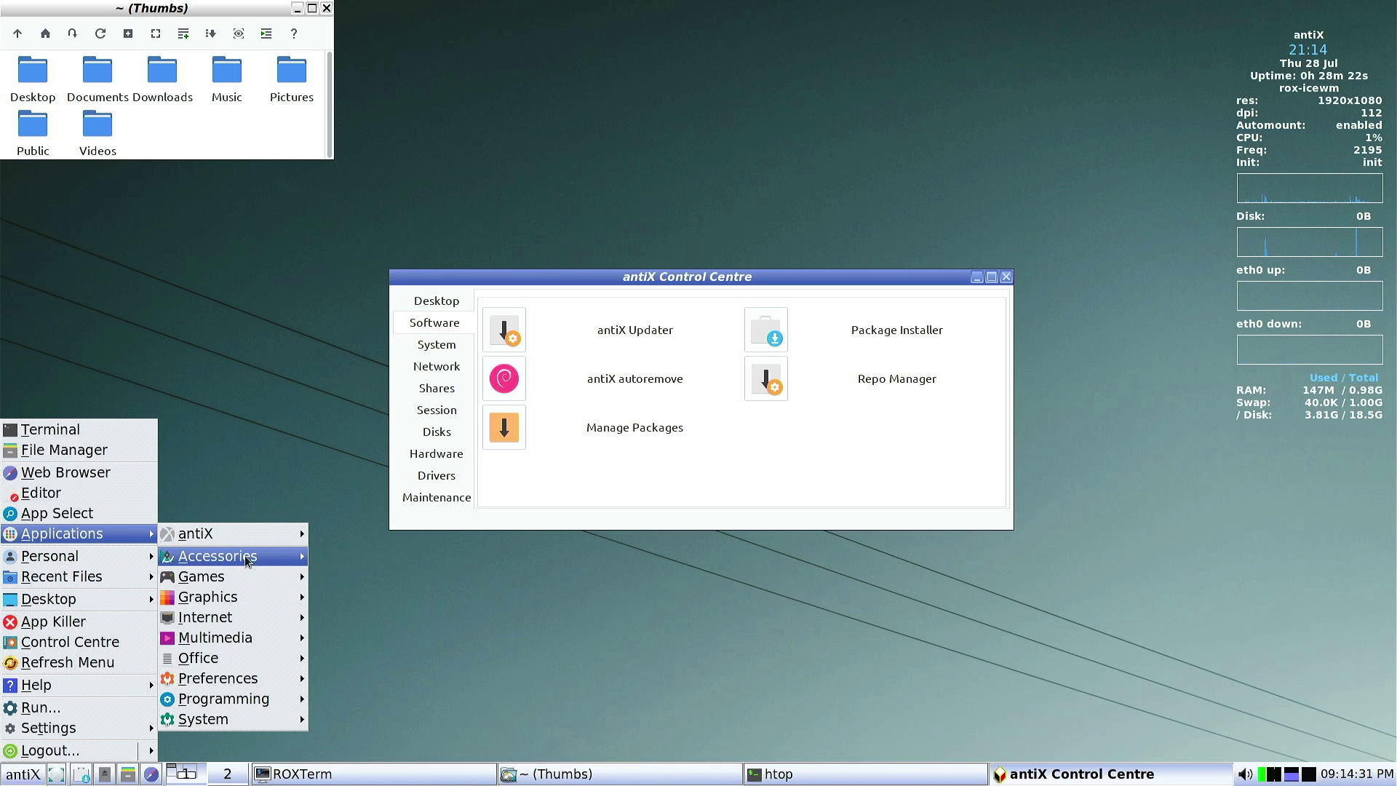
mouse_move(295, 561)
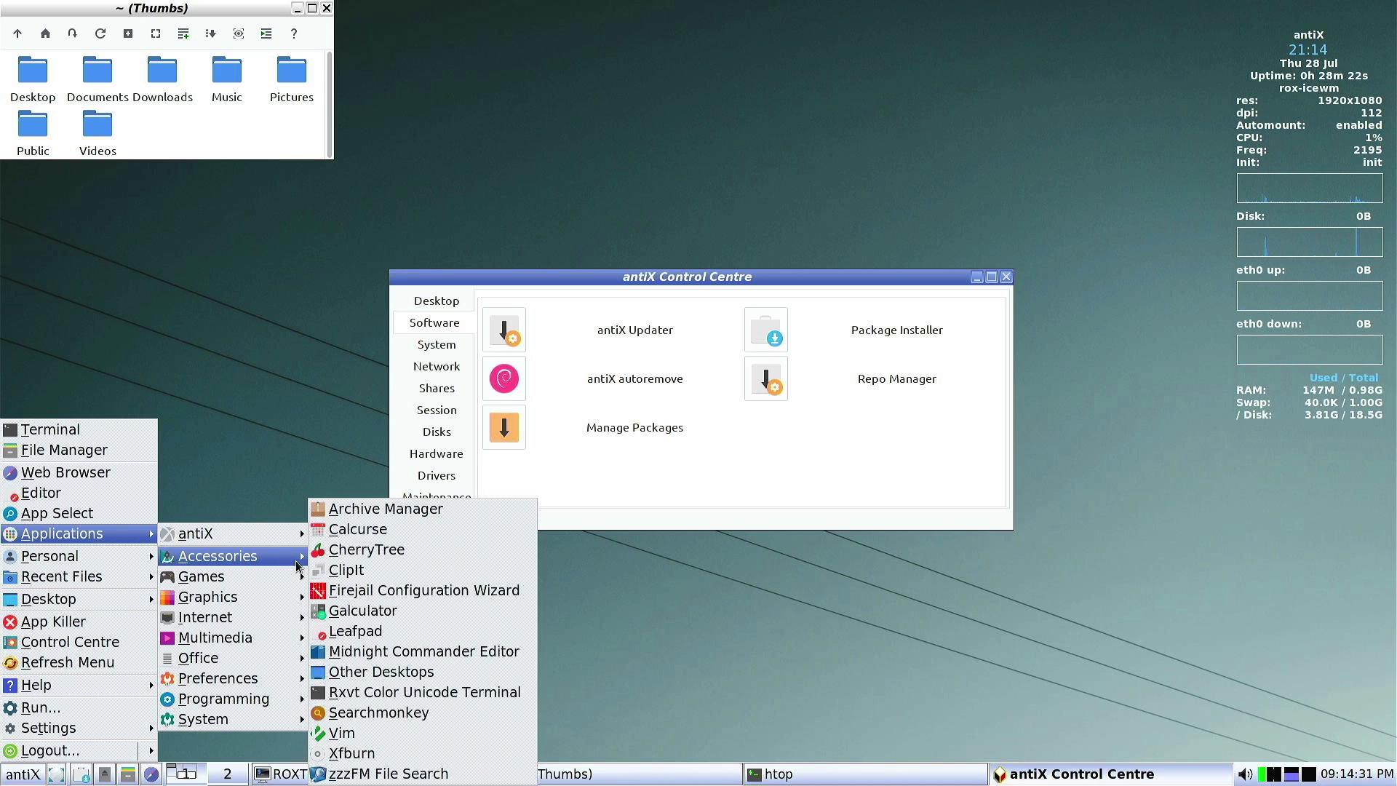
left_click(378, 534)
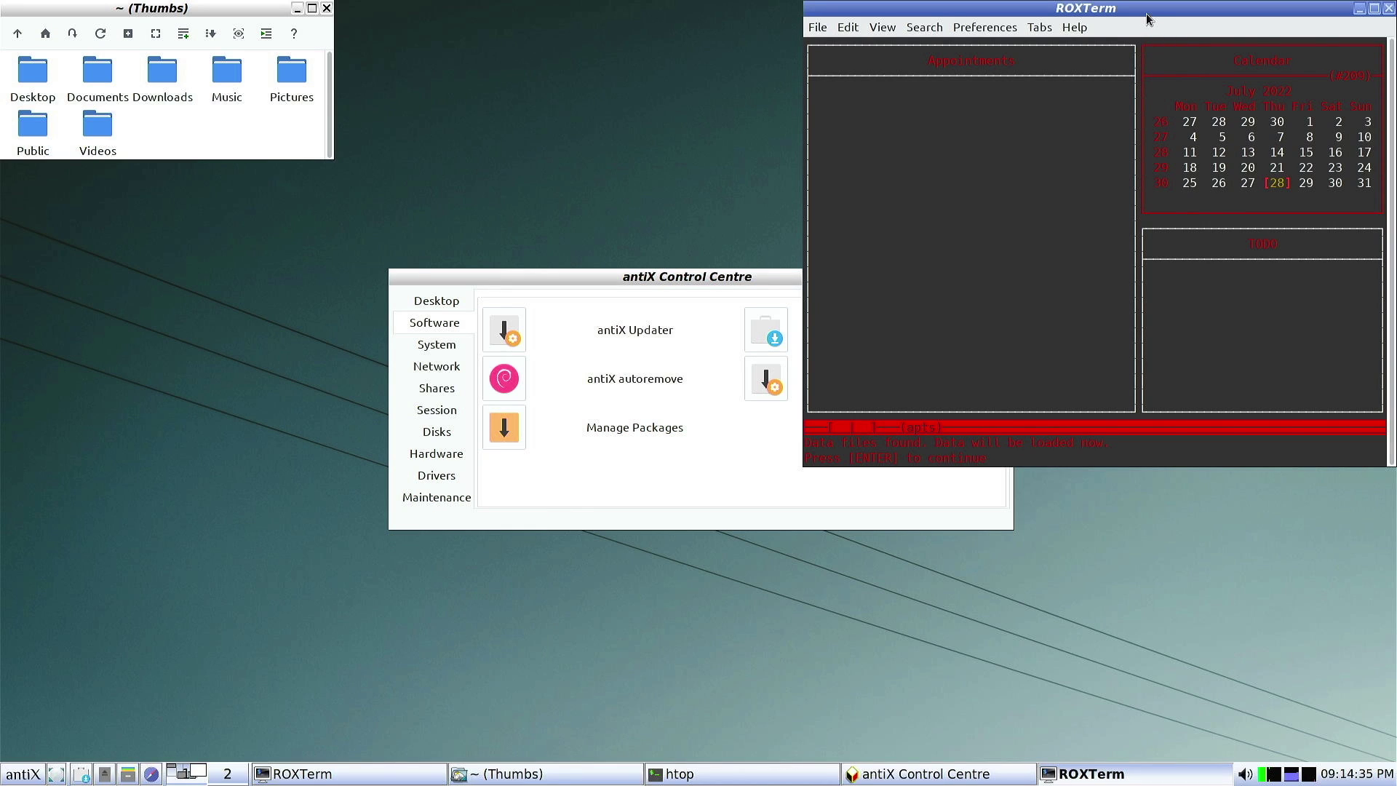
left_click_drag(1146, 13, 795, 85)
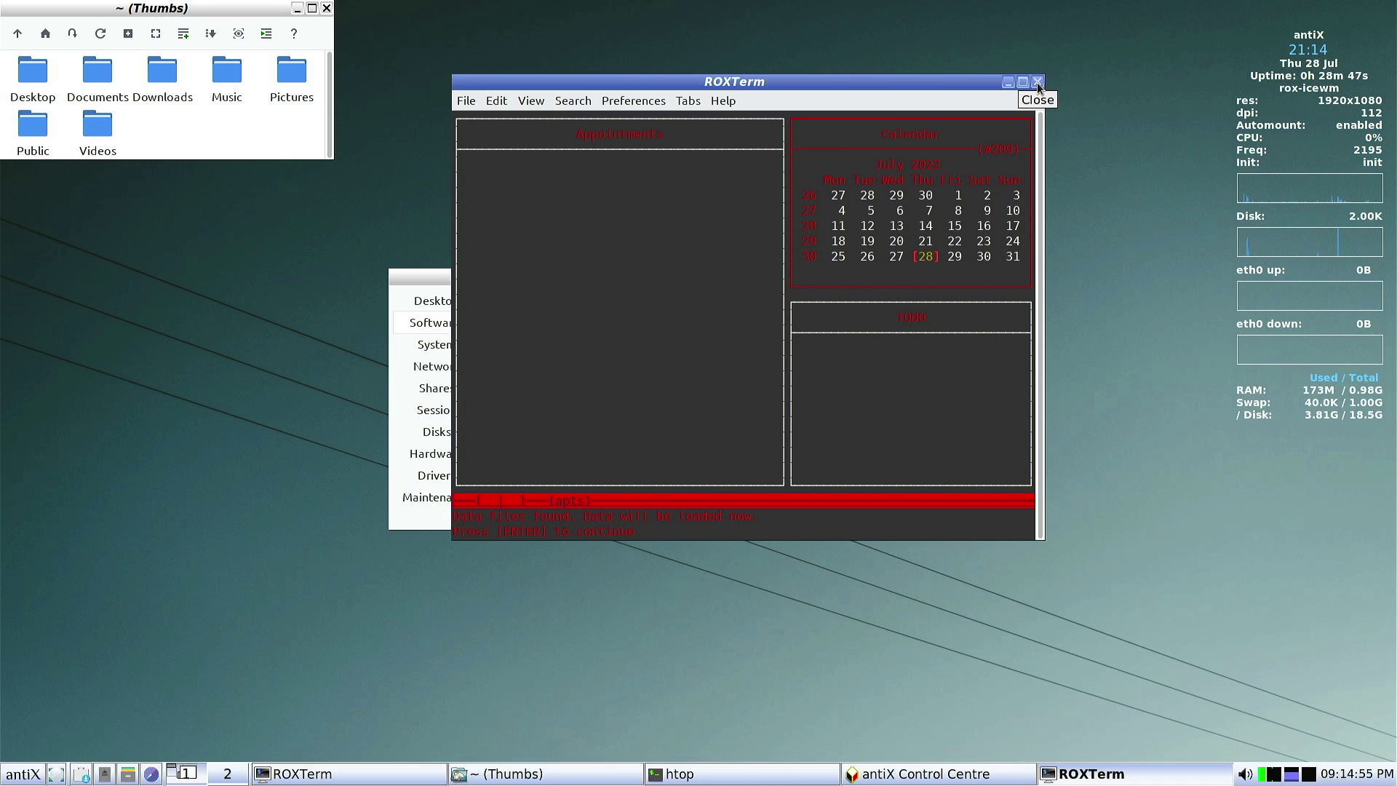
left_click(1037, 82)
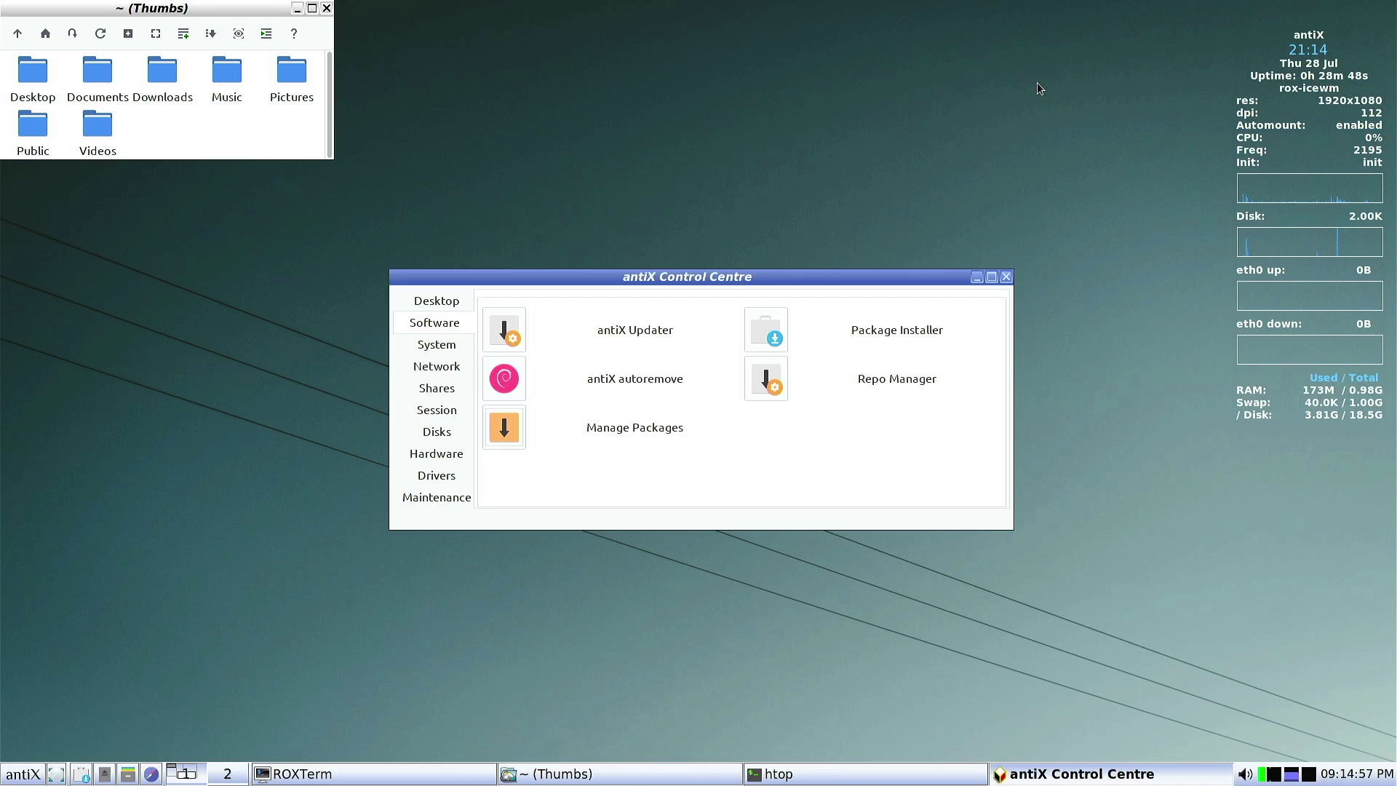
left_click(1005, 279)
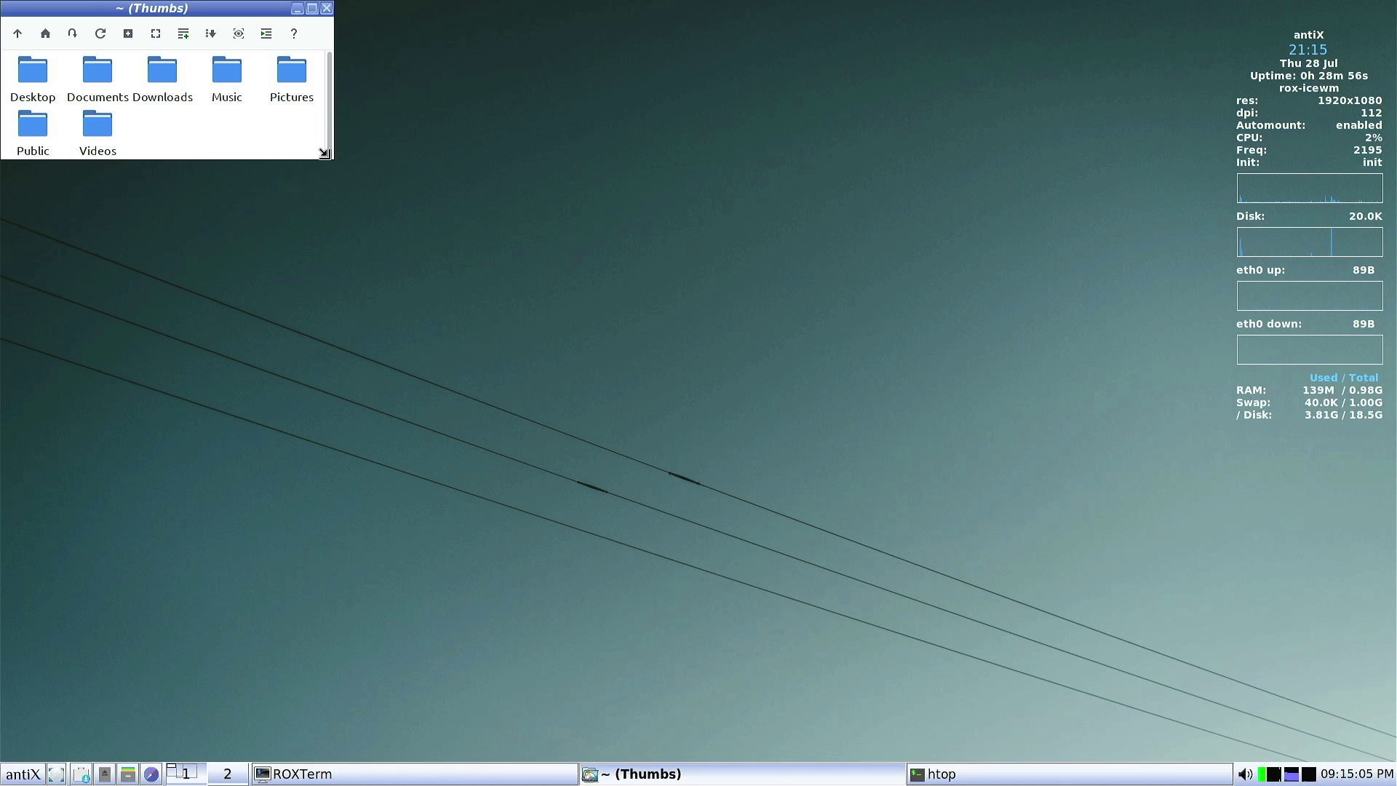
Enlarge the home folder window, then close it
left_click_drag(324, 153, 426, 300)
left_click(416, 8)
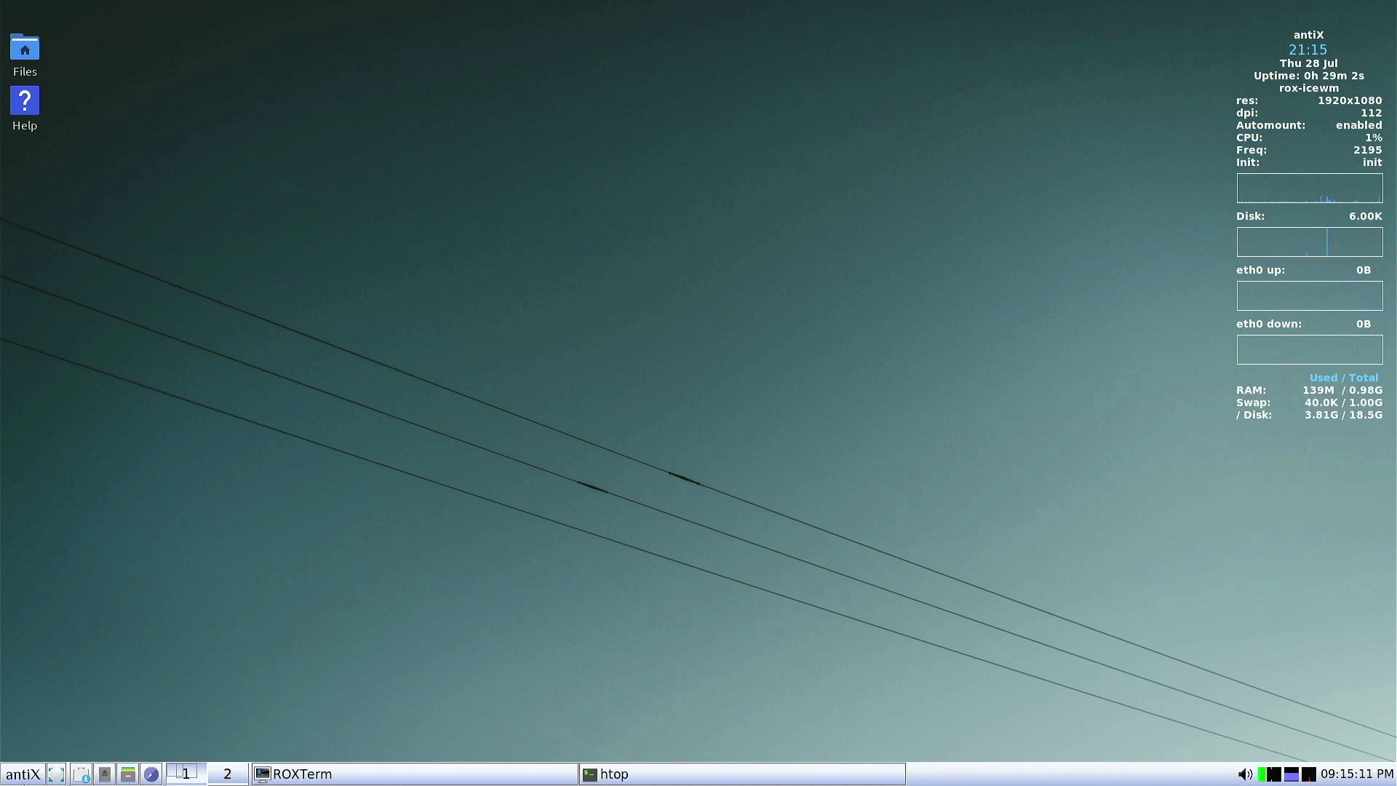
key("ctrl+Escape")
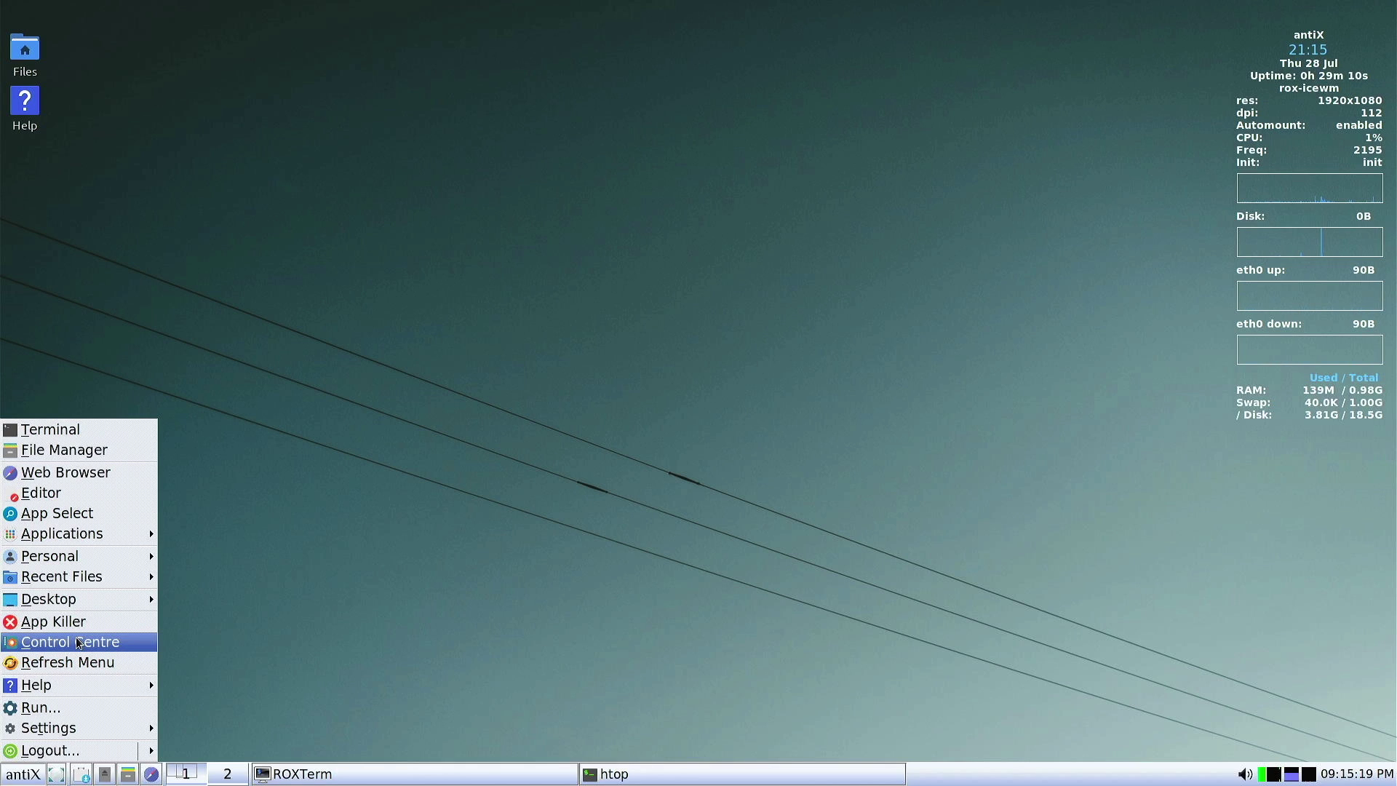
Run neofetch in a new terminal to show Debian 11 and IceWM 2.8.0, then exit it
key("ctrl+alt+t")
type("neofetch")
key("Return")
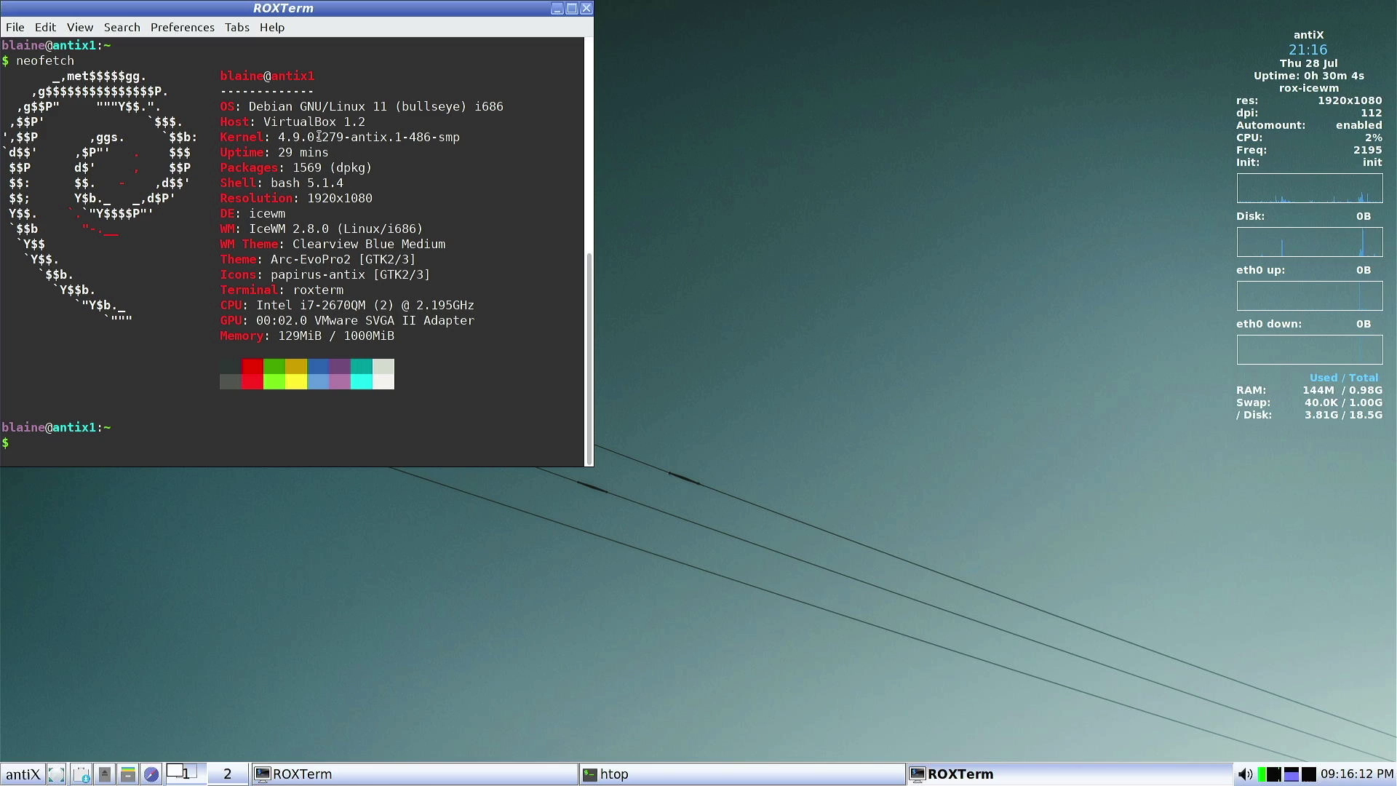
key("ctrl+d")
Browse the Applications menu's Graphics, Office and Preferences submenus, ending on Preferences
left_click(35, 772)
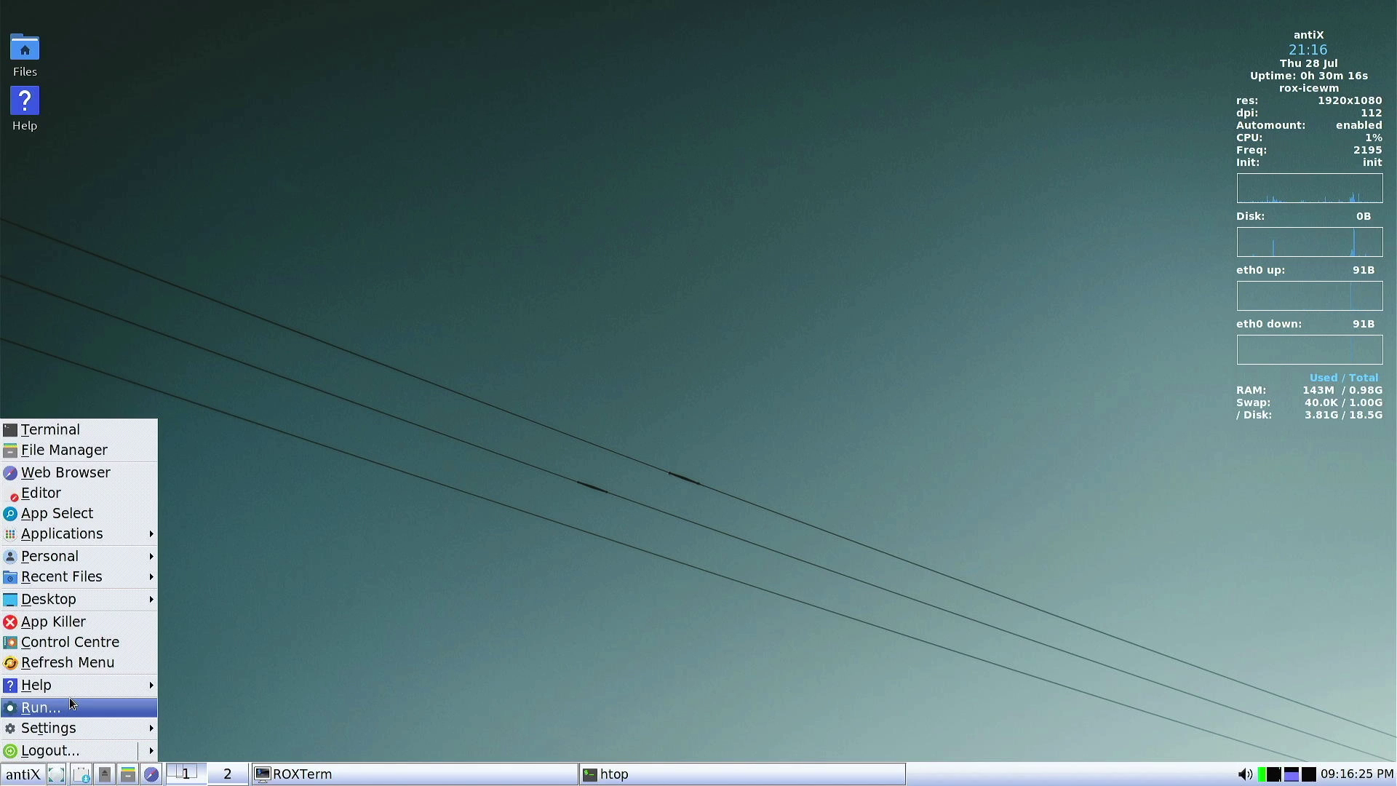
mouse_move(119, 541)
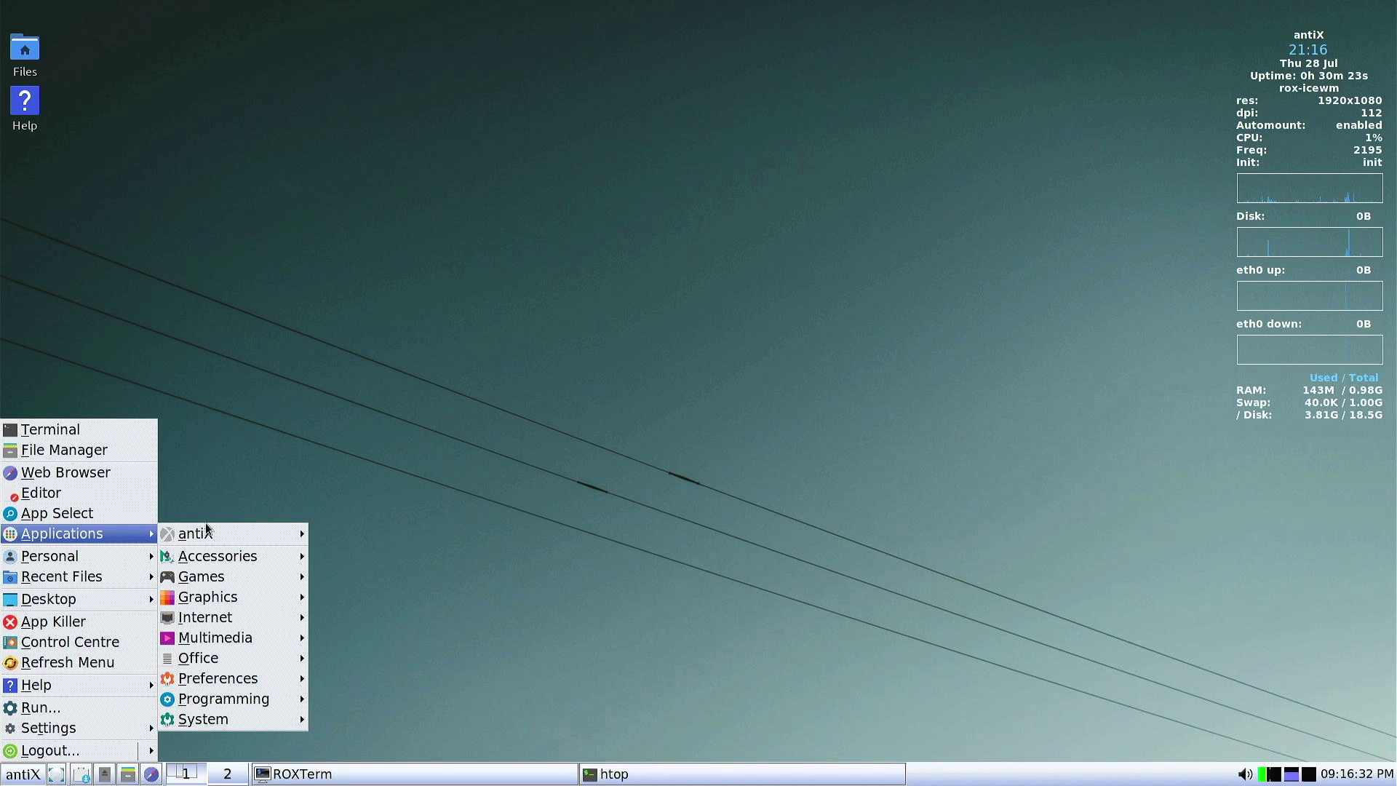
mouse_move(230, 559)
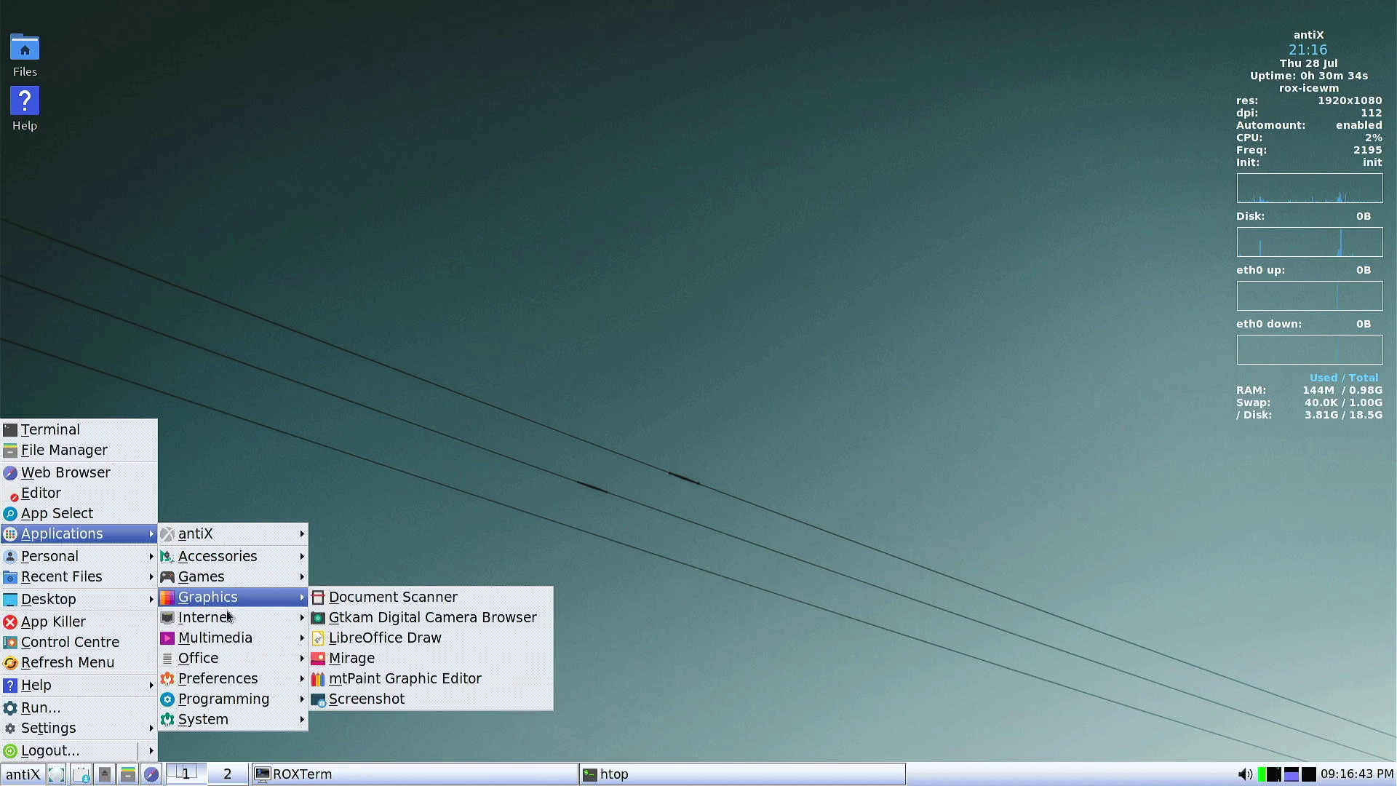
mouse_move(235, 642)
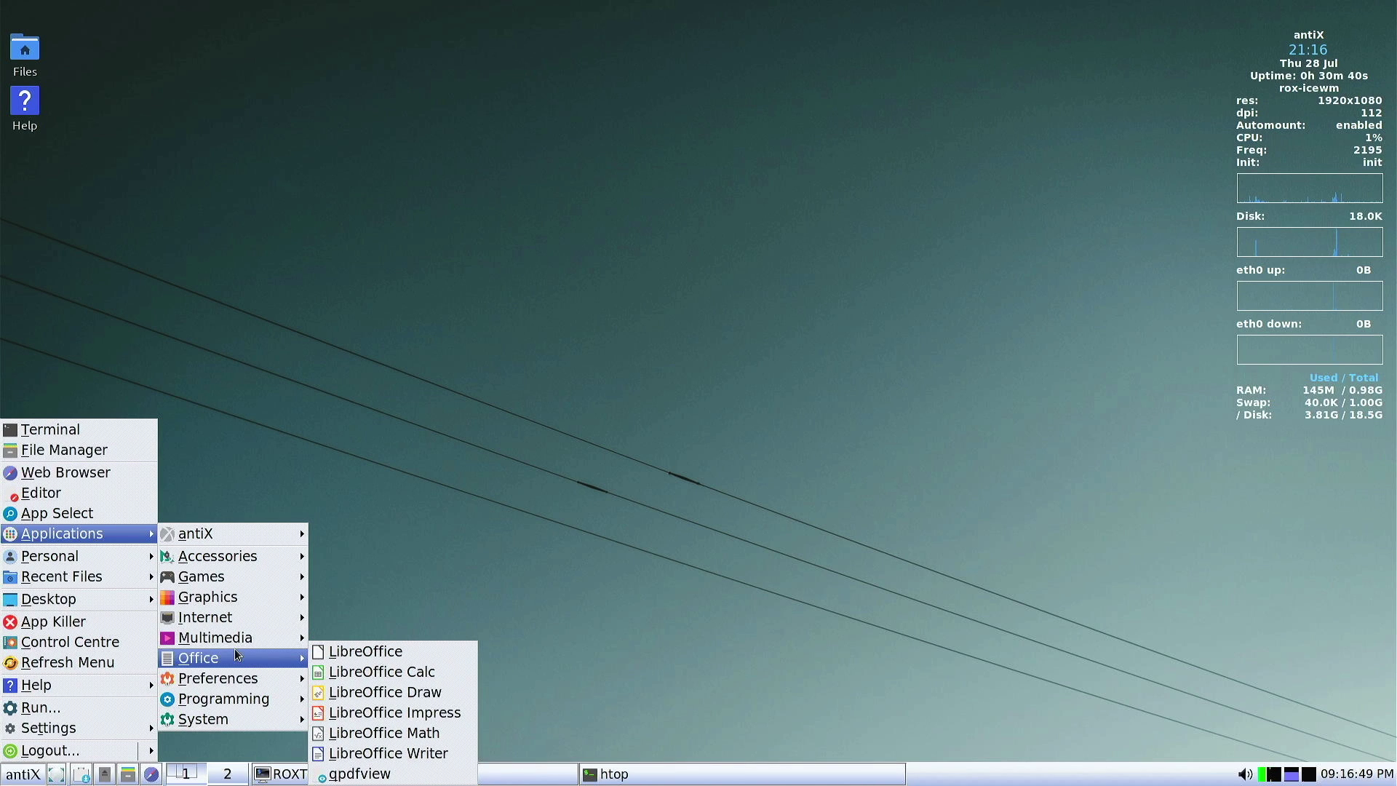
mouse_move(239, 689)
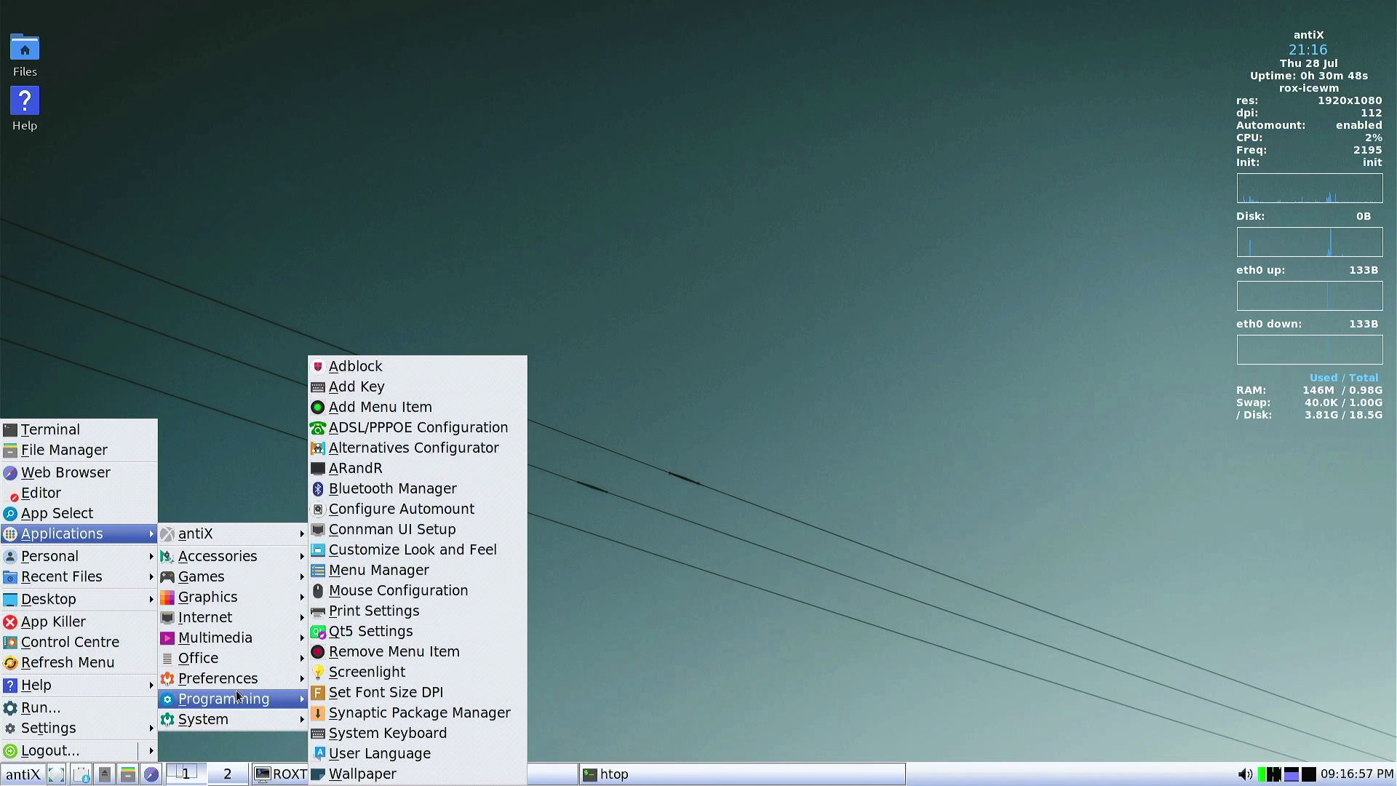